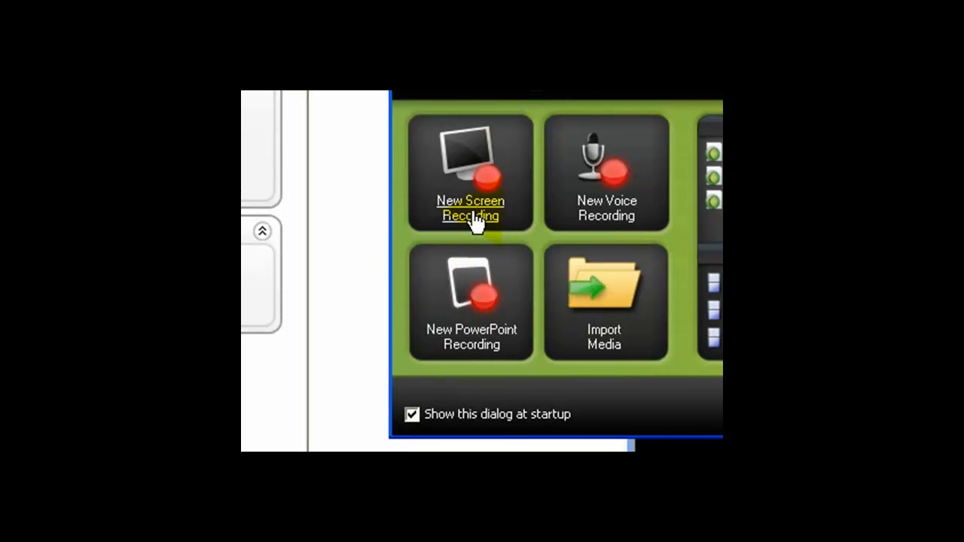
Start a new screen recording and choose SoundMAX HD Audio as the recorder's audio device.
click(474, 218)
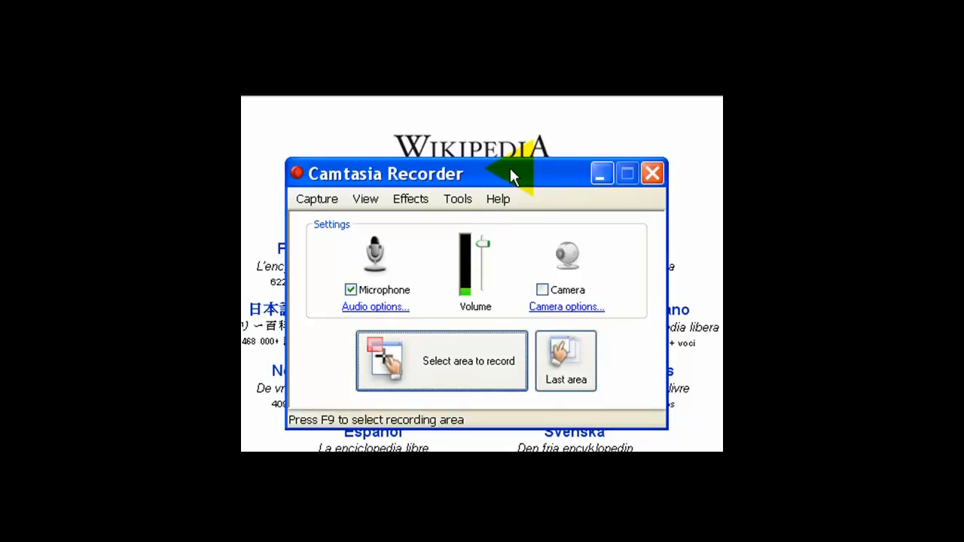
click(371, 307)
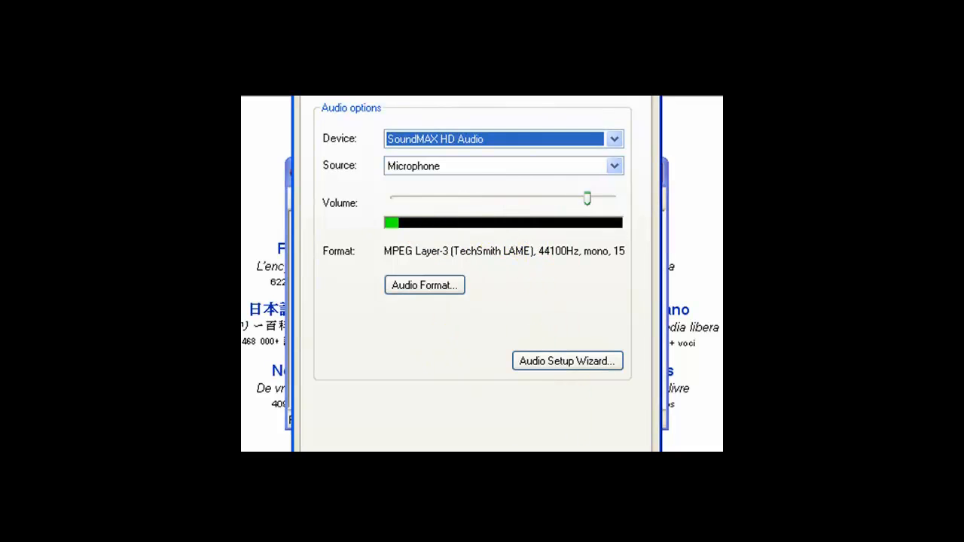
click(614, 139)
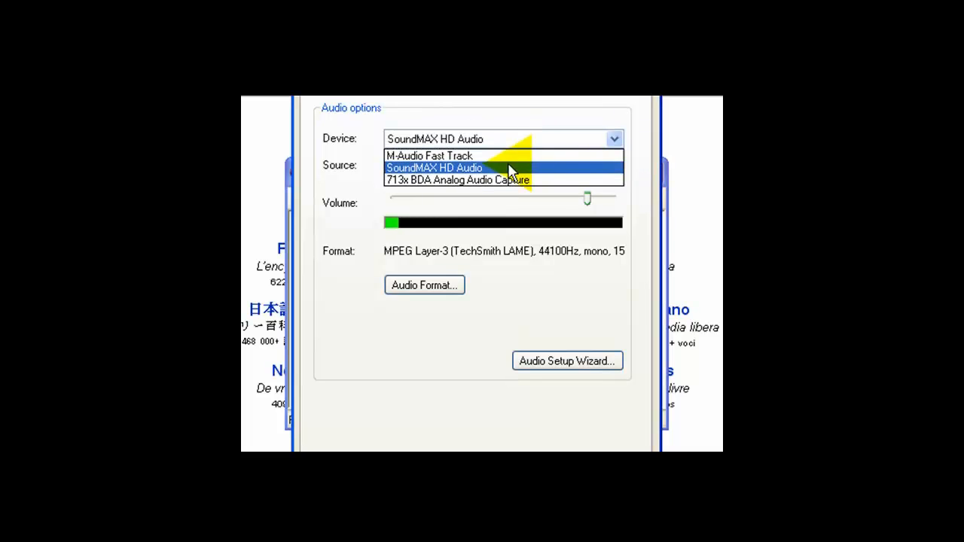
click(496, 169)
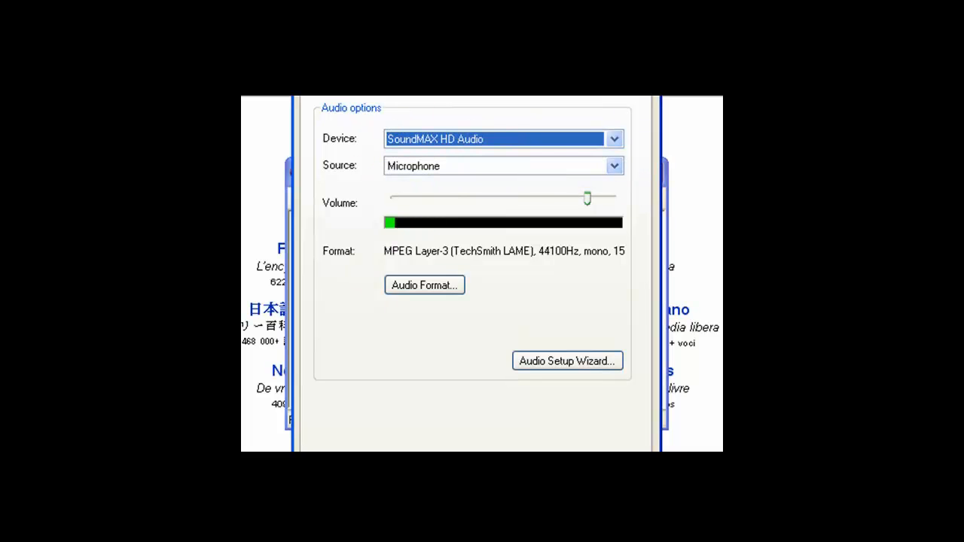
click(482, 467)
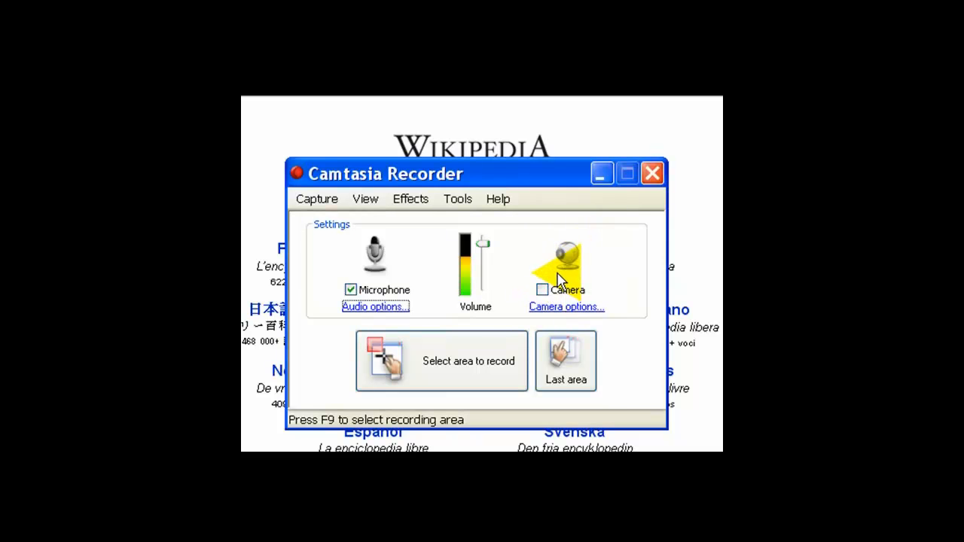
Select the area of the Wikipedia page to record, trying the 640 x 480 preset and a recent area.
click(446, 369)
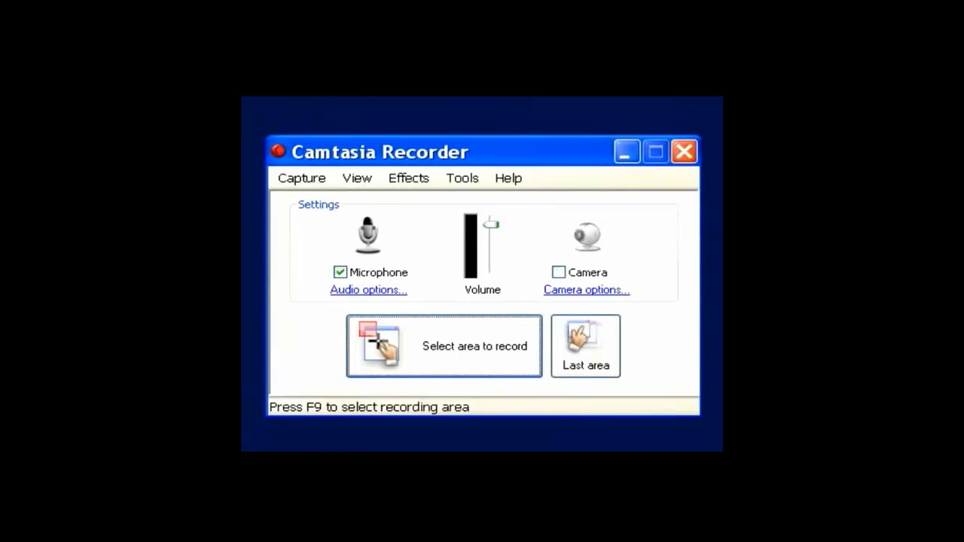
key(F9)
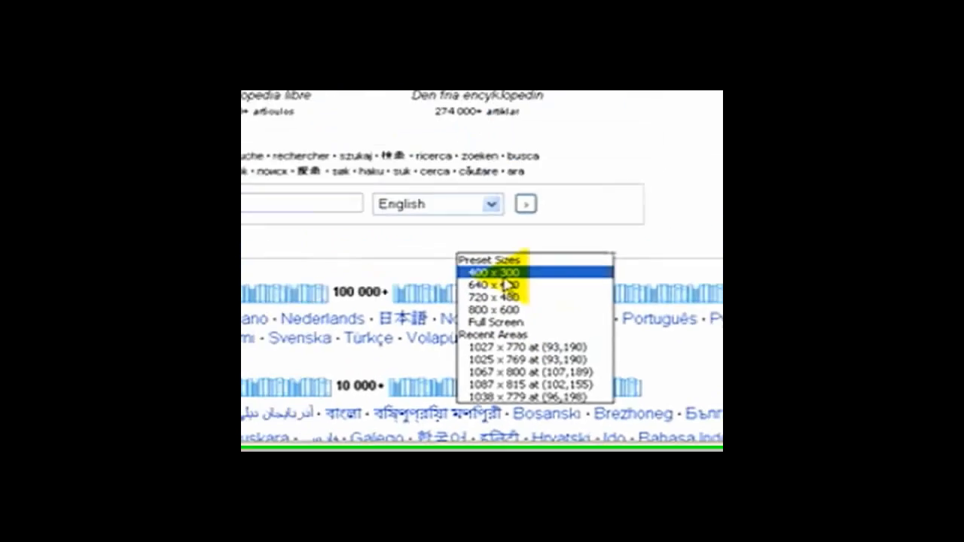
click(501, 286)
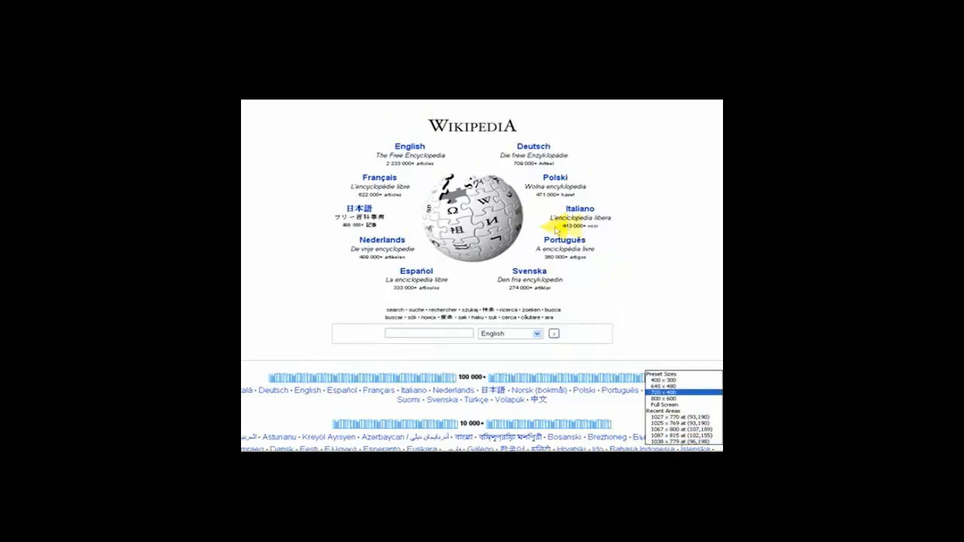
click(666, 218)
click(661, 427)
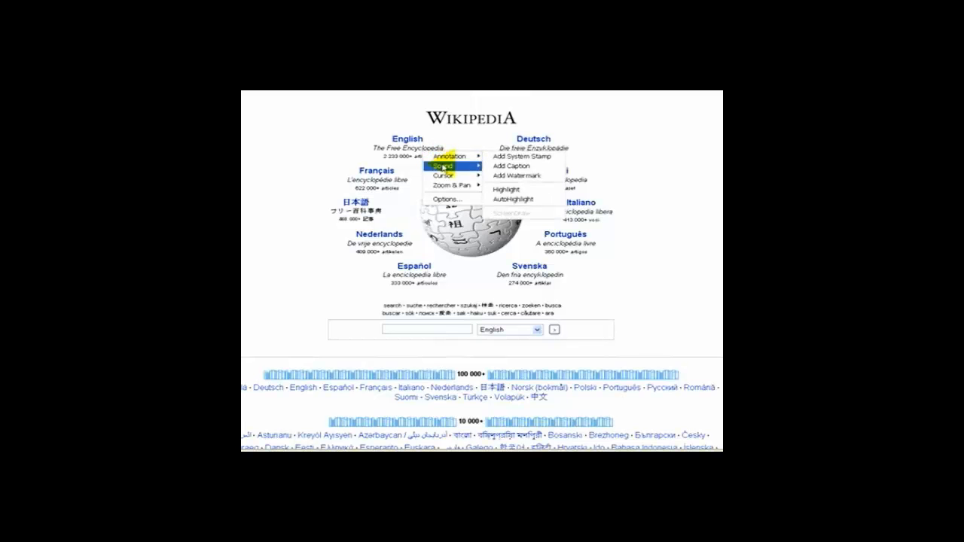
click(465, 143)
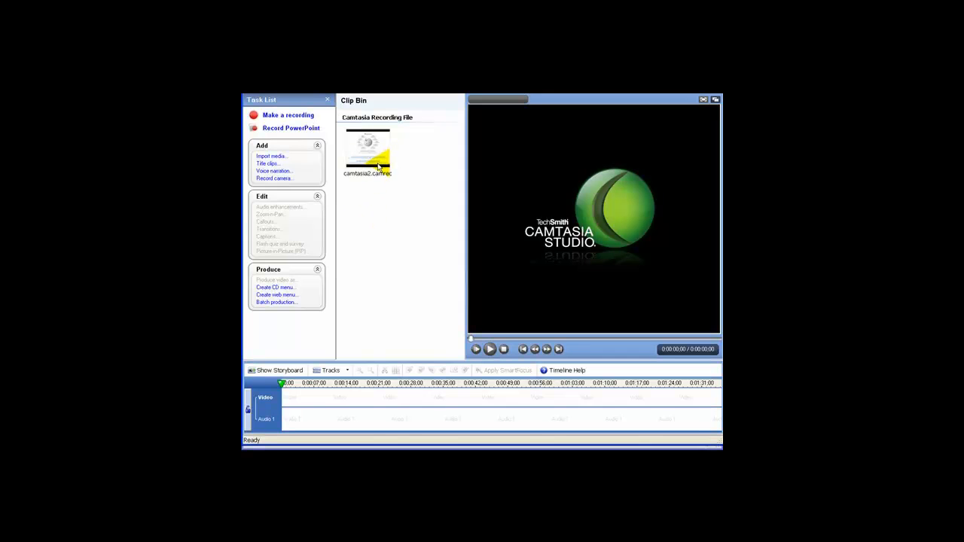
Add the camtasia2.camrec recording to the start of the video track and move the Project Settings dialog aside.
drag(366, 144, 303, 392)
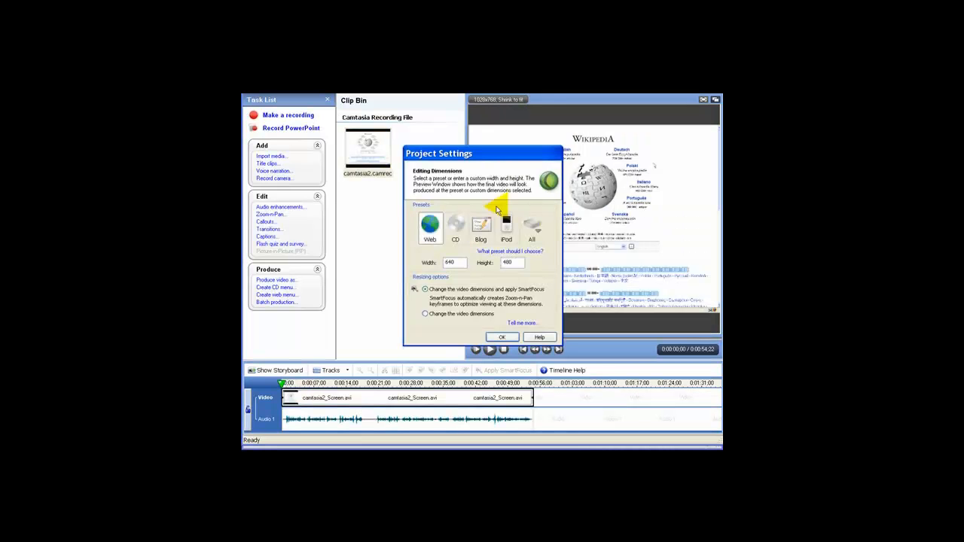
drag(482, 154, 386, 129)
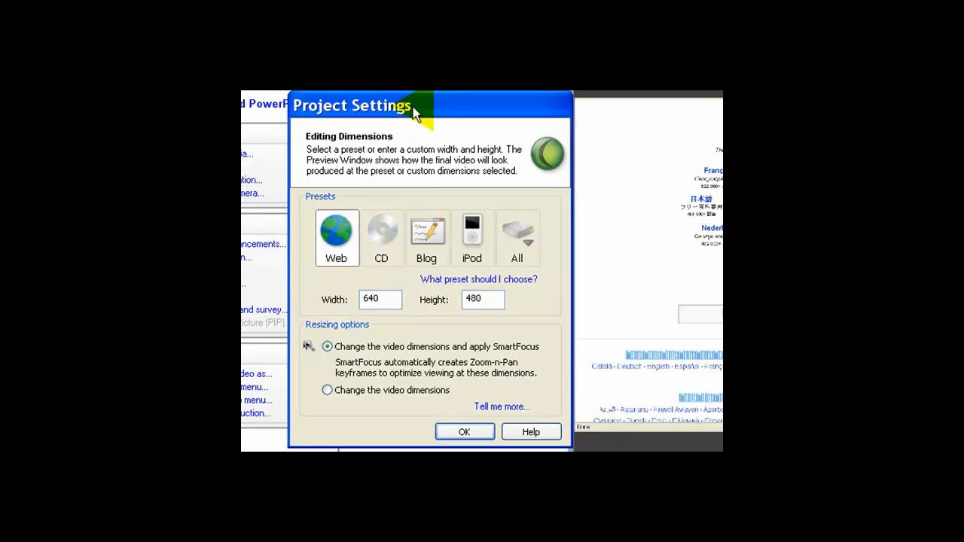
Try the CD, Blog and iPod dimension presets and show the list of all presets.
click(390, 245)
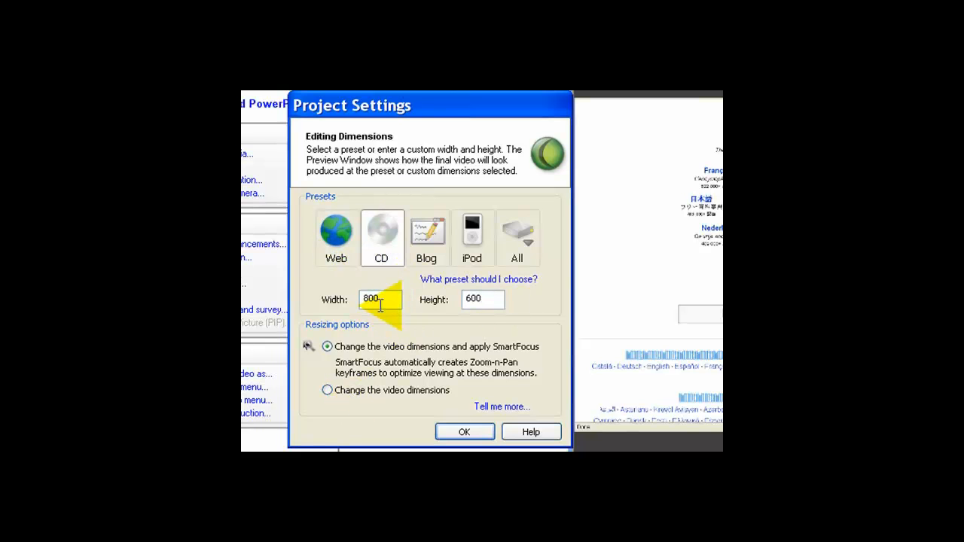
click(426, 232)
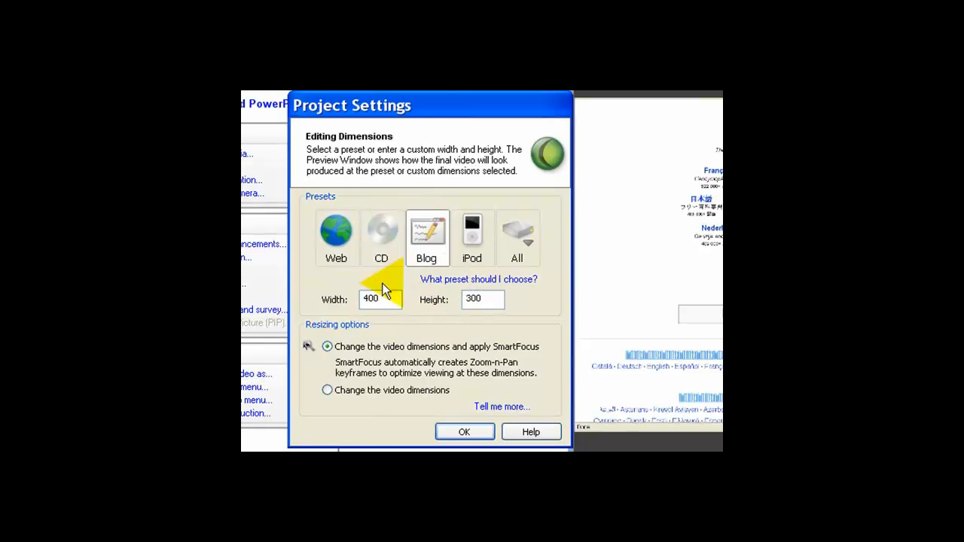
click(471, 232)
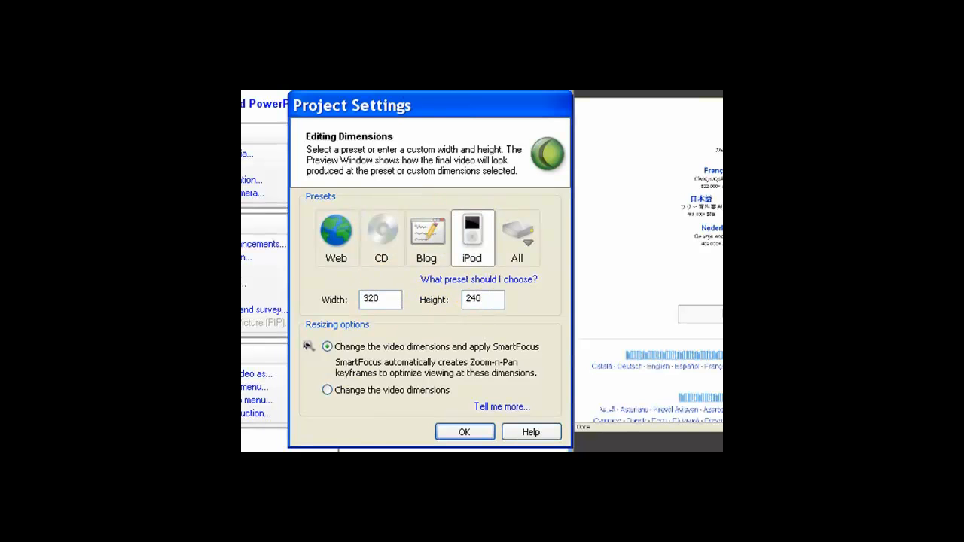
click(530, 250)
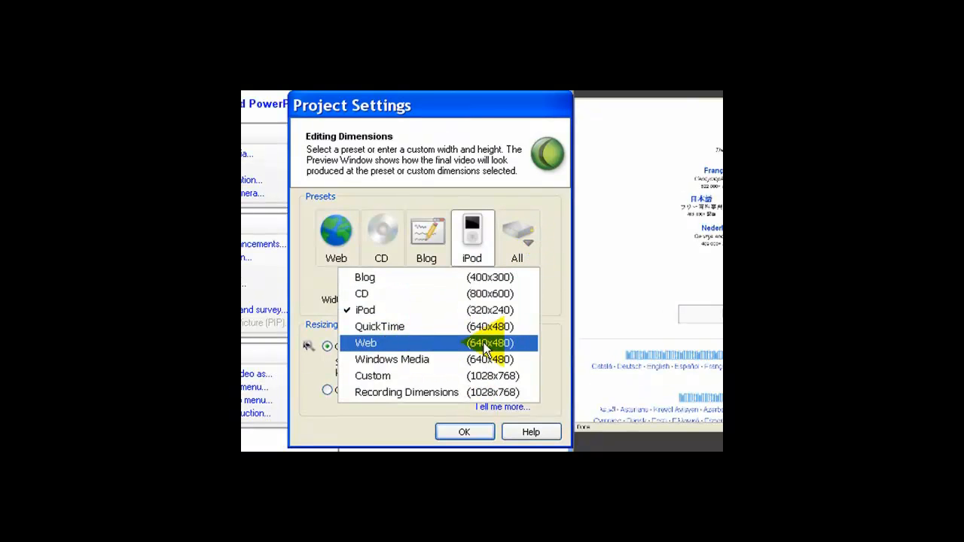
Set the project dimensions to the Web preset, 640 x 480, with SmartFocus applied.
click(336, 252)
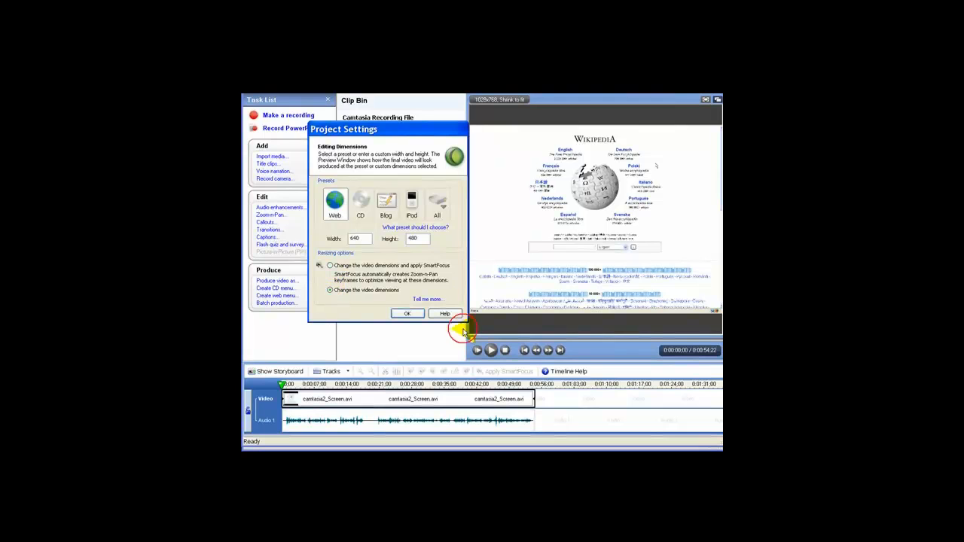
click(330, 293)
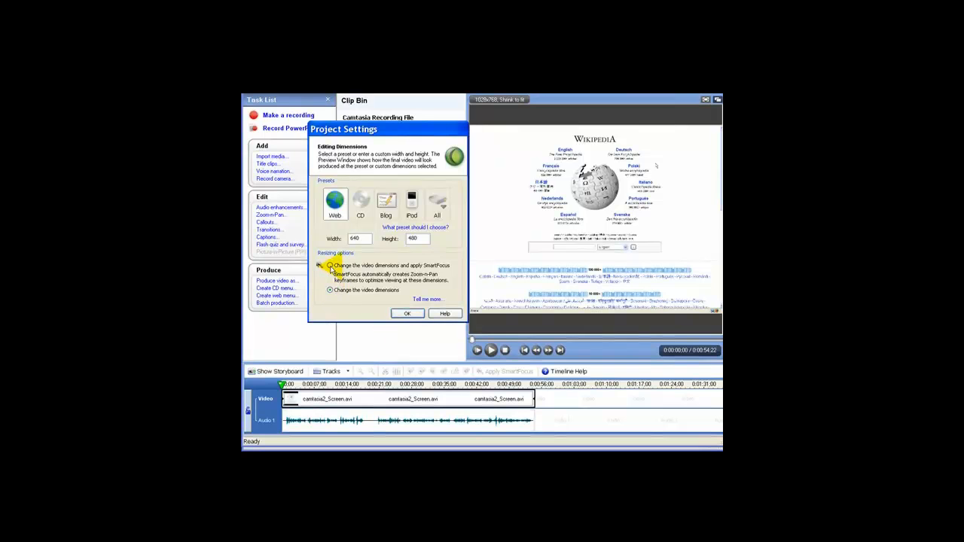
click(330, 265)
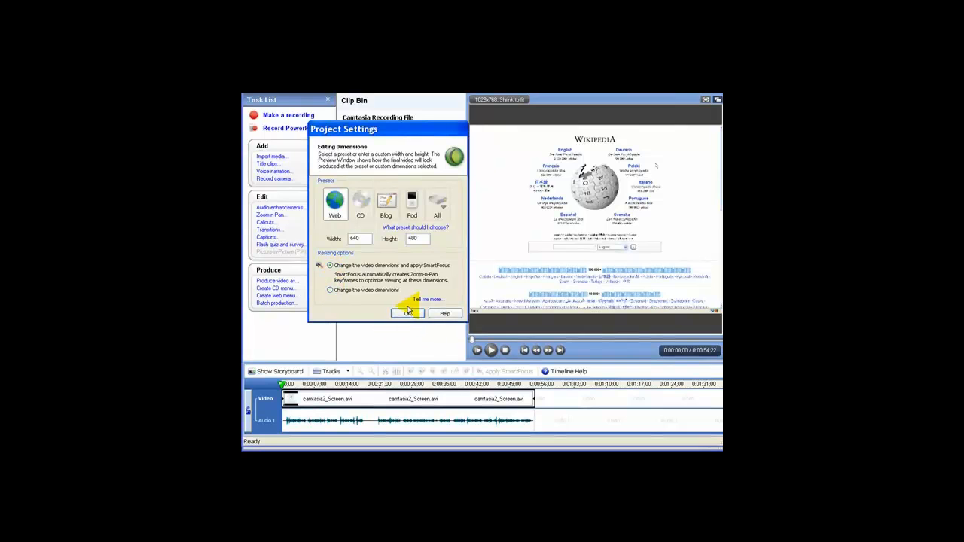
click(404, 315)
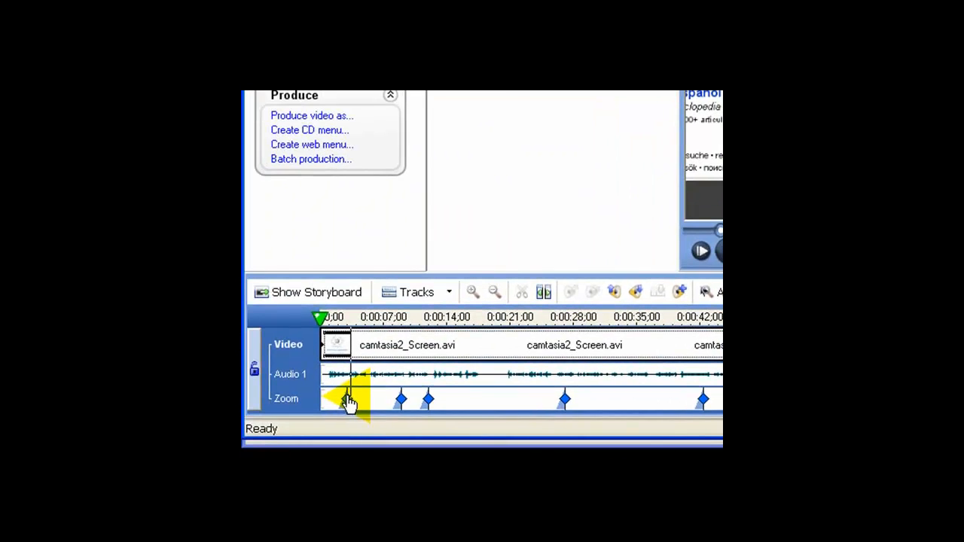
Delete the Zoom-n-Pan keyframe at 0:00:03;00 in the zoom track.
double_click(348, 397)
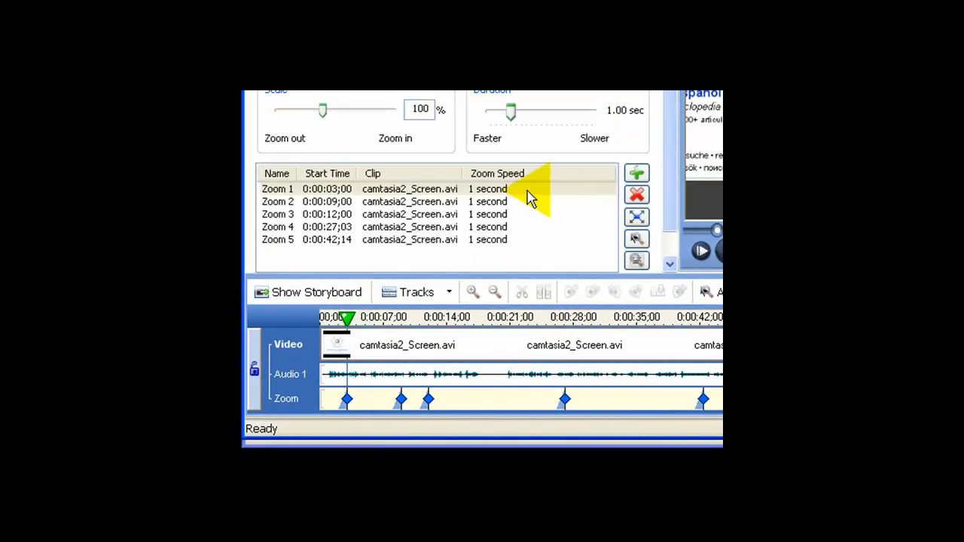
click(499, 192)
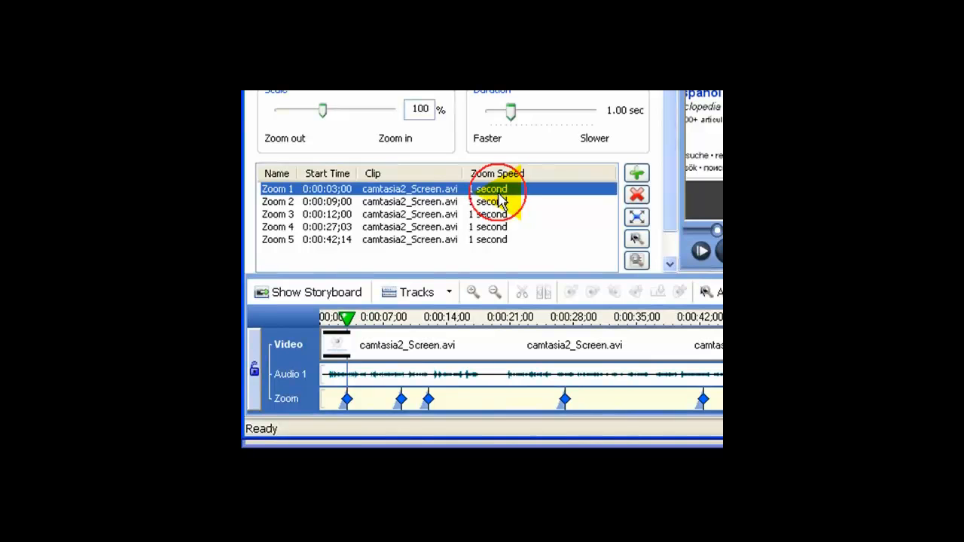
click(637, 194)
click(672, 99)
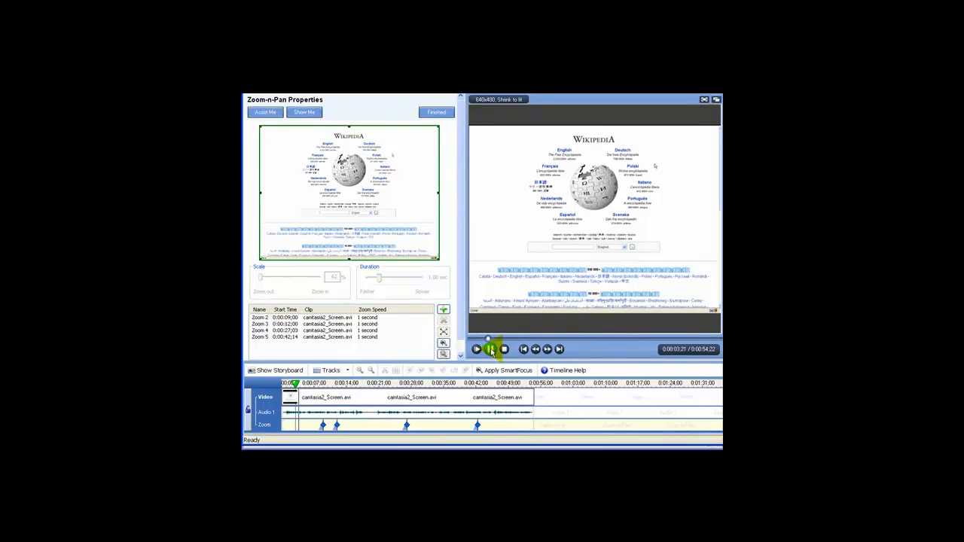
Stop the playback and preview the zoom keyframe at 0:00:09;00 on the timeline.
click(490, 350)
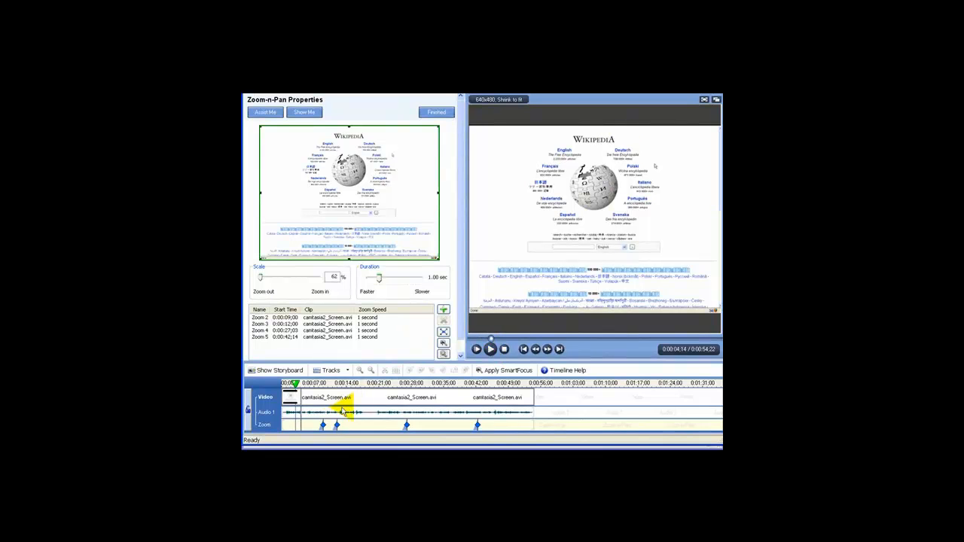
click(320, 385)
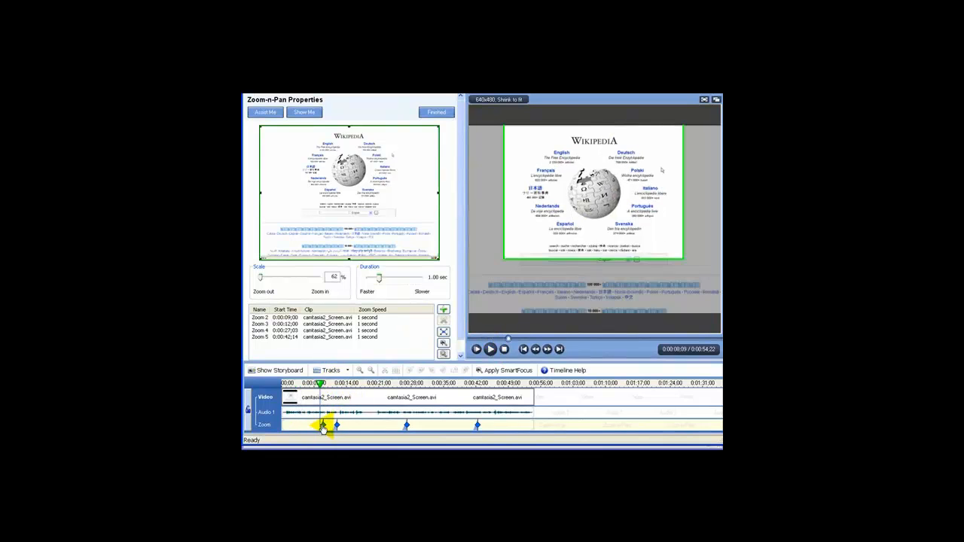
click(323, 426)
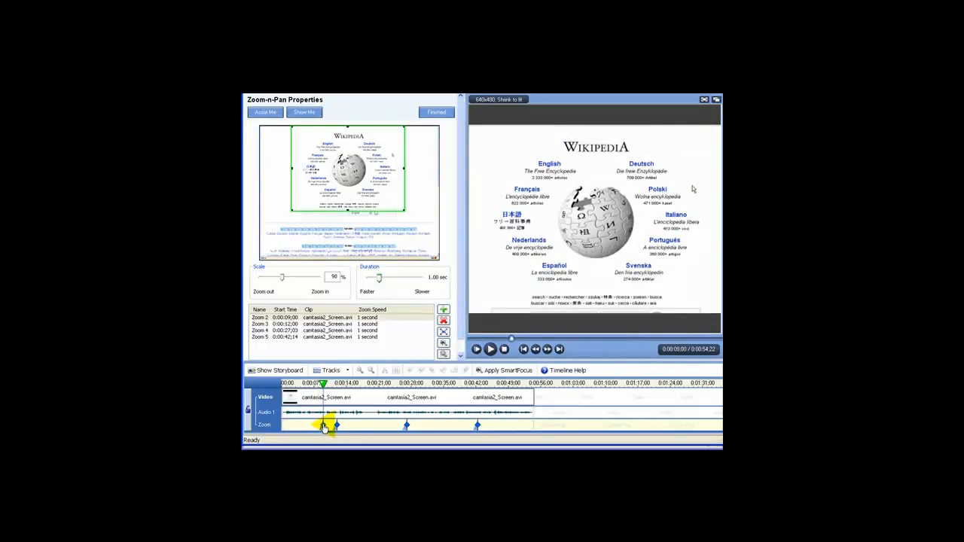
mouse_move(323, 426)
mouse_down()
mouse_move(291, 424)
mouse_move(325, 428)
mouse_up()
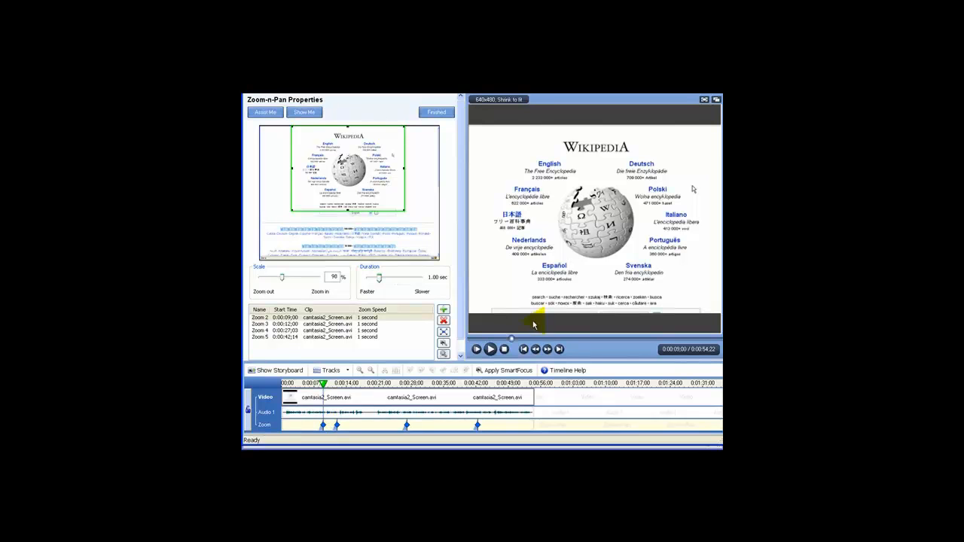
Reapply SmartFocus to the entire timeline, replacing all existing zoom keyframes.
click(497, 371)
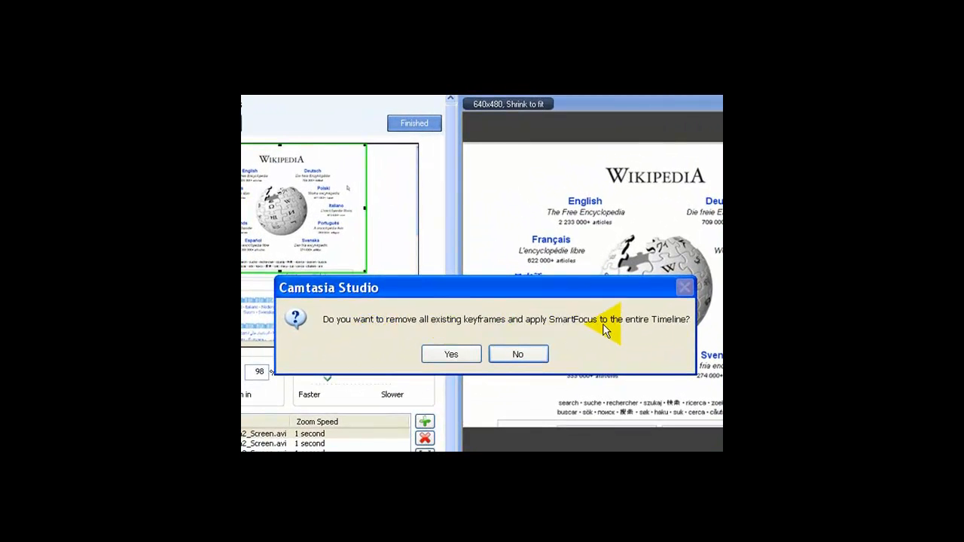
click(452, 352)
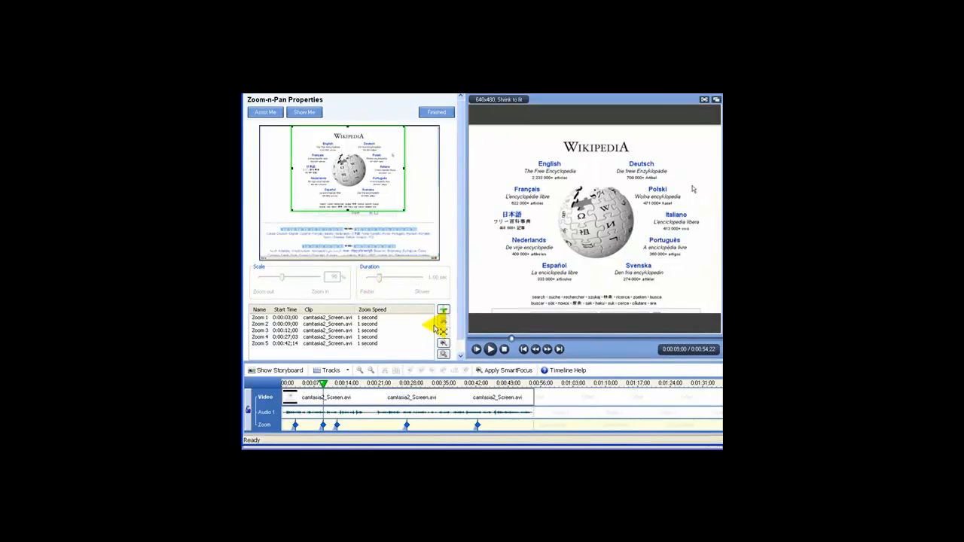
Delete the zoom keyframes at 0:00:03;00, 0:00:09;00 and 0:00:12;00, and finish editing the Zoom-n-Pan properties.
click(366, 317)
click(443, 320)
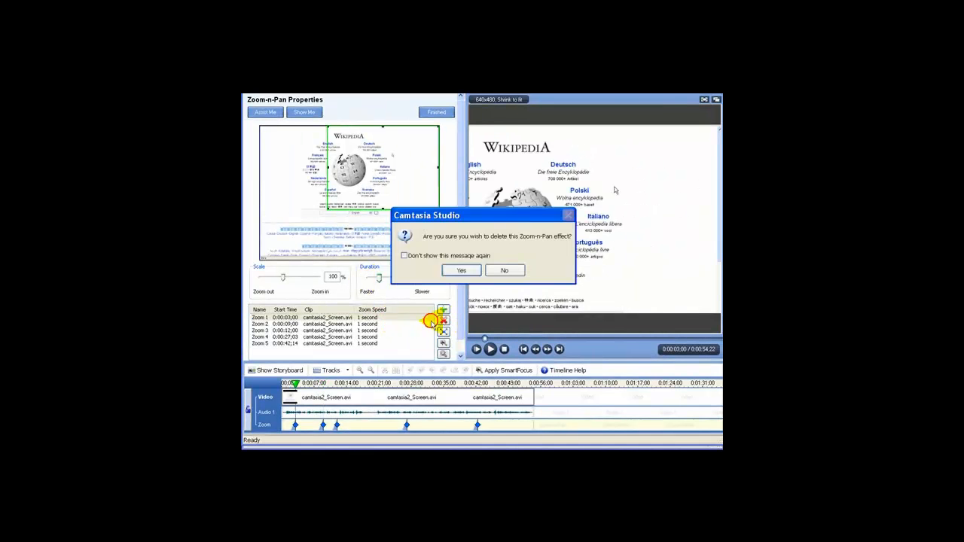
click(461, 270)
click(366, 318)
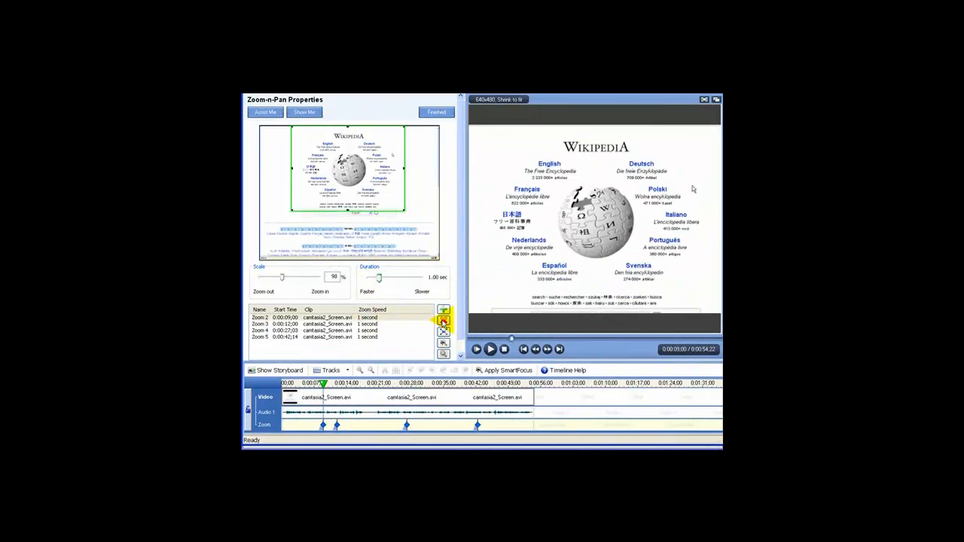
click(444, 320)
click(461, 271)
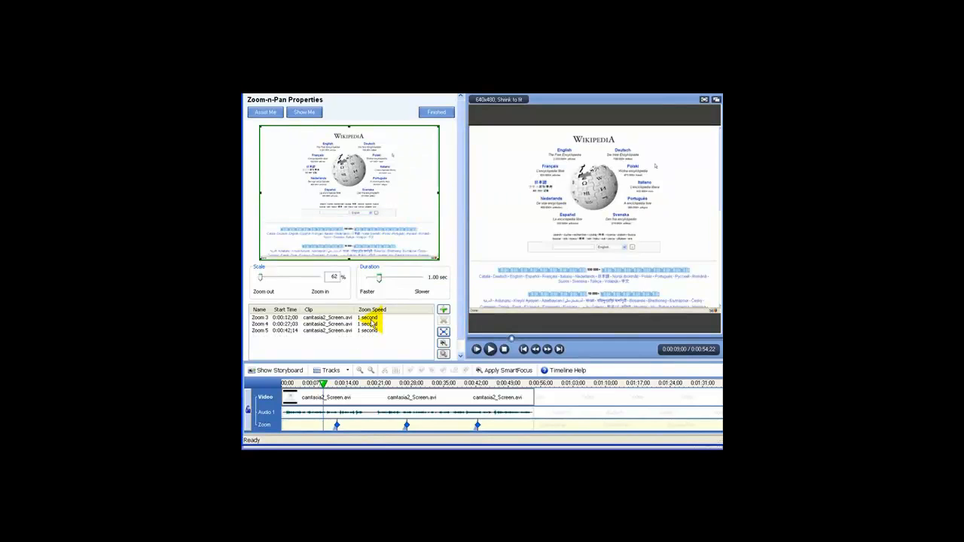
click(368, 318)
click(444, 320)
click(457, 270)
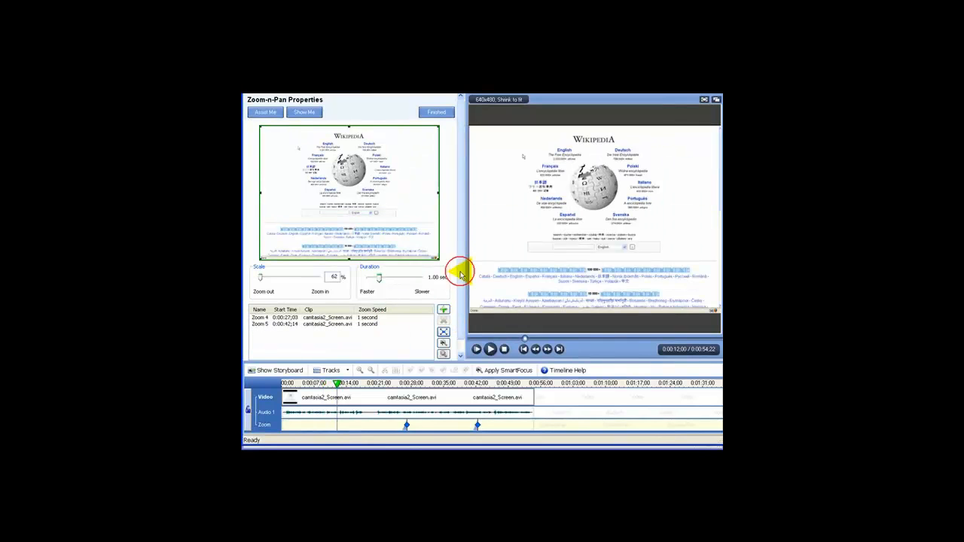
click(436, 112)
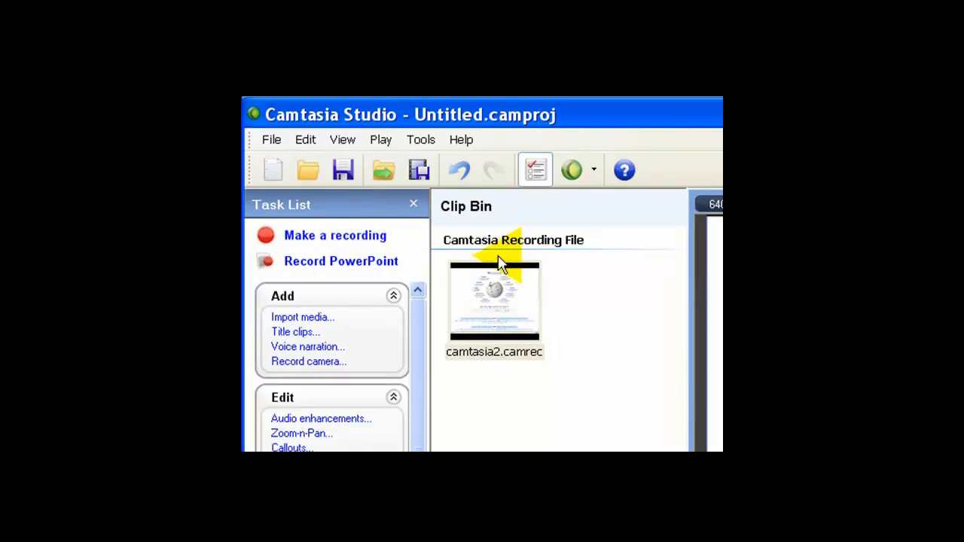
Save the project under the file name camtasia2b, keeping the source clips in their current locations.
click(269, 143)
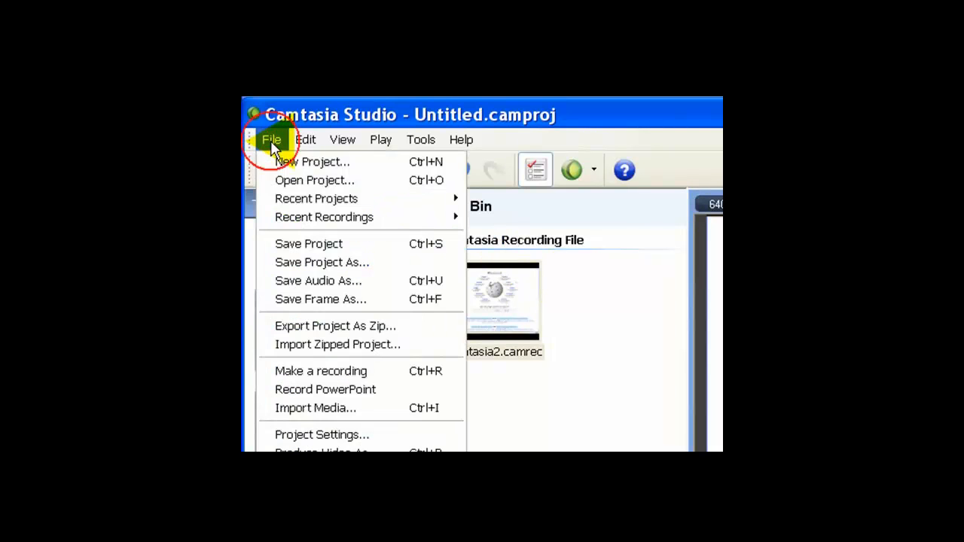
click(316, 263)
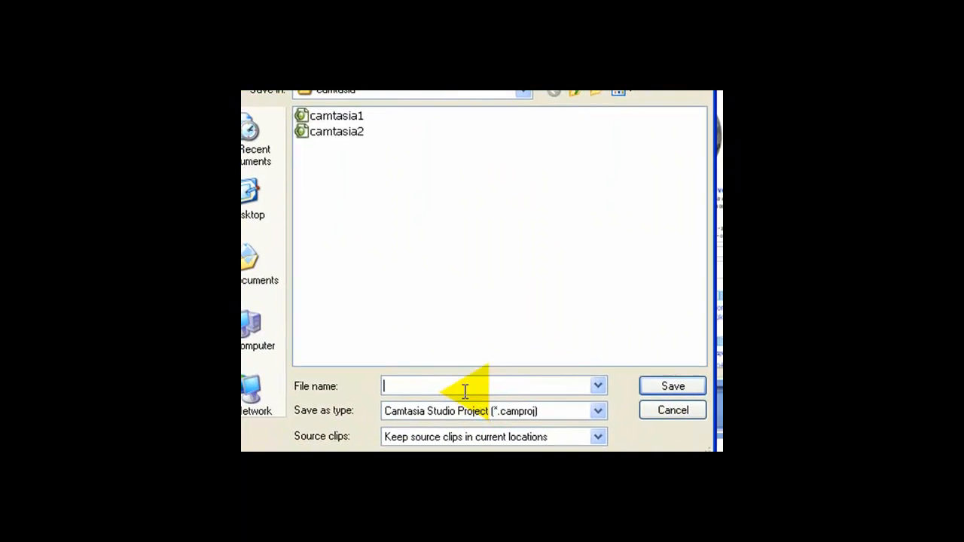
click(459, 386)
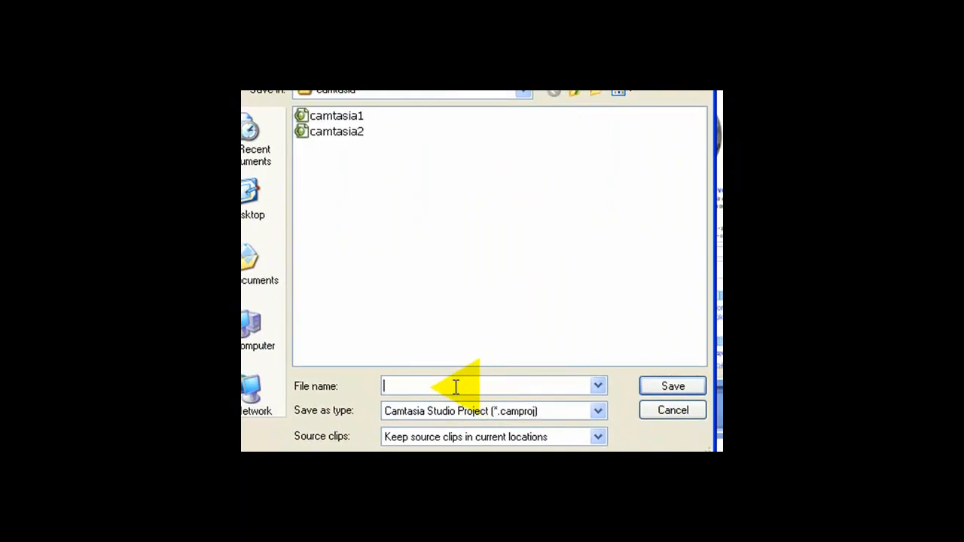
text(camtasia)
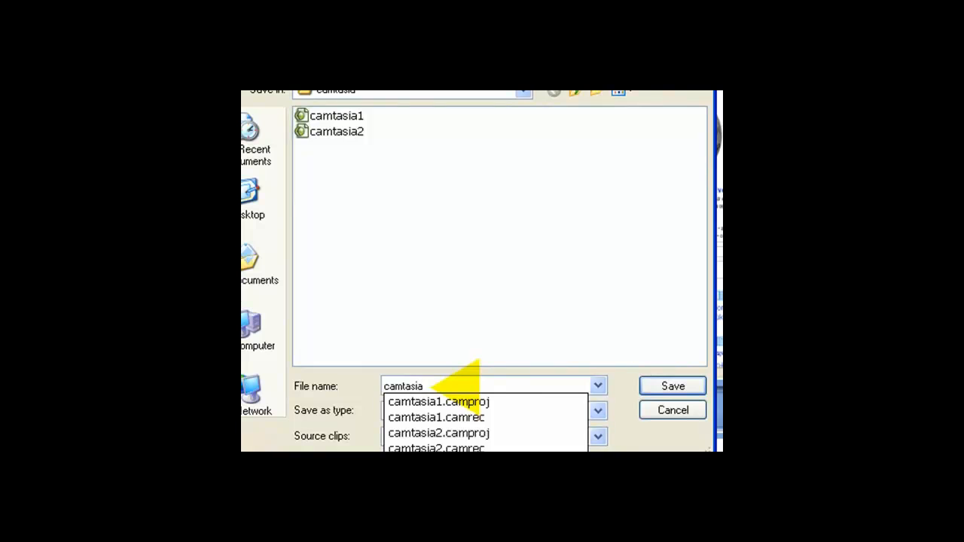
text(2b)
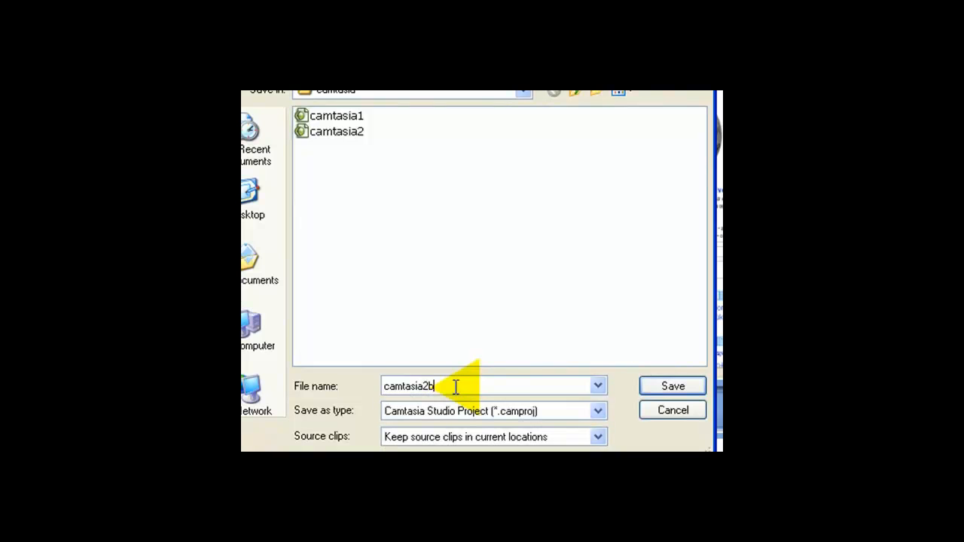
click(674, 390)
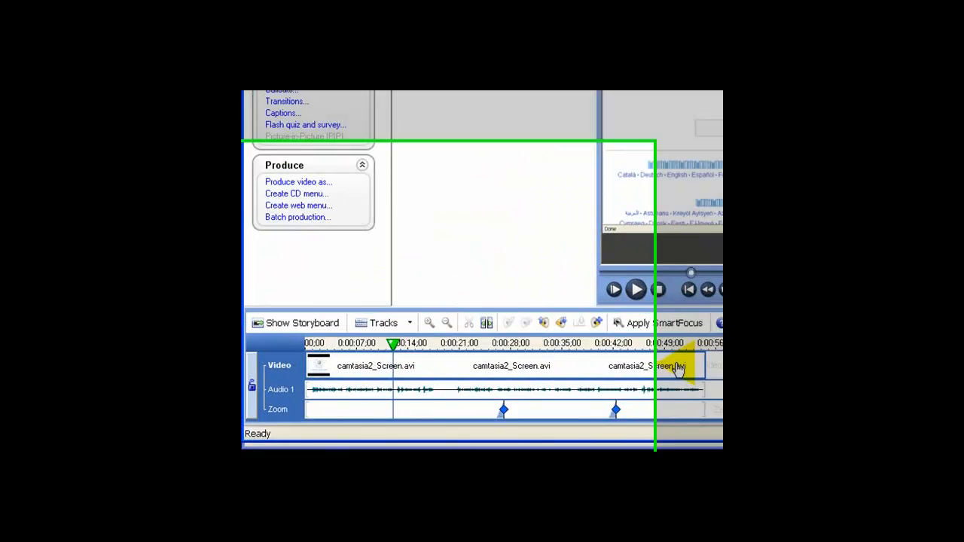
Move the playhead to the timeline start, then show the Audio 2 track and hide it again.
drag(721, 243, 663, 223)
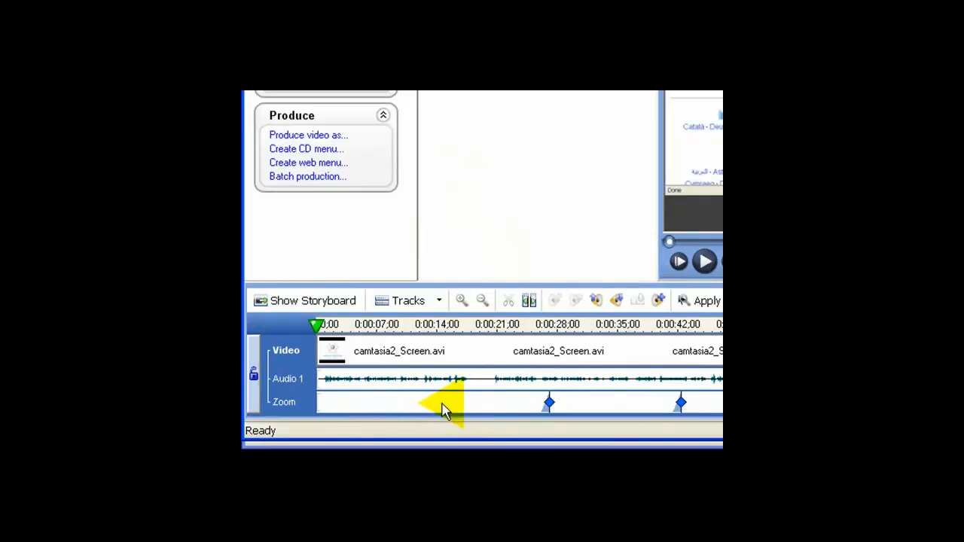
click(440, 303)
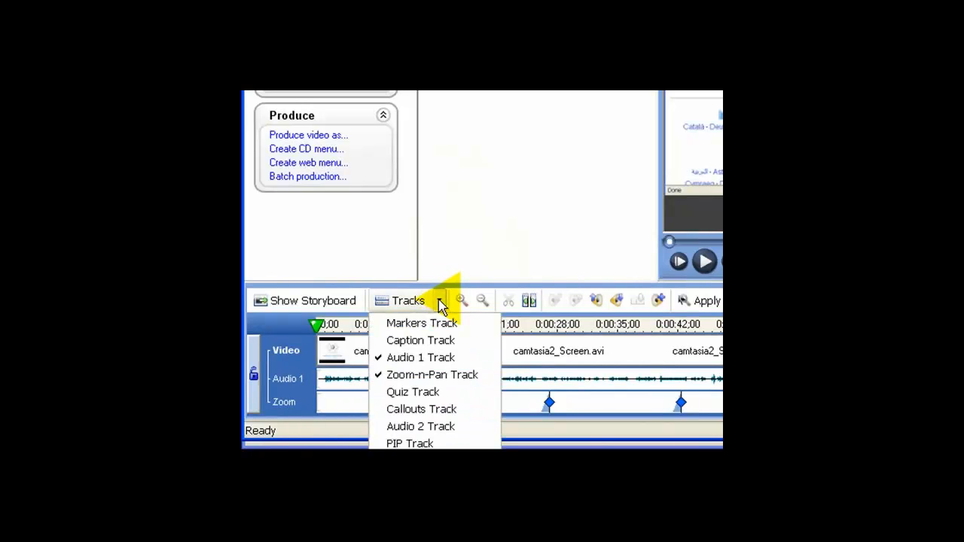
click(434, 427)
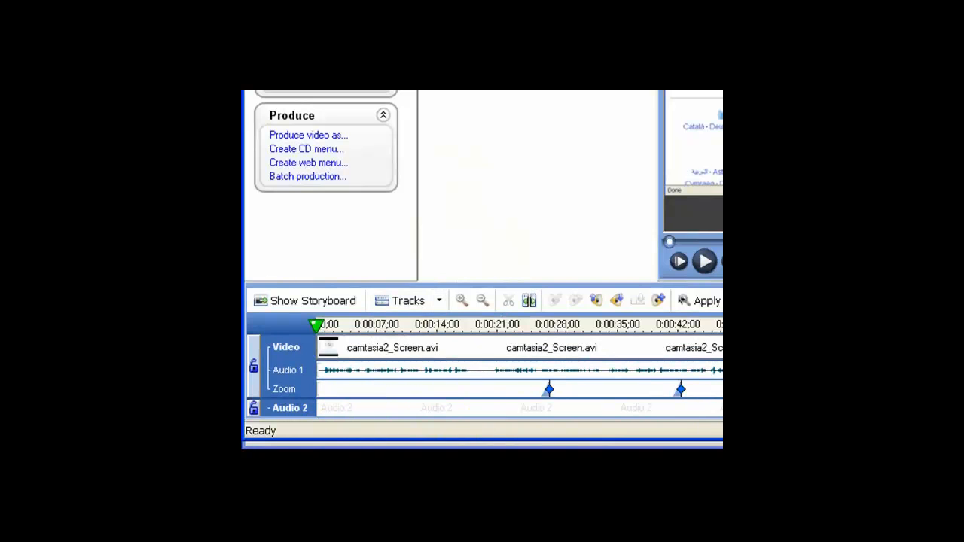
click(440, 302)
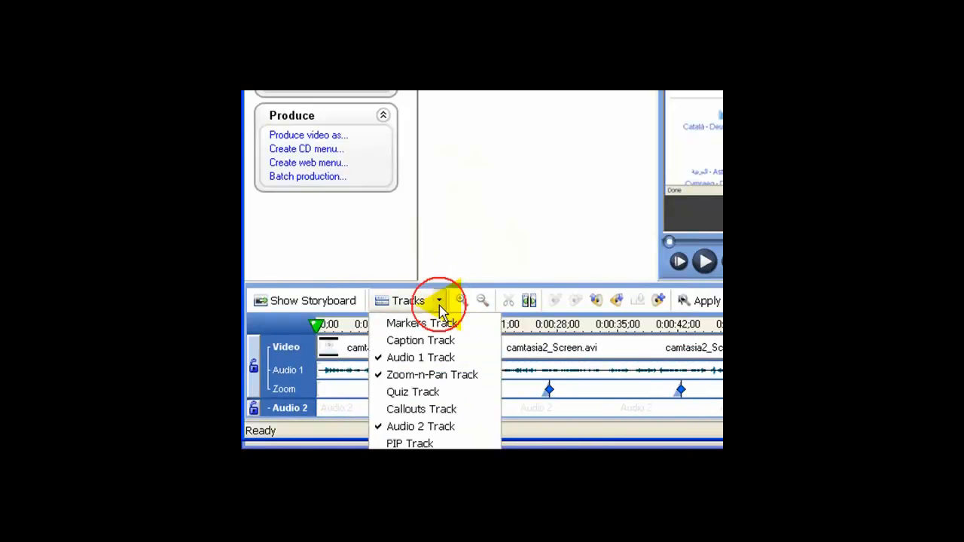
click(411, 428)
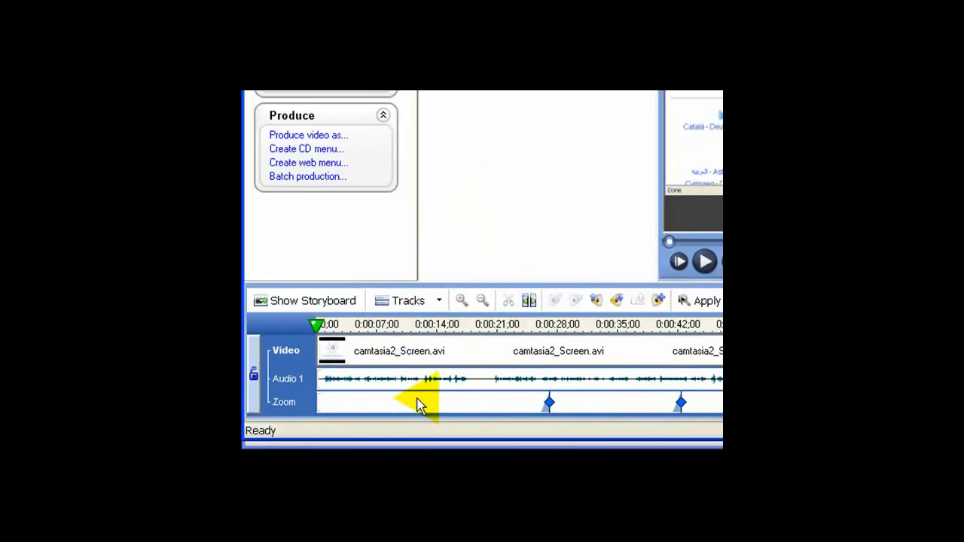
Move the first zoom keyframe in the zoom track to about 0:00:28.
mouse_move(545, 404)
mouse_down()
mouse_move(508, 404)
mouse_move(562, 401)
mouse_up()
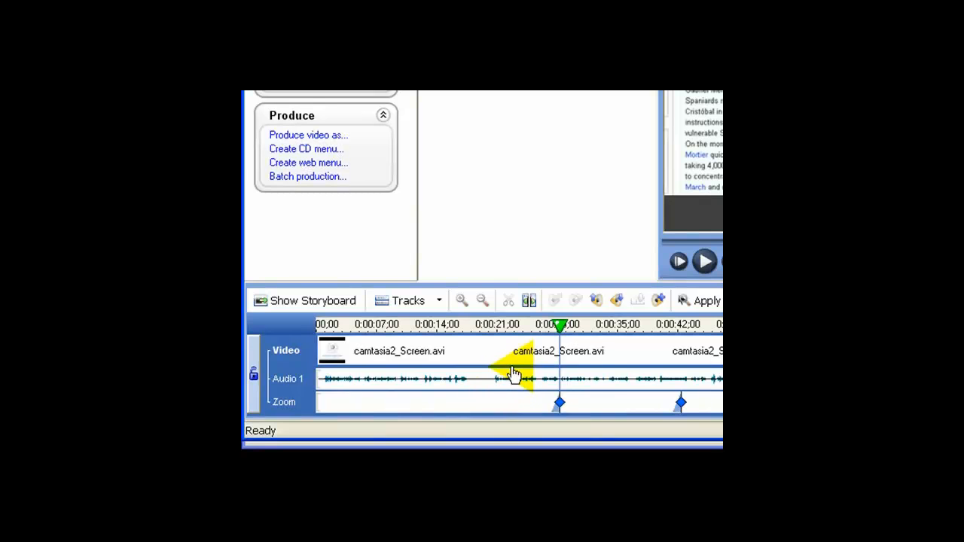
click(461, 301)
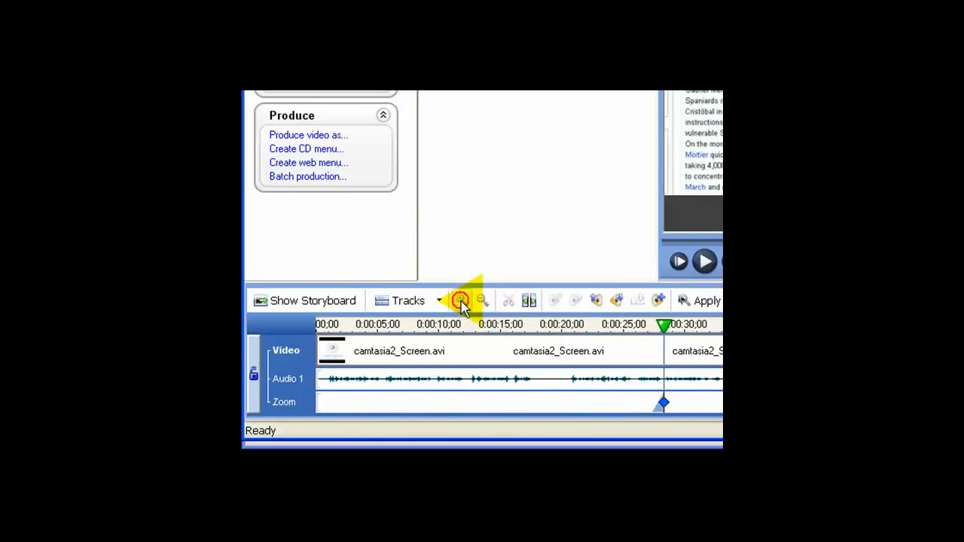
click(461, 301)
click(461, 300)
click(461, 301)
click(461, 301)
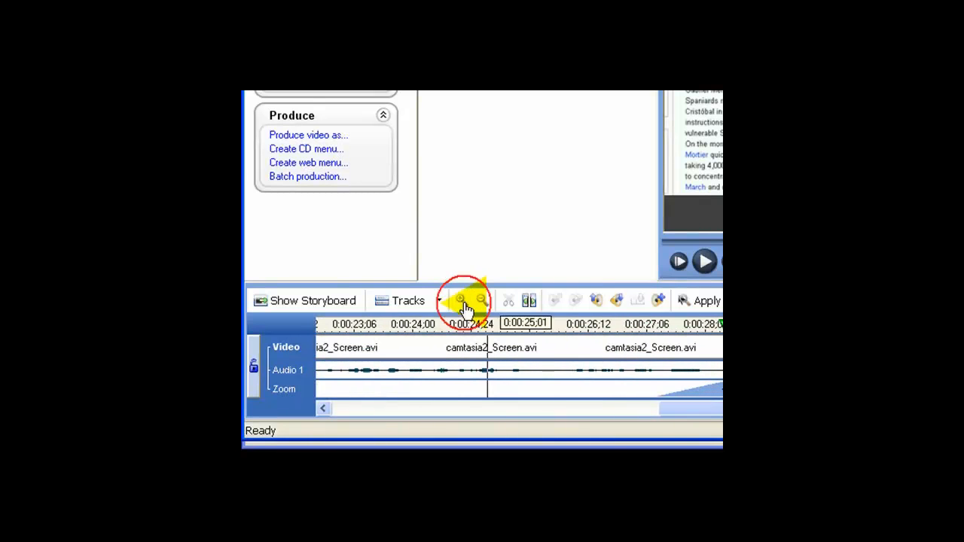
Preview the zoom transition leading into the first zoom keyframe and place the playhead on that keyframe.
click(664, 324)
click(704, 261)
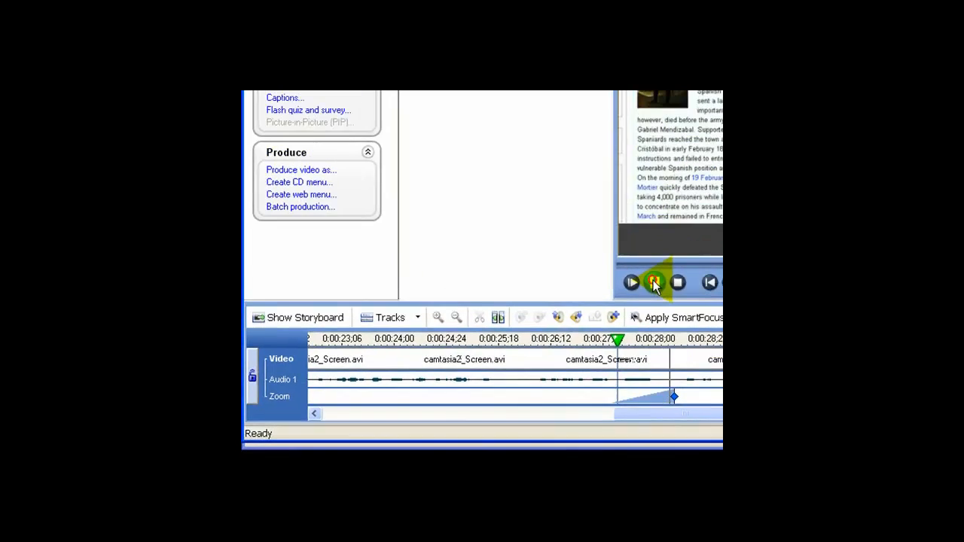
click(672, 398)
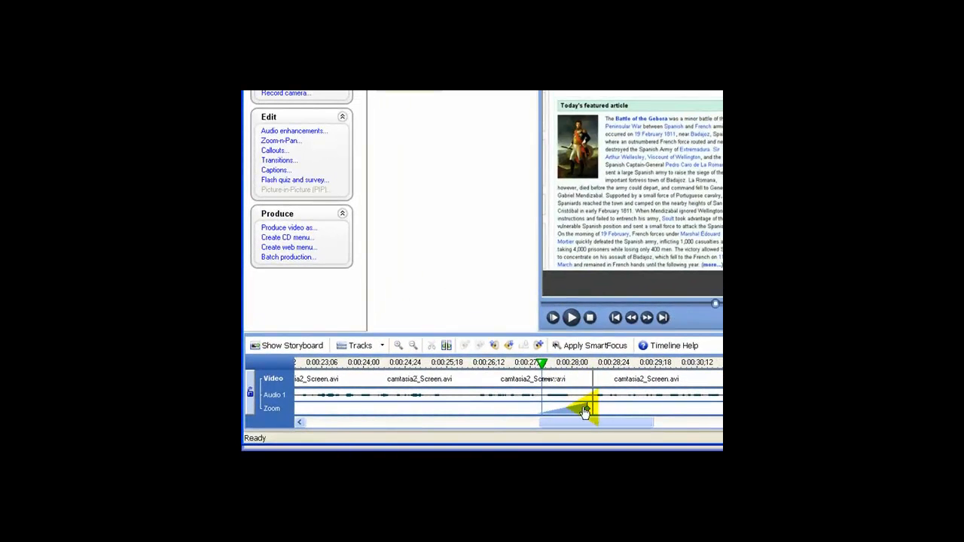
click(588, 411)
click(420, 386)
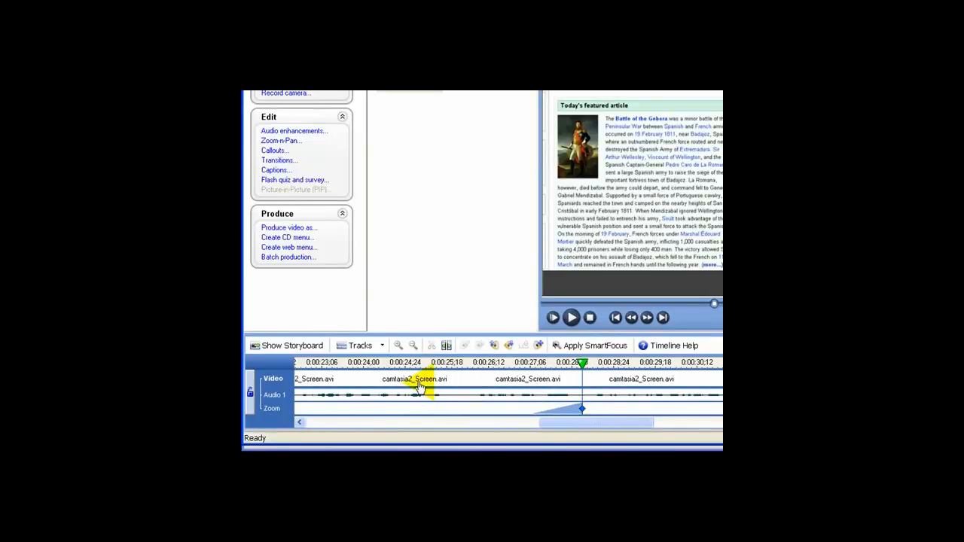
click(412, 346)
click(413, 346)
click(413, 346)
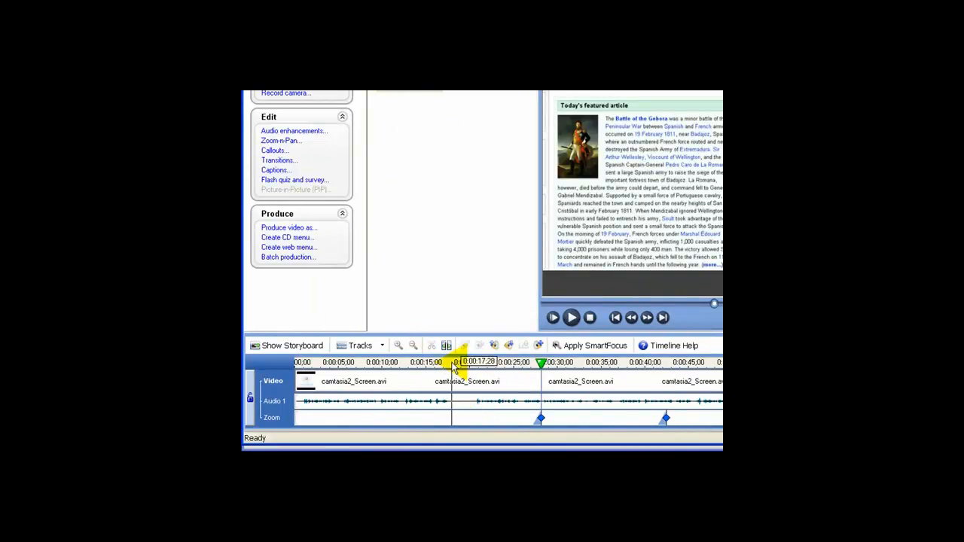
Try cutting the timeline section from 0:00:17;28 to about 0:00:20, and undo the cut.
drag(454, 367, 476, 367)
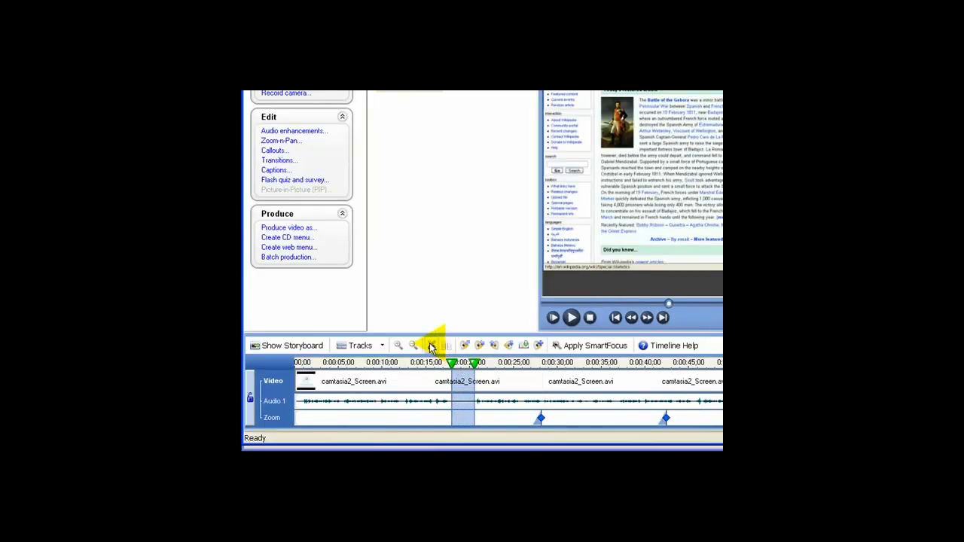
click(431, 347)
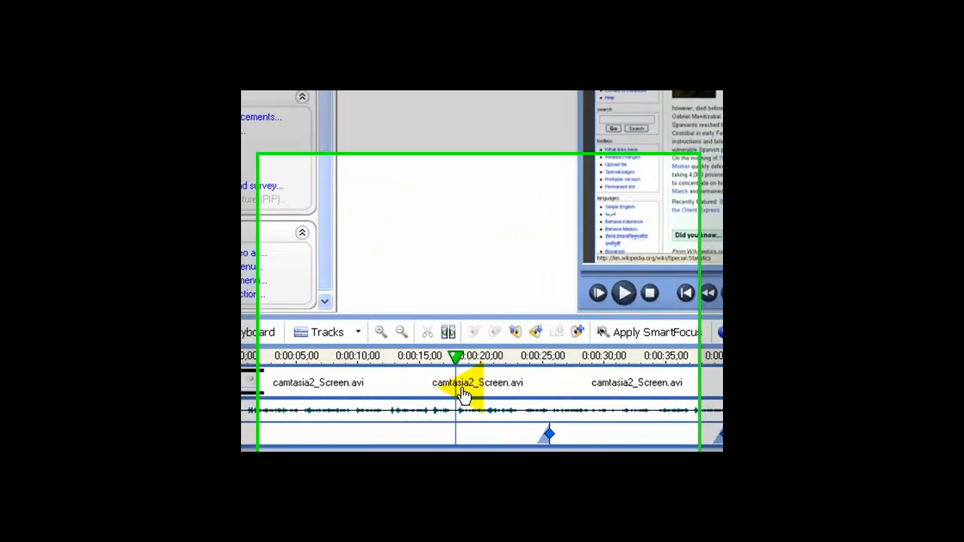
key(ctrl+z)
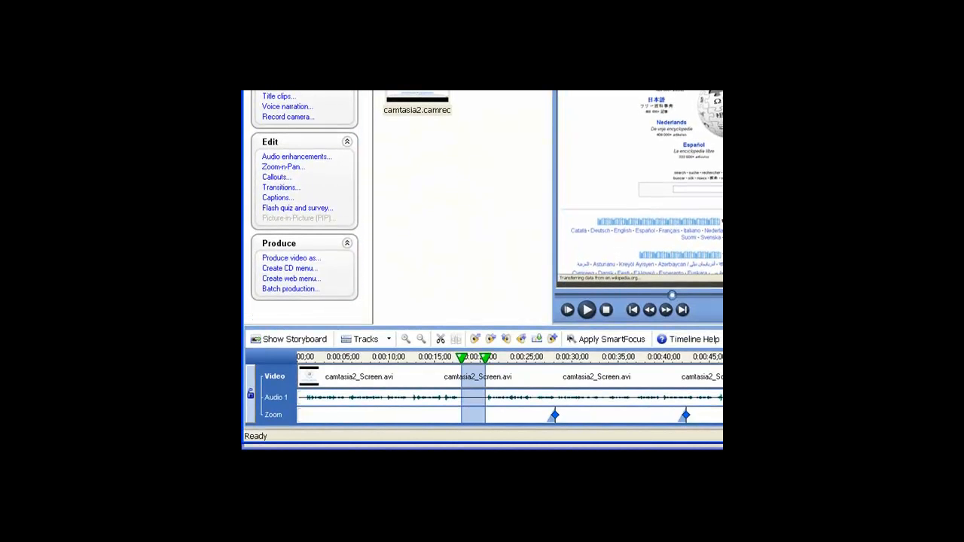
Clear the timeline selection and split the video clip at 0:00:17;28.
click(441, 356)
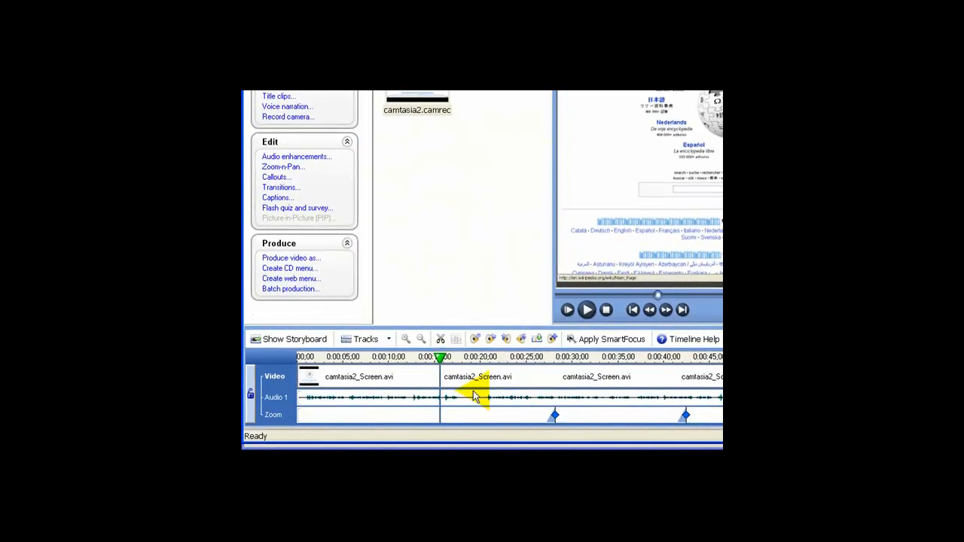
click(406, 339)
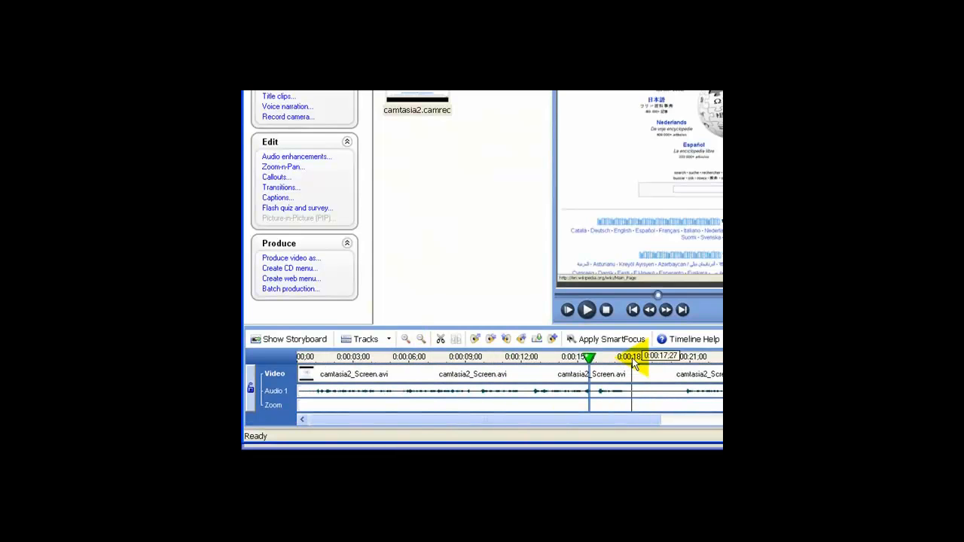
click(632, 358)
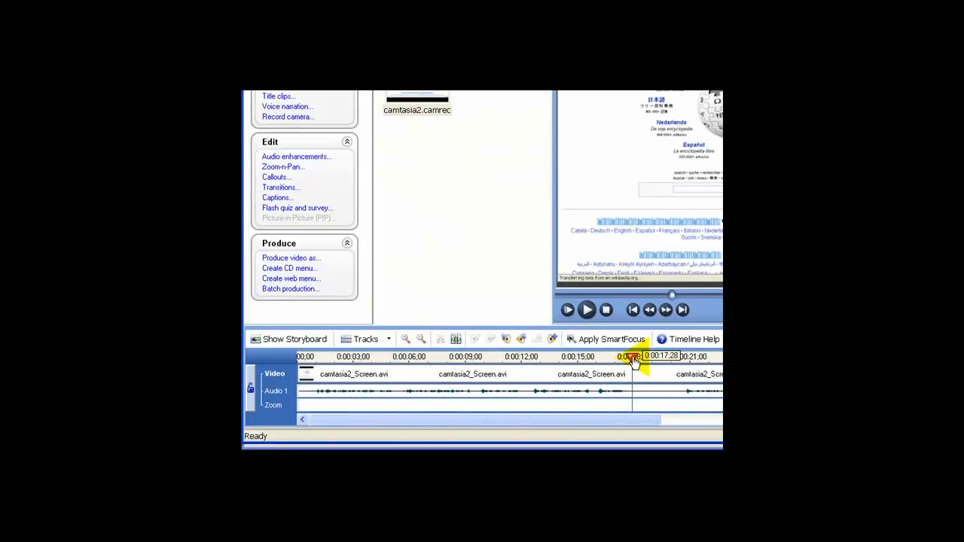
click(456, 340)
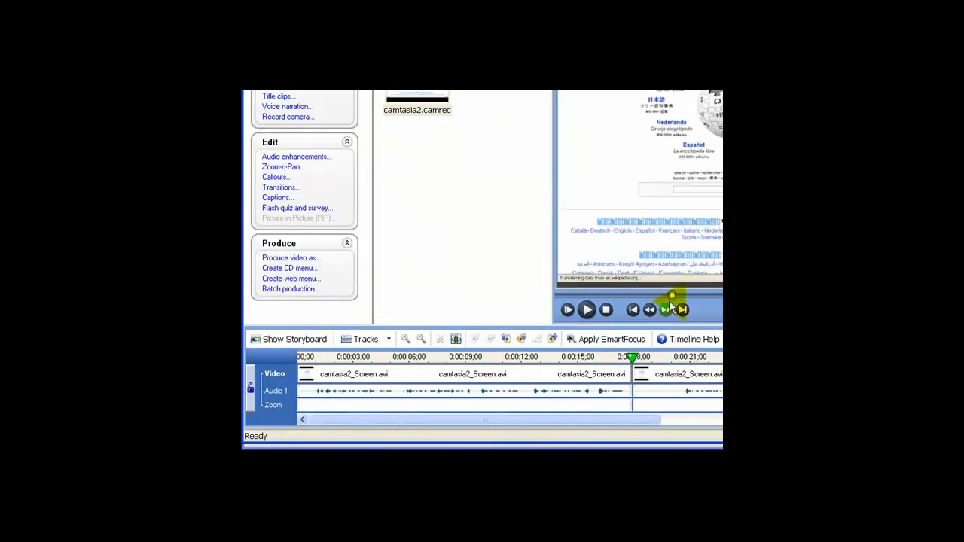
Split the second clip at 0:00:18;08 and remove the short middle piece from the timeline.
drag(665, 297, 663, 297)
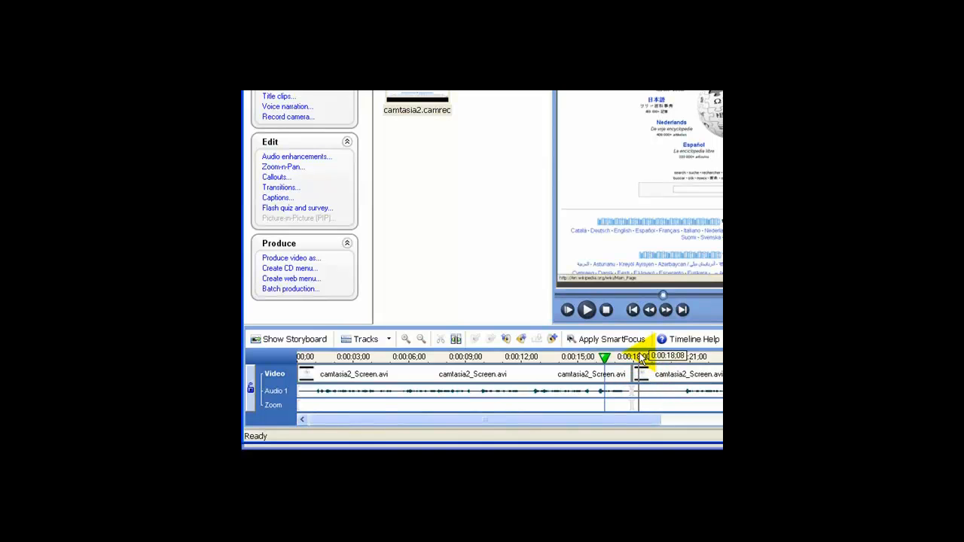
click(641, 361)
click(455, 340)
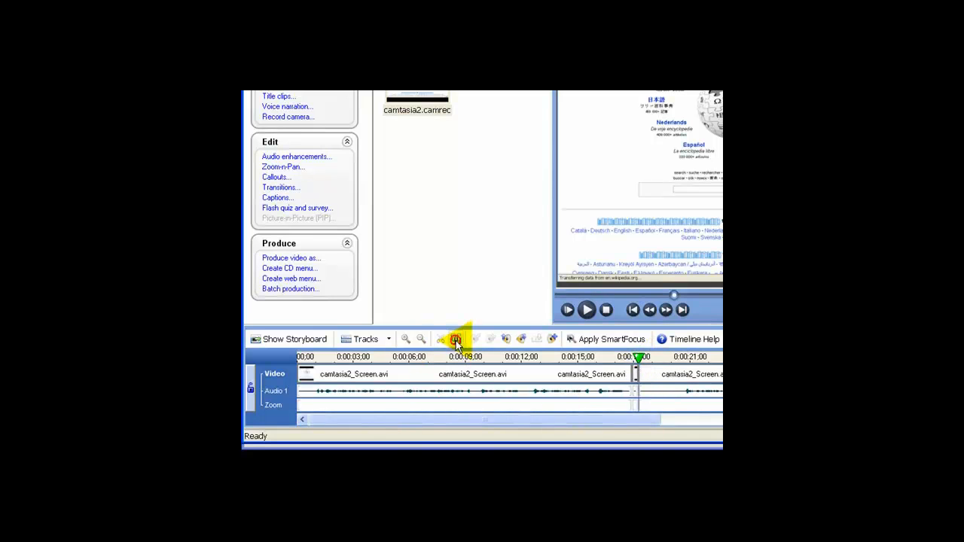
right_click(636, 377)
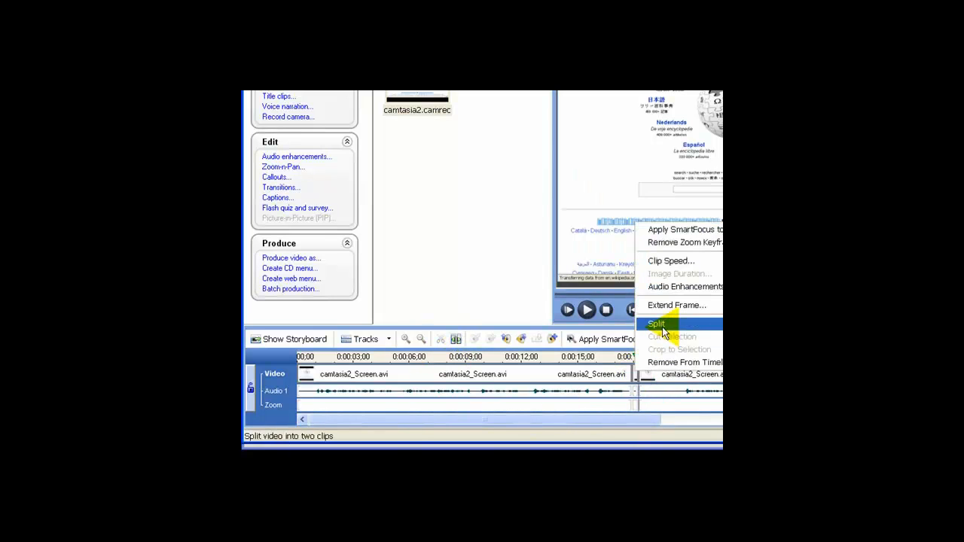
click(676, 363)
Undo the removal of the short clip and the split at 0:00:18;08.
key(ctrl+z)
key(ctrl+z)
key(ctrl+z)
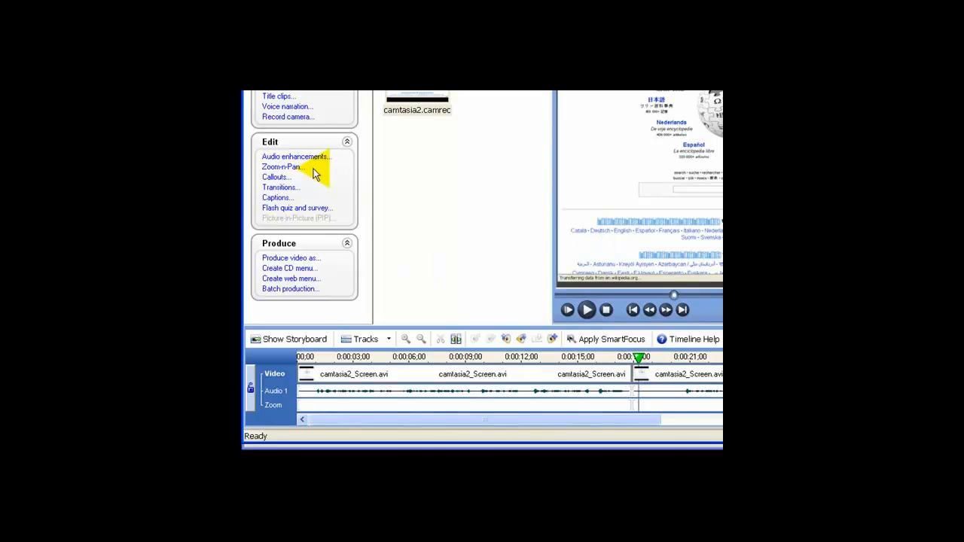
Add a Flip transition between the two clips on the storyboard and replace it with Cube Rotate.
click(278, 188)
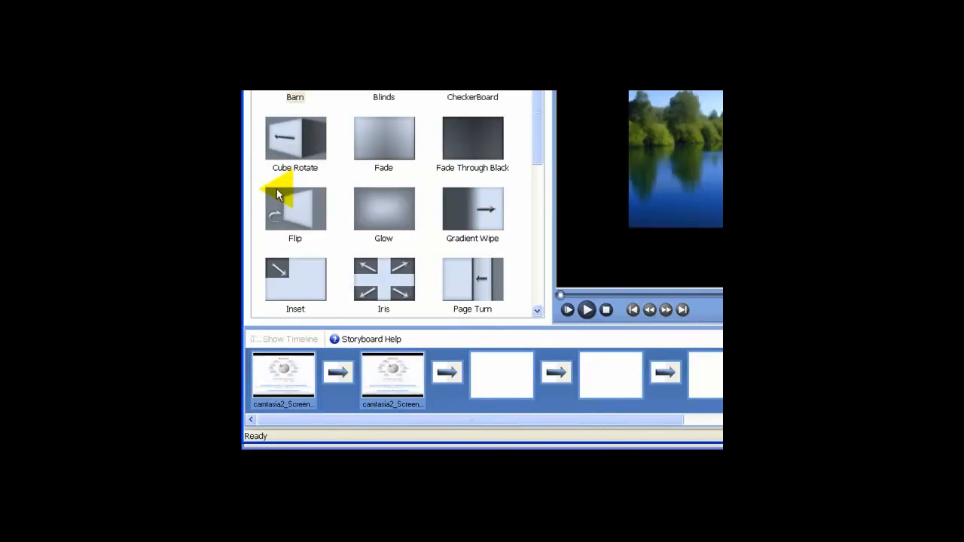
click(367, 387)
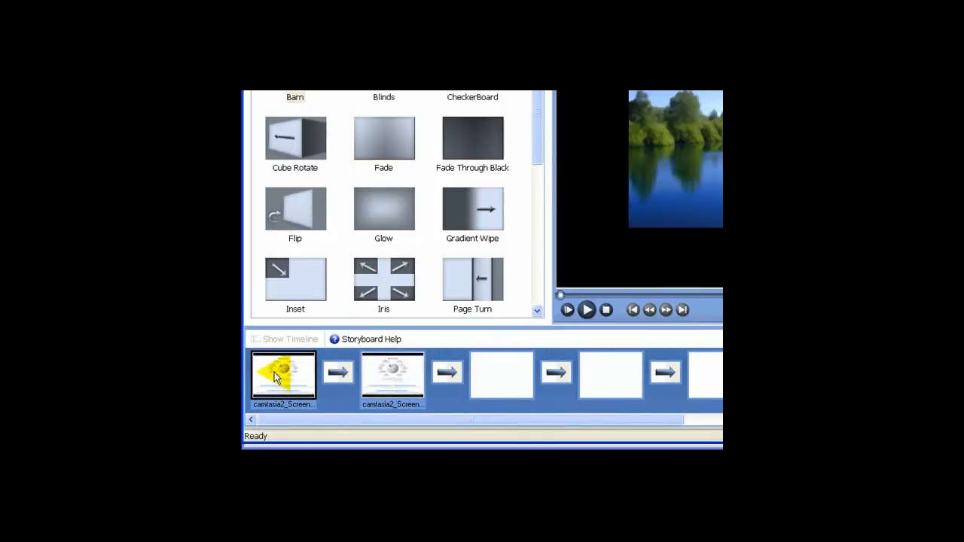
click(336, 378)
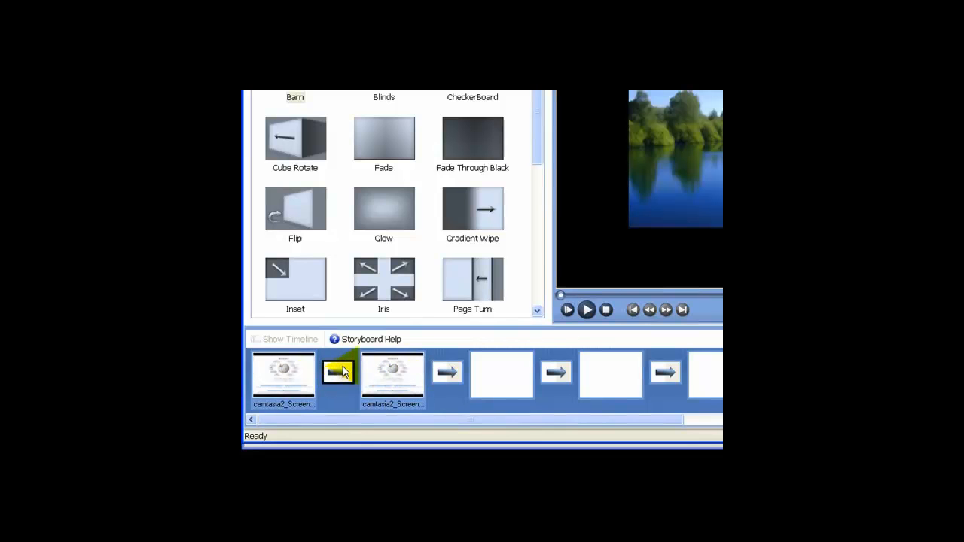
drag(283, 206, 326, 328)
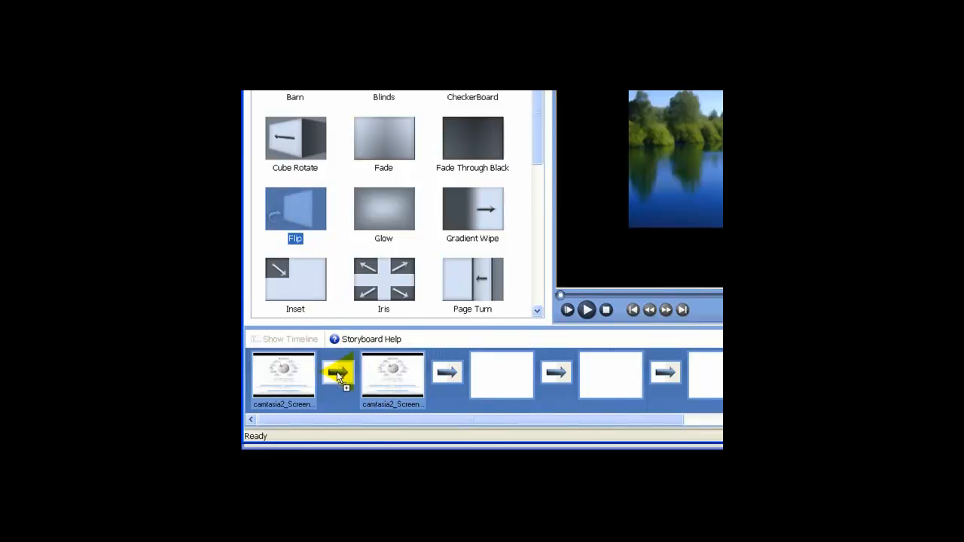
drag(337, 377, 339, 373)
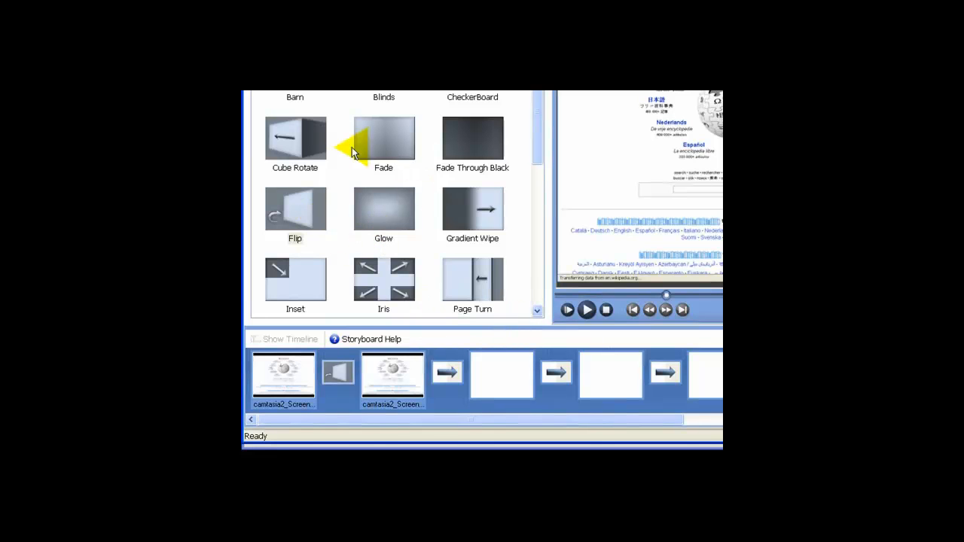
drag(290, 143, 339, 377)
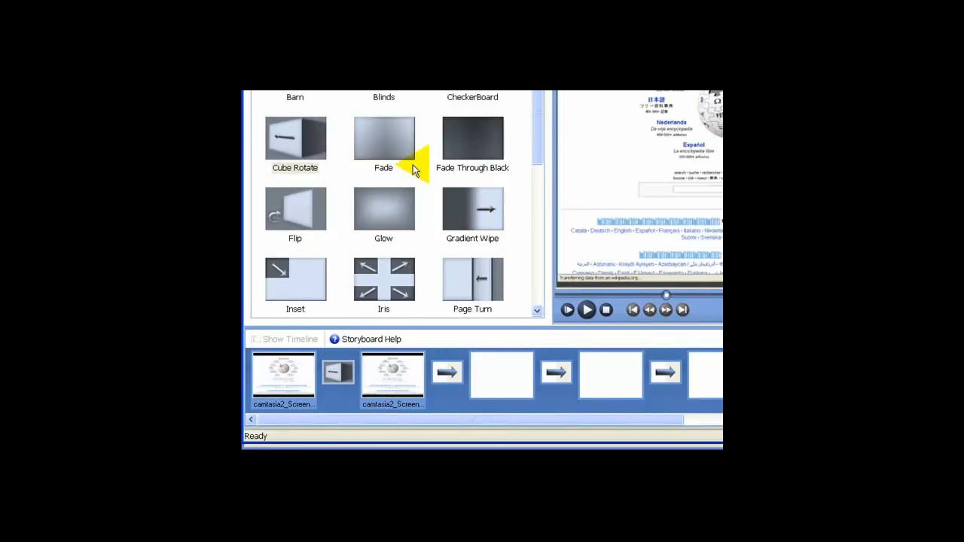
Finish editing transitions and play back the Cube Rotate transition between the two video clips.
click(519, 34)
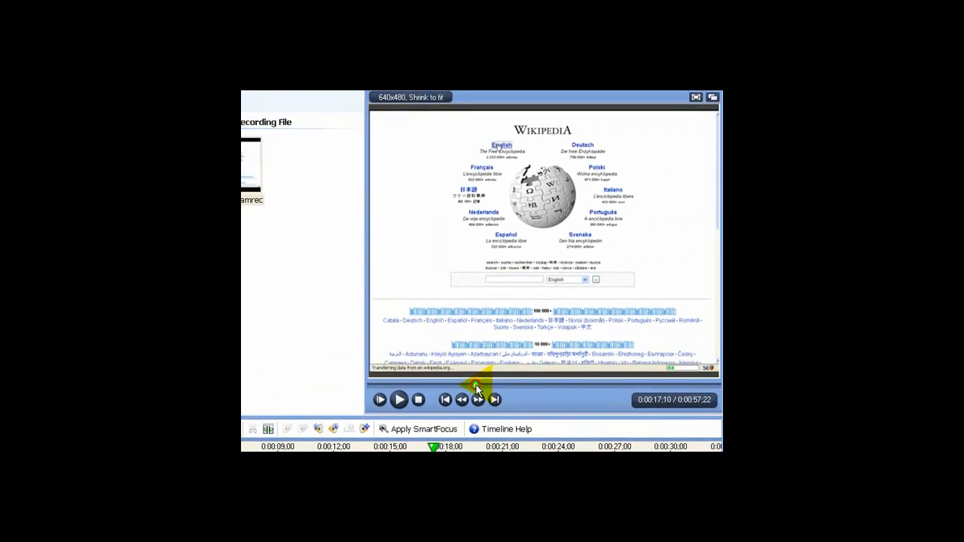
click(398, 400)
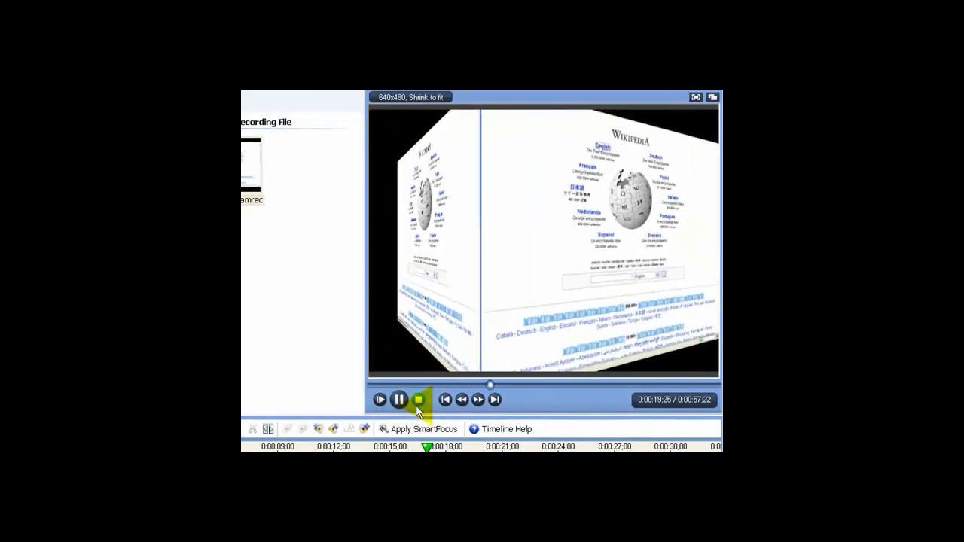
click(399, 400)
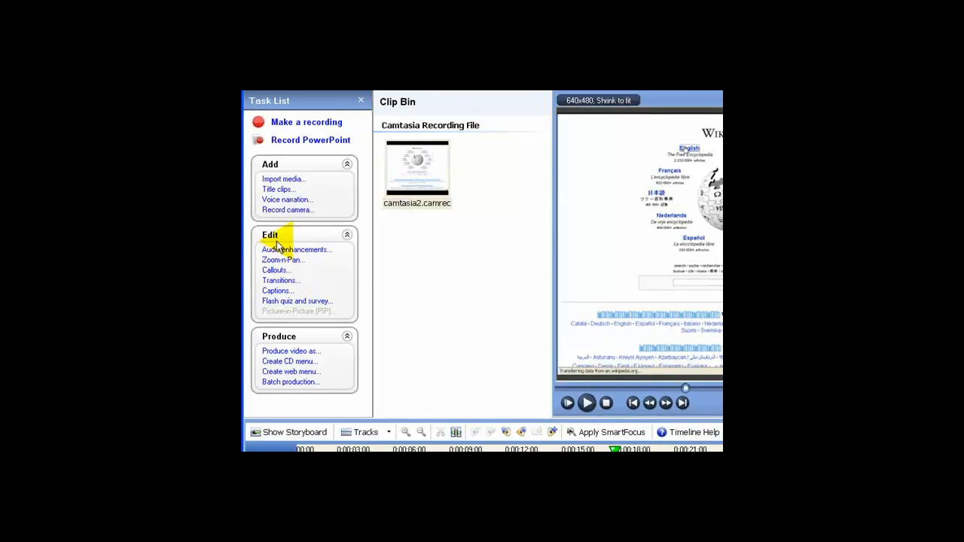
Create a title clip with the text "Introduction" in bold Arial, size 36, on a black background.
click(277, 190)
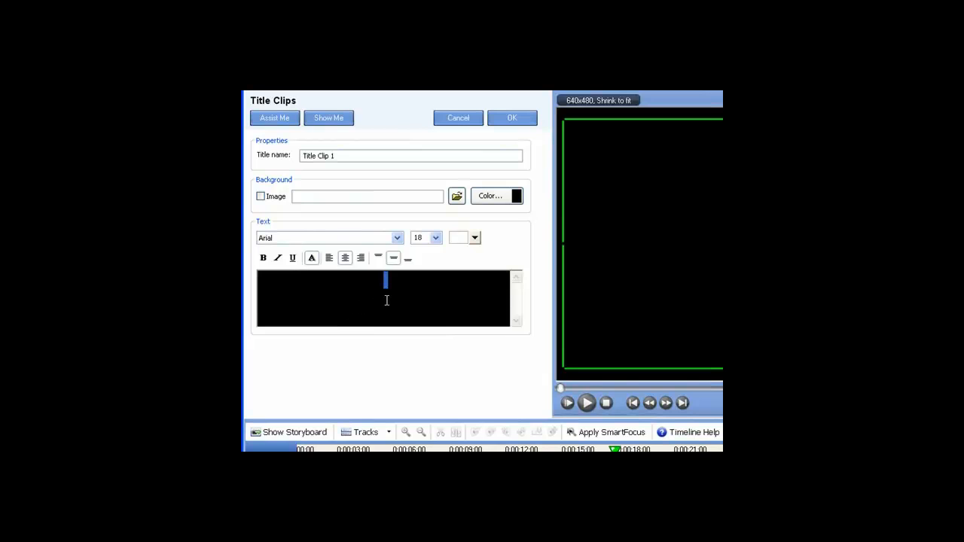
text(Introduction)
drag(440, 272, 343, 277)
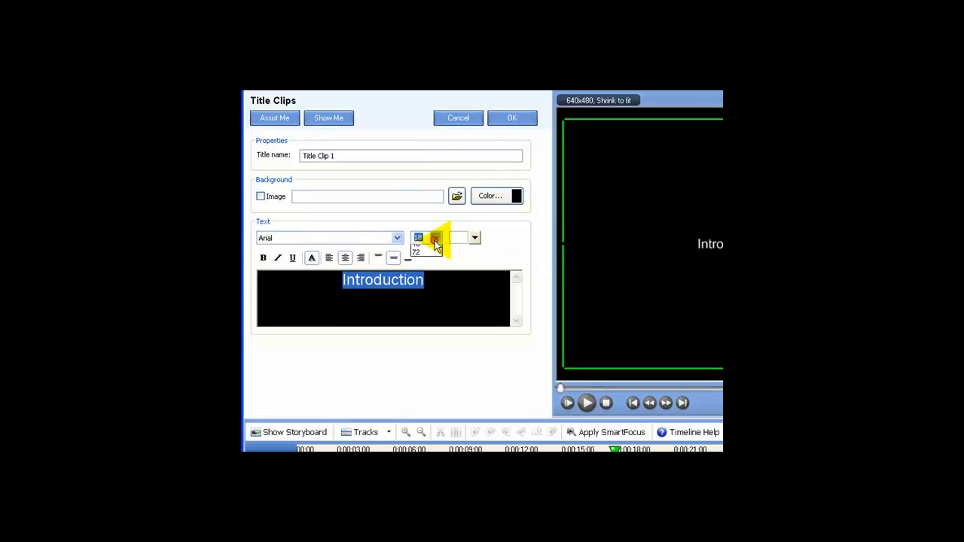
click(422, 352)
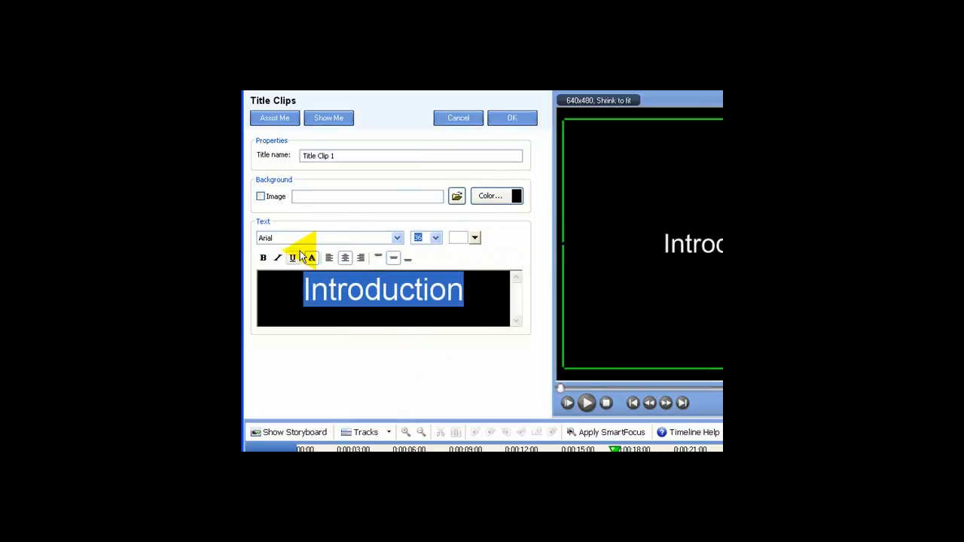
click(263, 258)
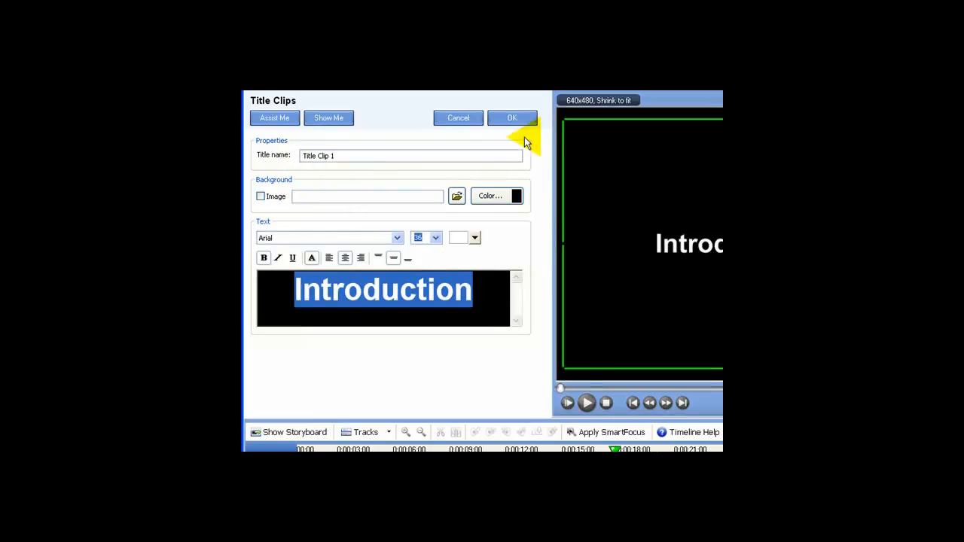
click(514, 118)
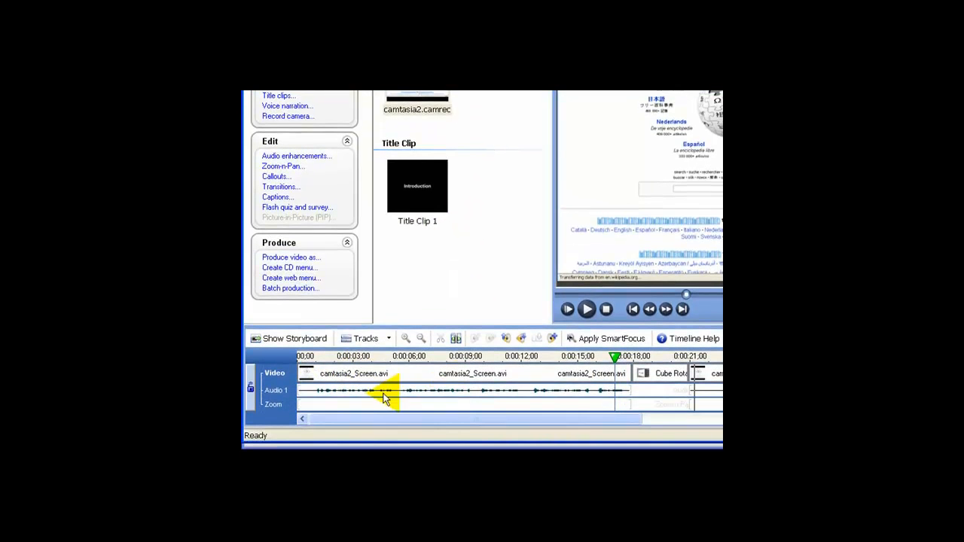
Insert the Introduction title clip before the first video clip, using the storyboard view.
drag(413, 172, 305, 377)
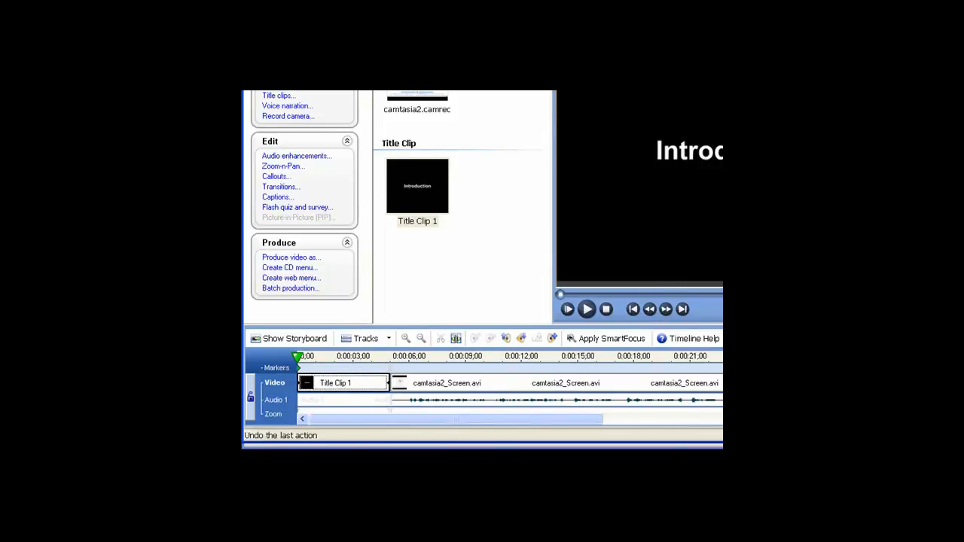
key(ctrl+z)
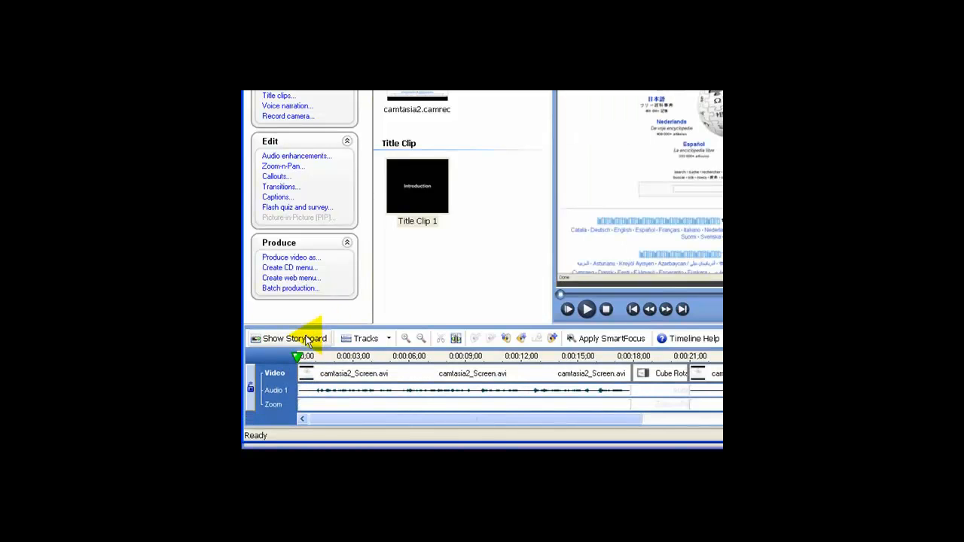
click(305, 339)
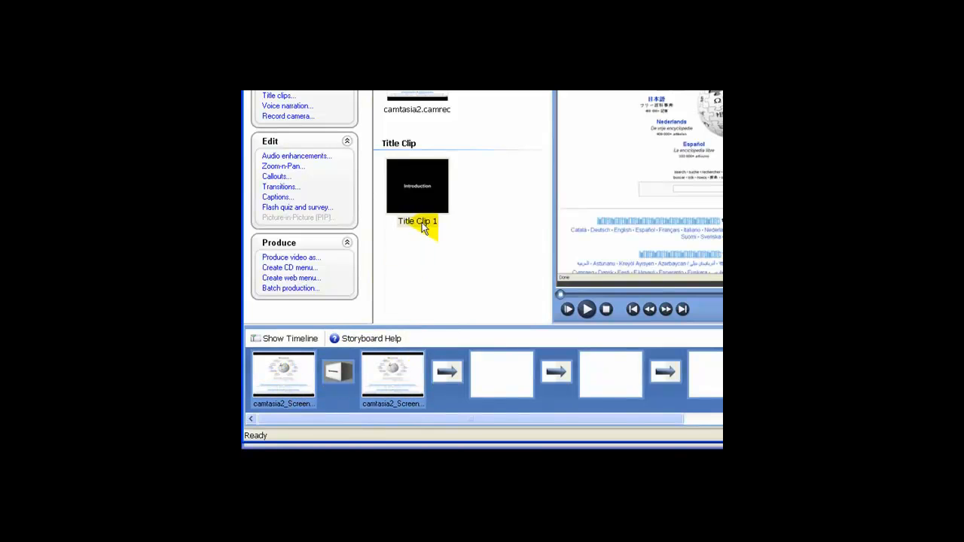
drag(419, 193, 290, 368)
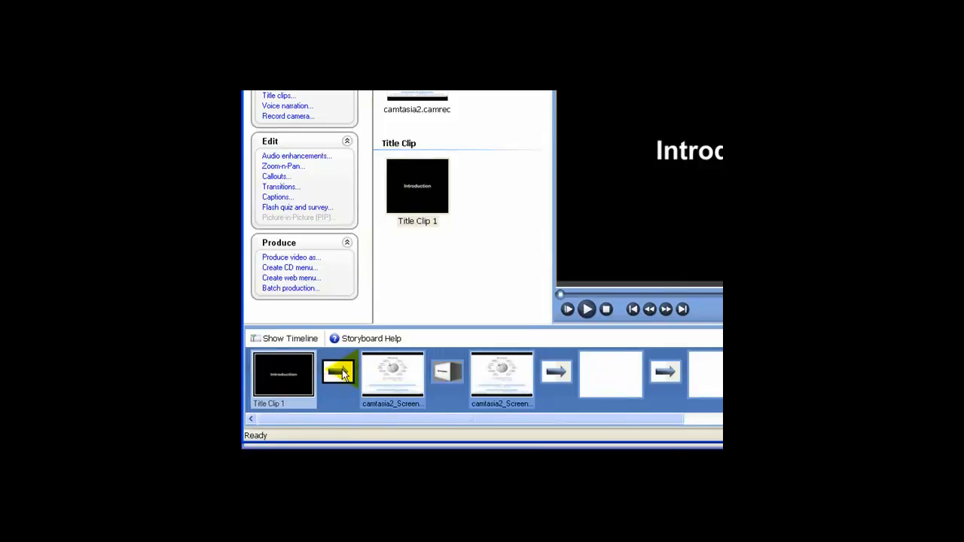
Add a Page Turn transition between the title clip and the first video clip, and return to the timeline view.
click(284, 186)
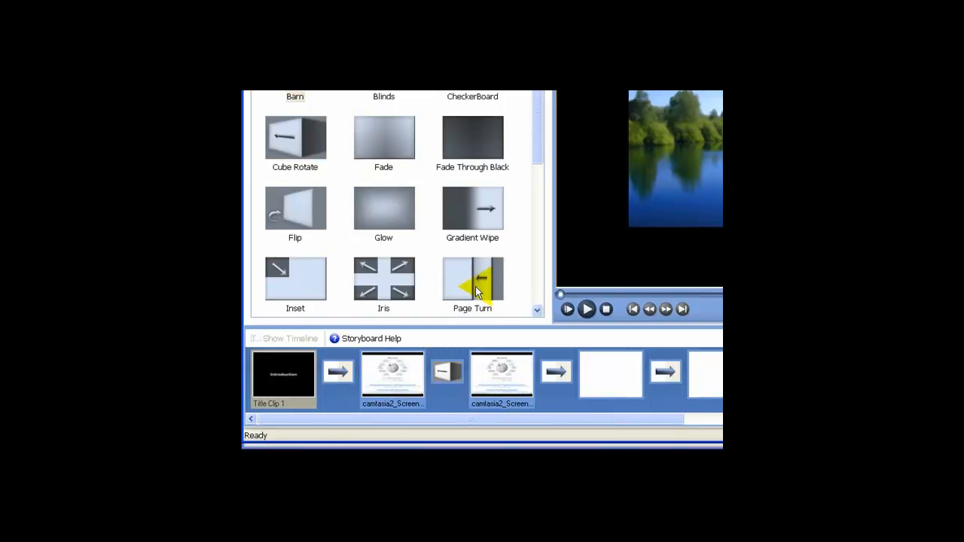
drag(474, 286, 340, 379)
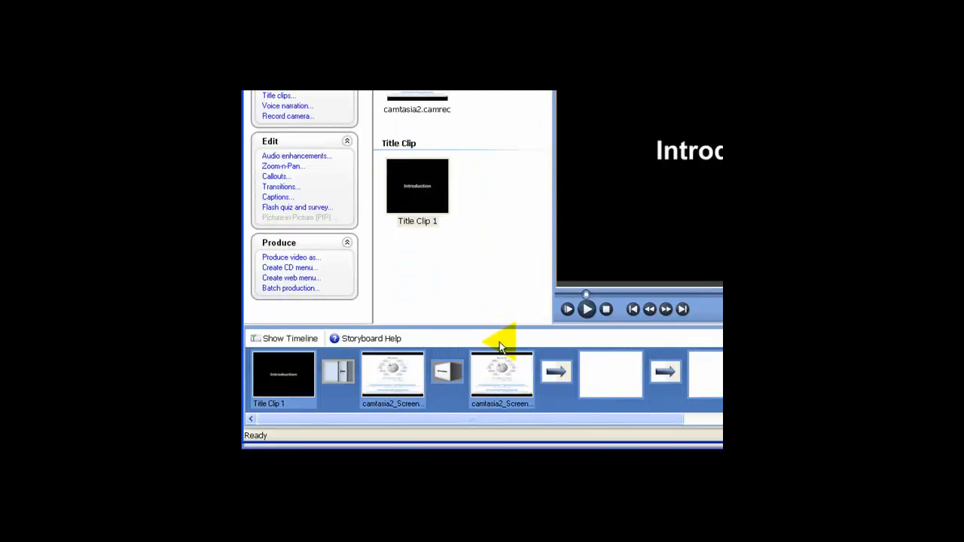
click(287, 339)
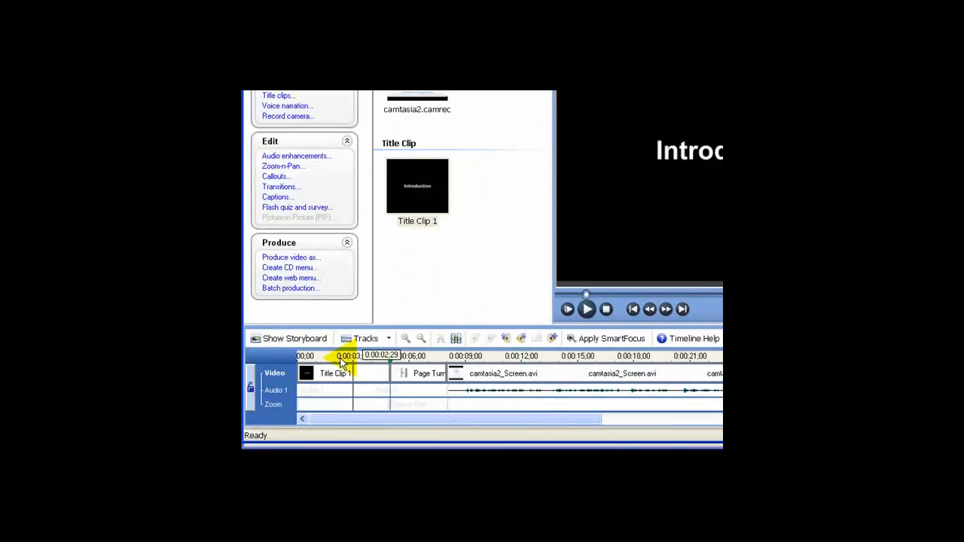
Play back the Page Turn transition starting from 0:00:03;03 within the title clip.
drag(386, 357, 358, 357)
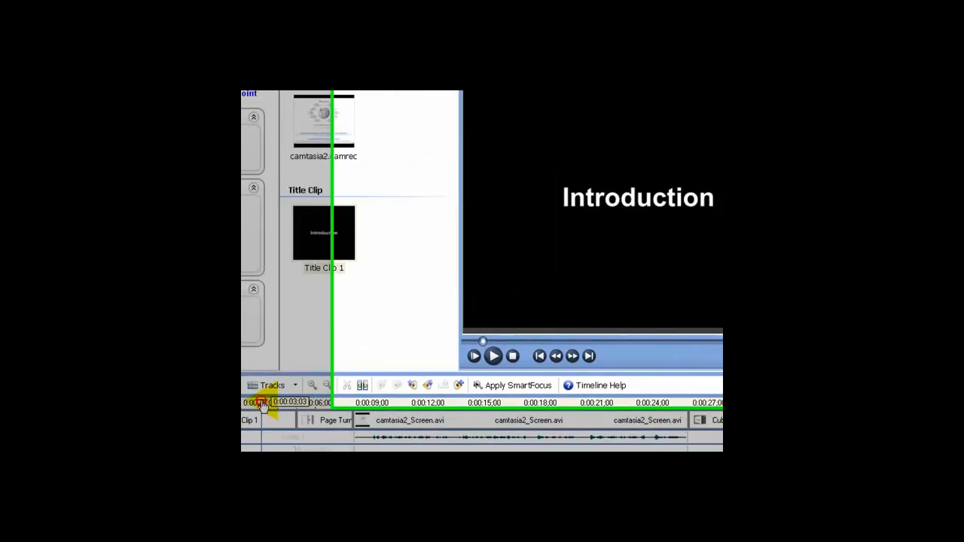
click(357, 357)
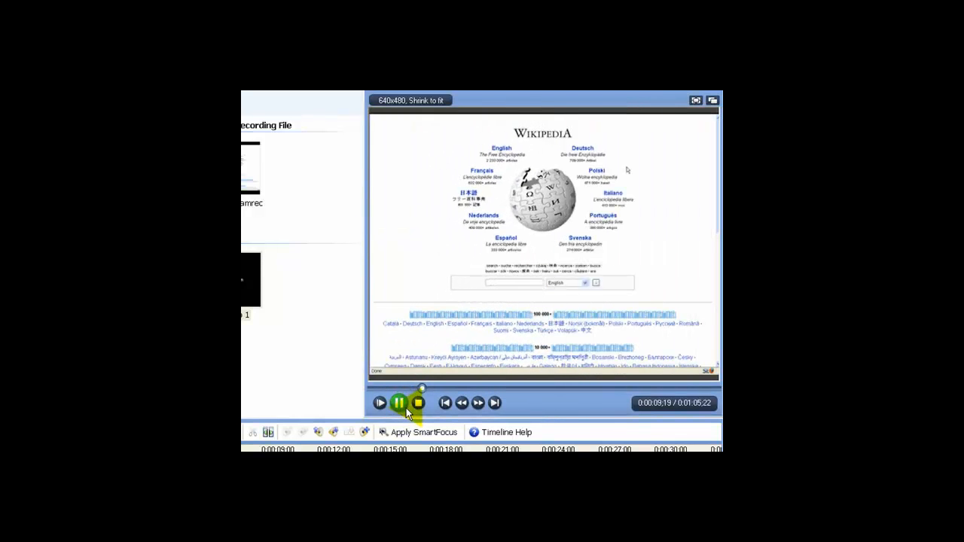
click(397, 403)
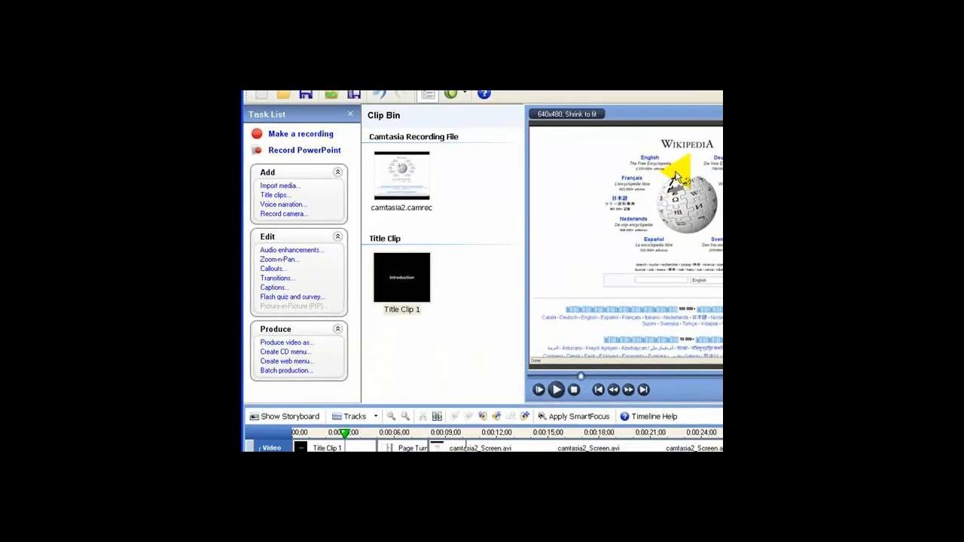
Add an Indented Arrow callout, about 210 wide and 156 high at X 44, Y 87, pointing at the Wikipedia globe.
click(268, 270)
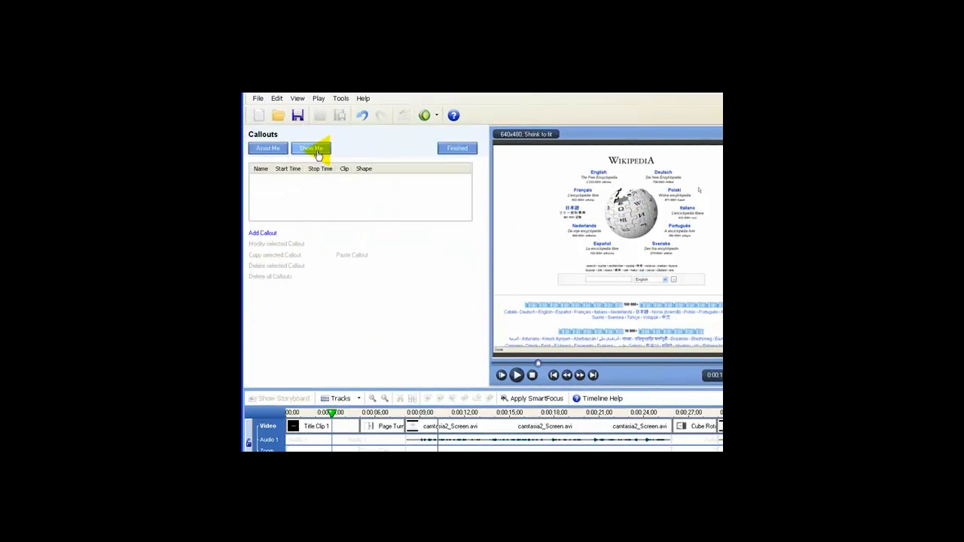
click(263, 234)
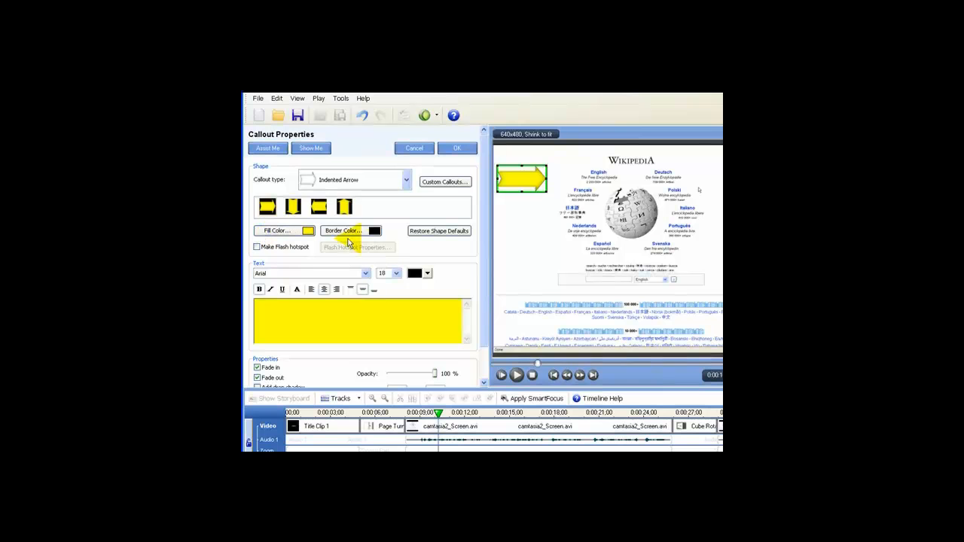
drag(525, 180, 511, 269)
drag(562, 234, 561, 214)
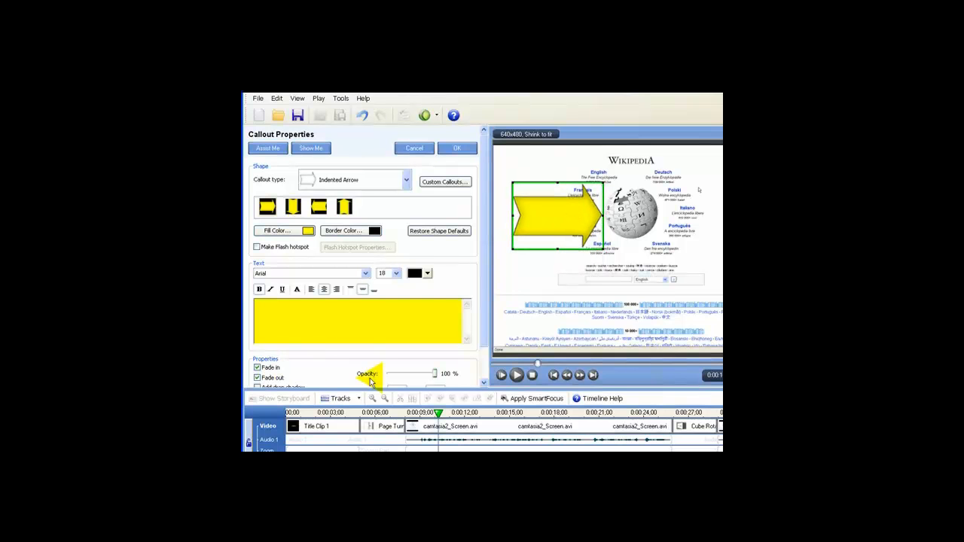
Try the drop shadow and 3D edge effects on the arrow callout.
drag(485, 316, 436, 340)
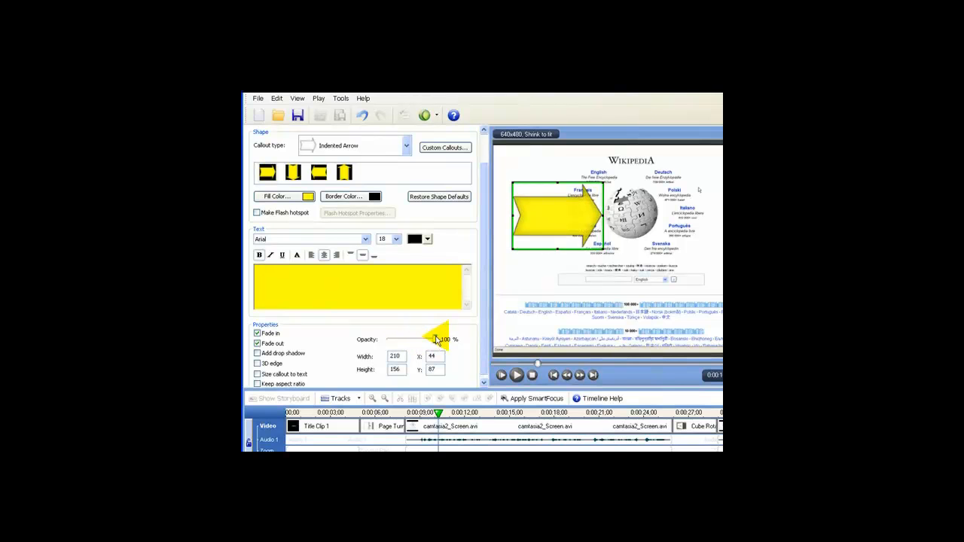
click(256, 353)
click(257, 353)
click(257, 364)
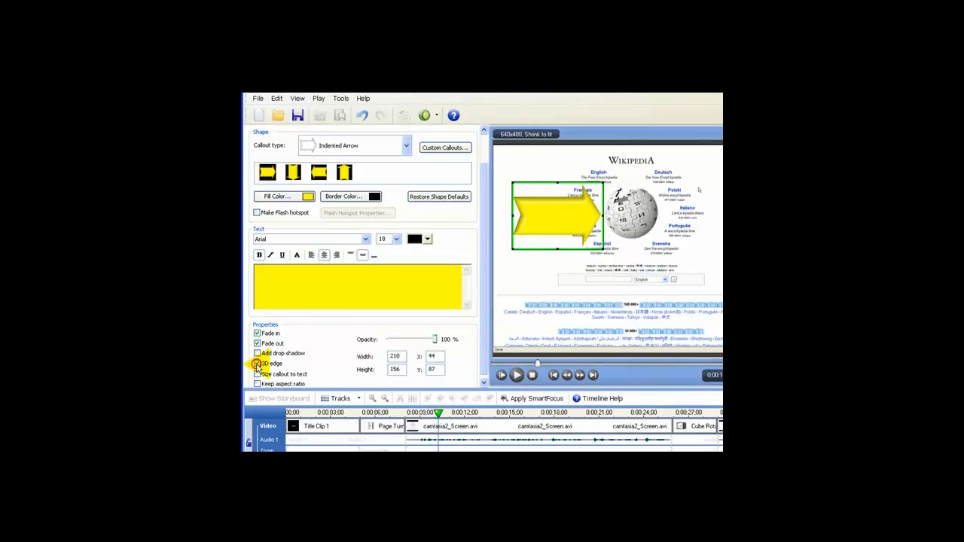
click(257, 364)
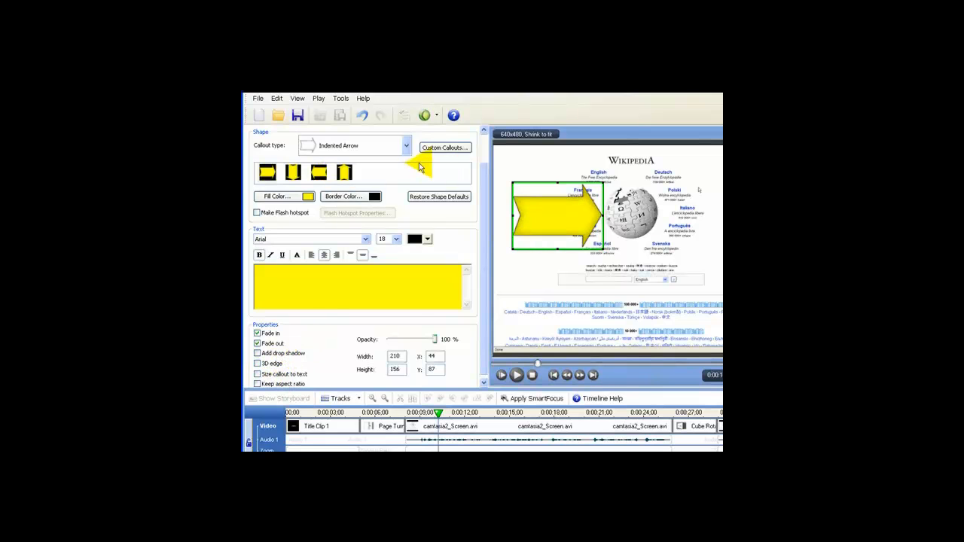
Try the 2-Sided Arrow callout type, return to Indented Arrow and look through the other callout types.
click(407, 147)
drag(407, 220, 407, 174)
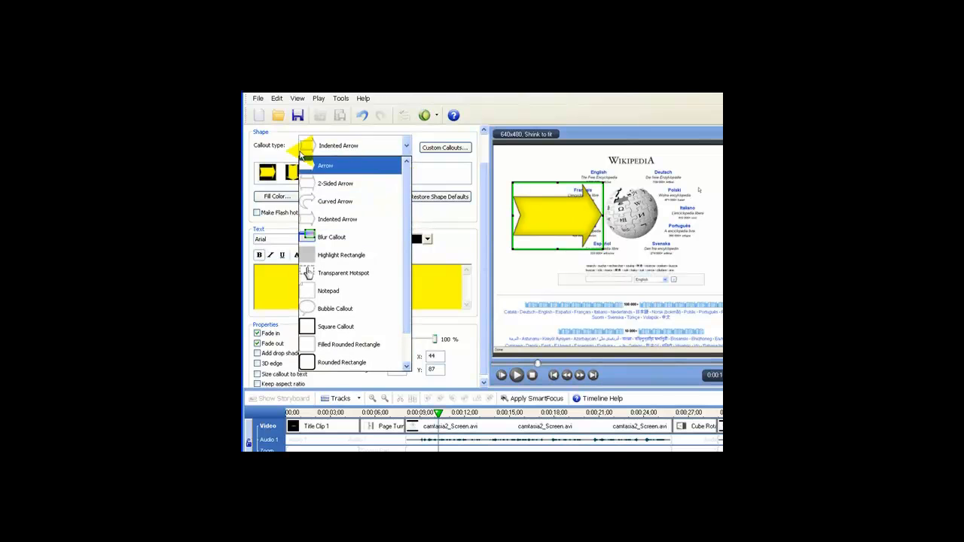
click(354, 184)
click(403, 145)
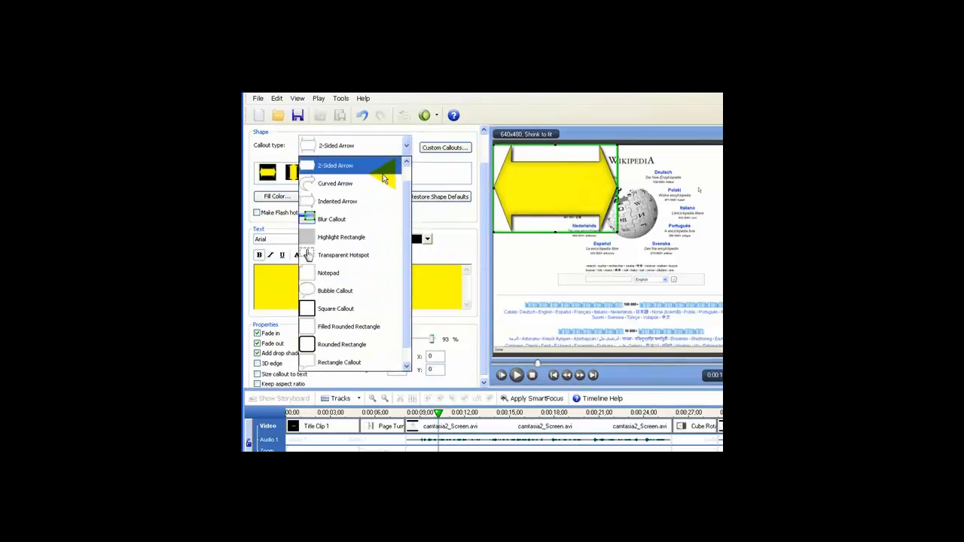
click(369, 201)
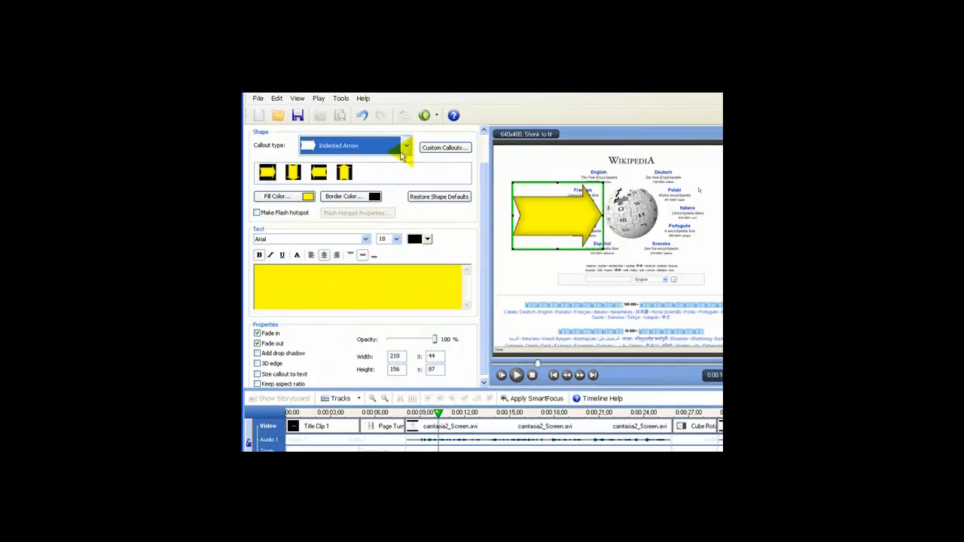
click(405, 147)
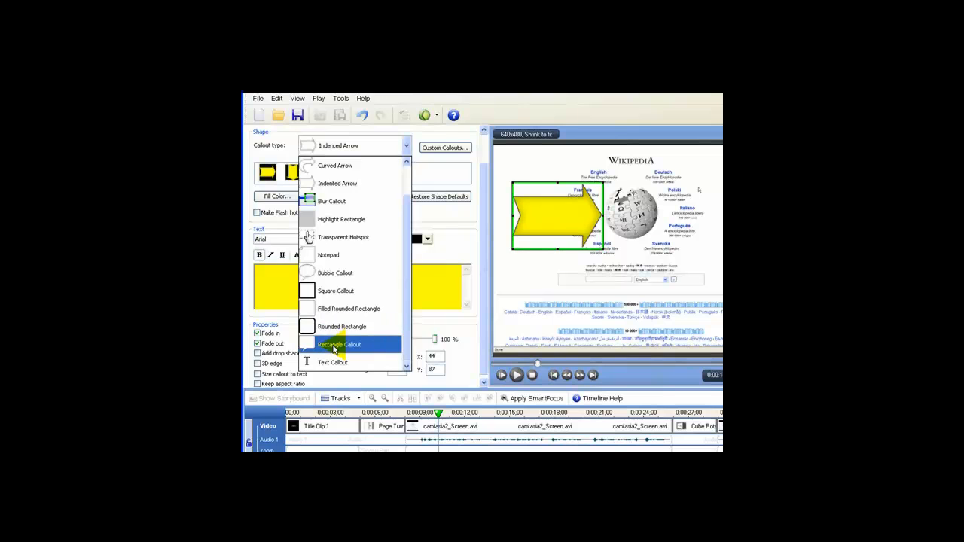
click(437, 154)
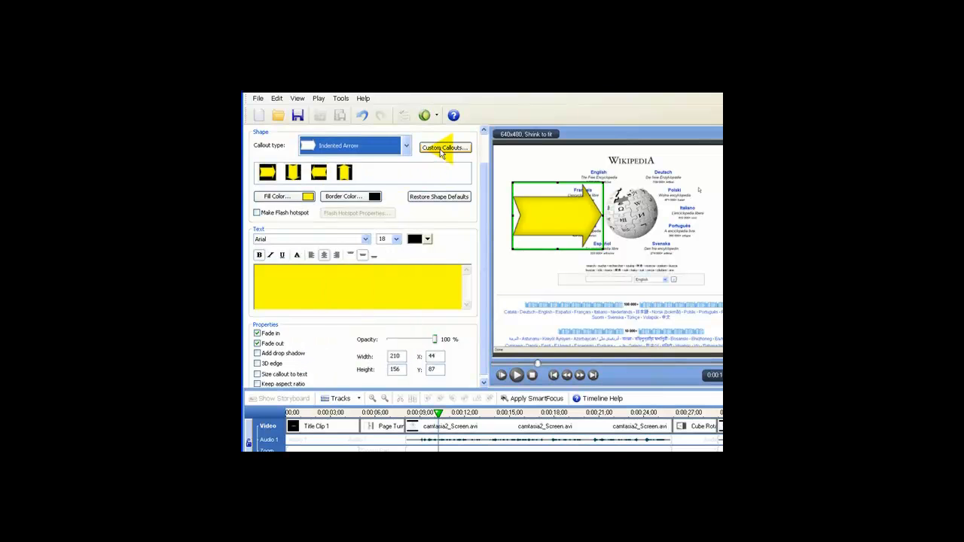
click(430, 175)
Confirm the arrow callout and shift it earlier on the timeline to start at about 0:00:09, previewing from before it.
drag(484, 209, 483, 179)
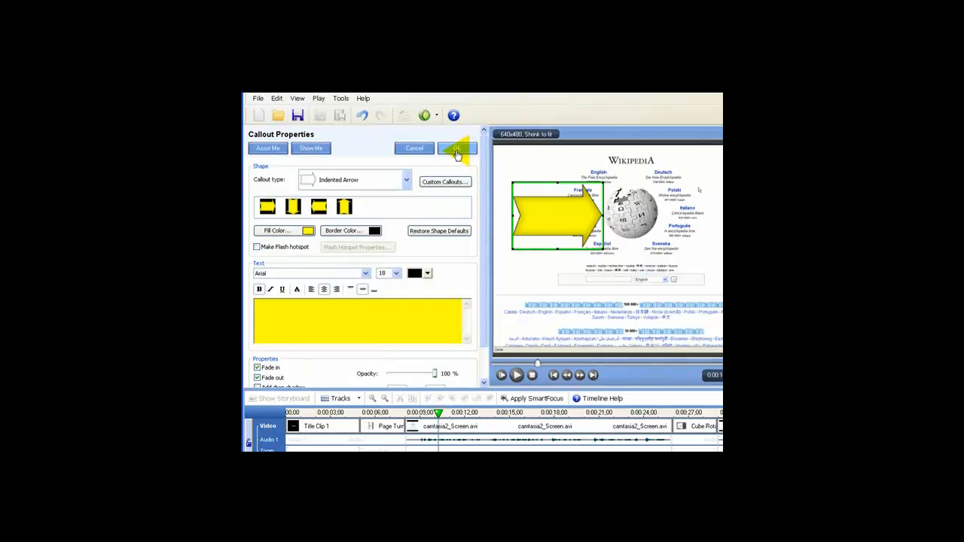
click(457, 152)
click(456, 149)
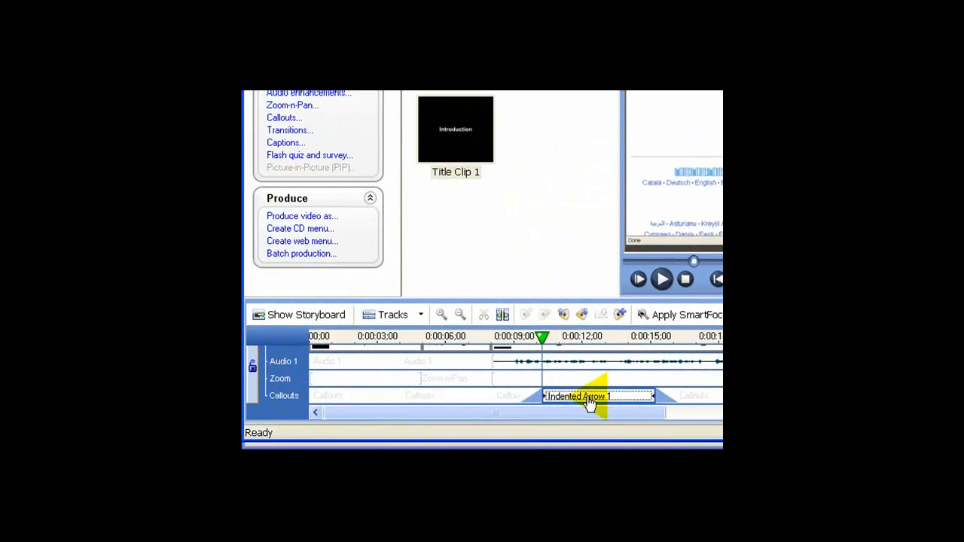
drag(589, 401, 565, 381)
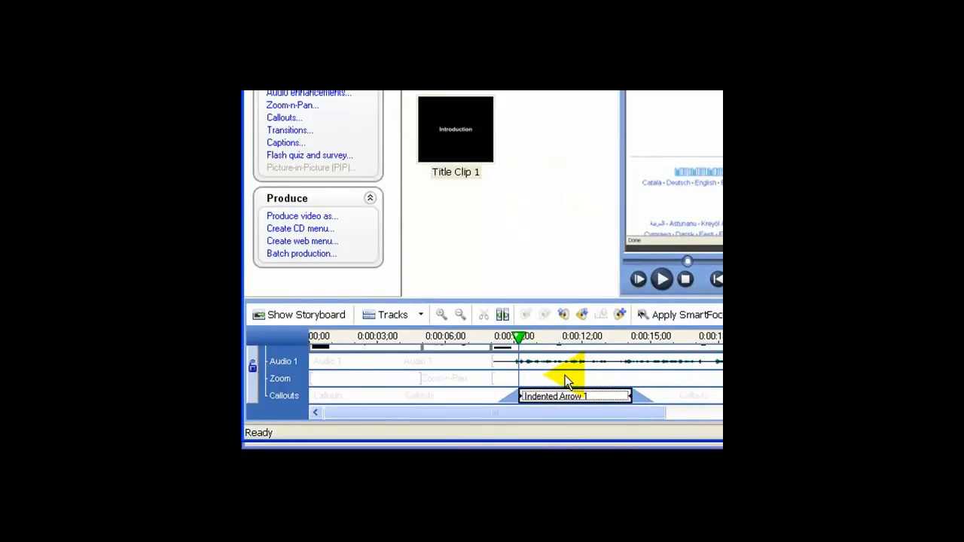
drag(687, 261, 653, 265)
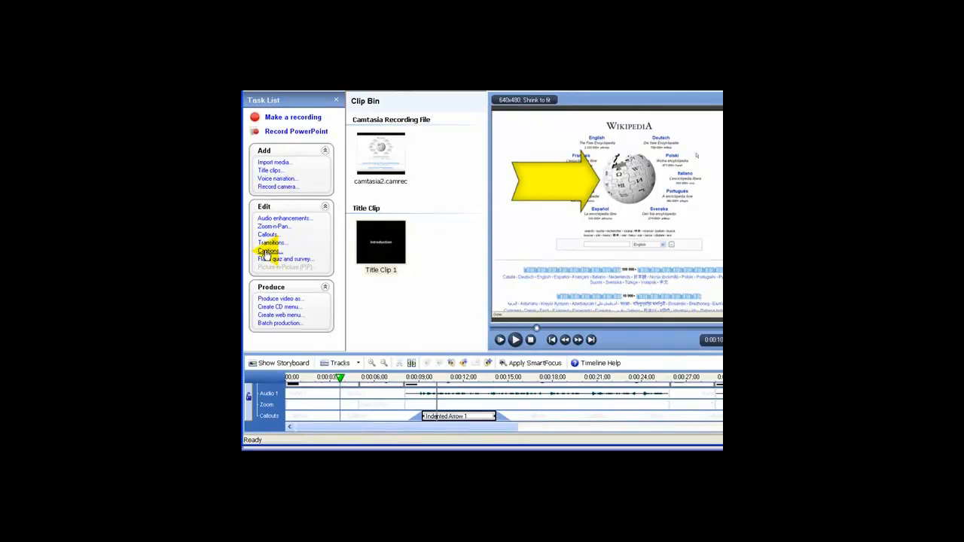
Open the captions editor for the project and dismiss its introductory tip.
click(265, 253)
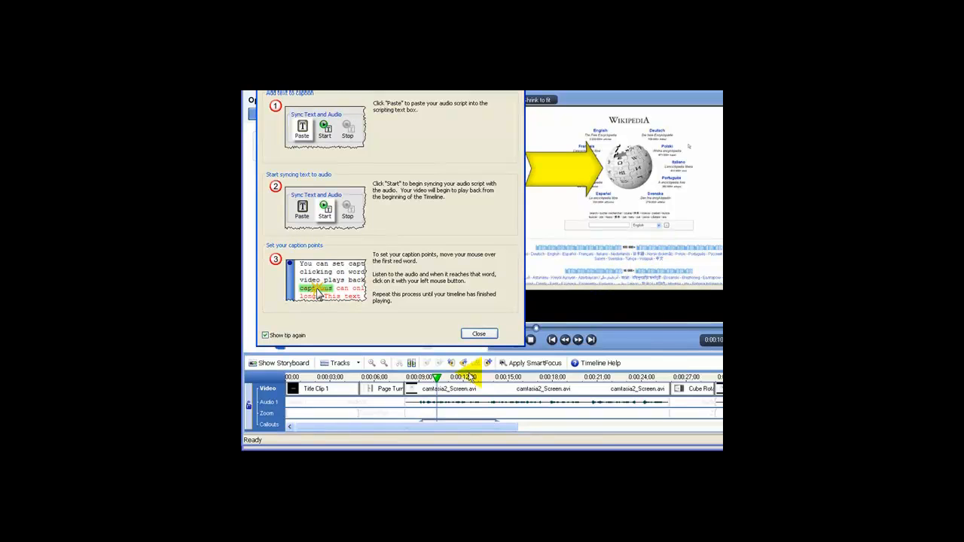
click(480, 336)
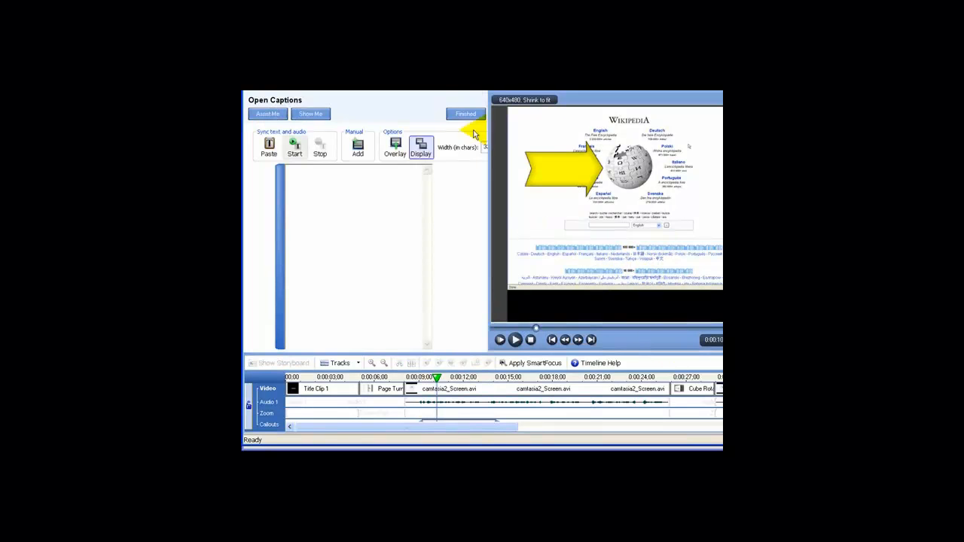
Close the captions editor and apply audio enhancements that even out volume levels and remove automatically detected background noise.
click(466, 114)
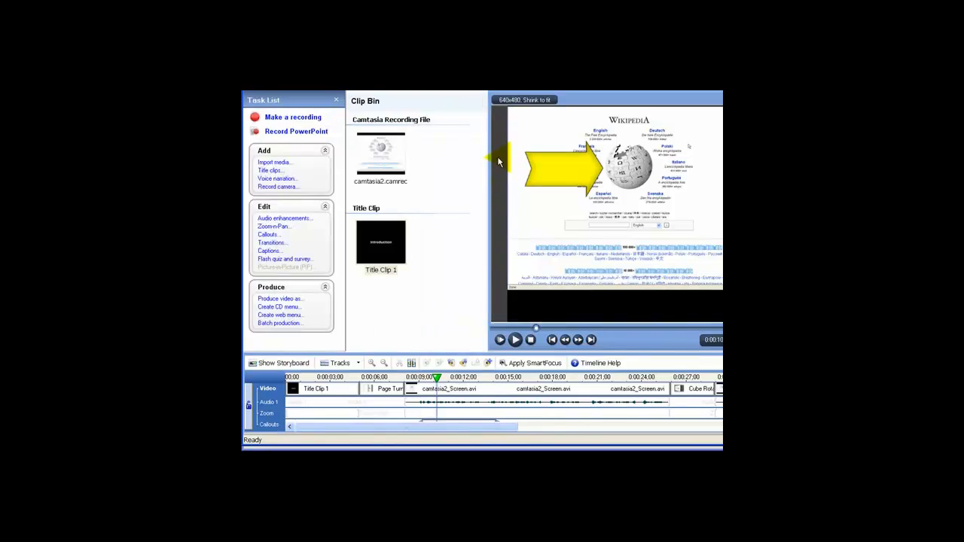
click(281, 217)
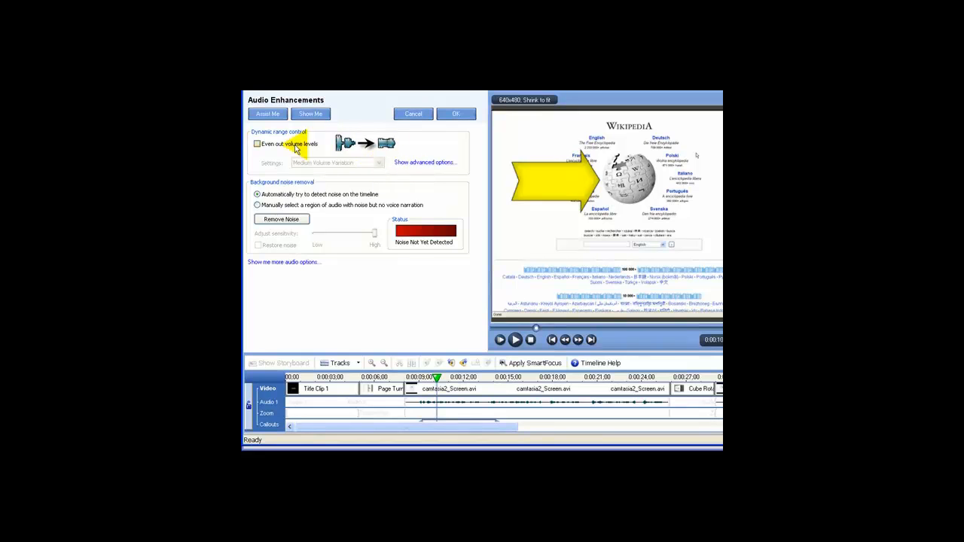
click(257, 144)
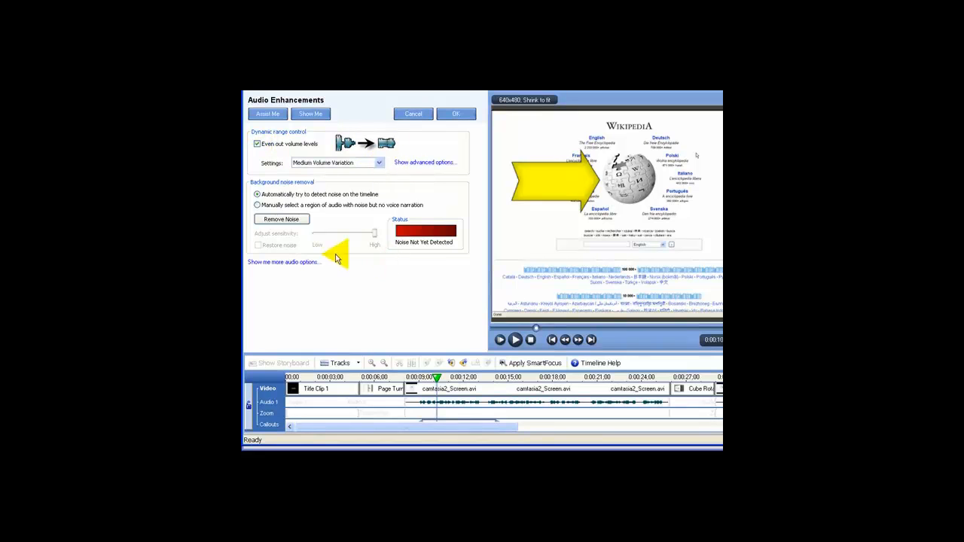
click(280, 220)
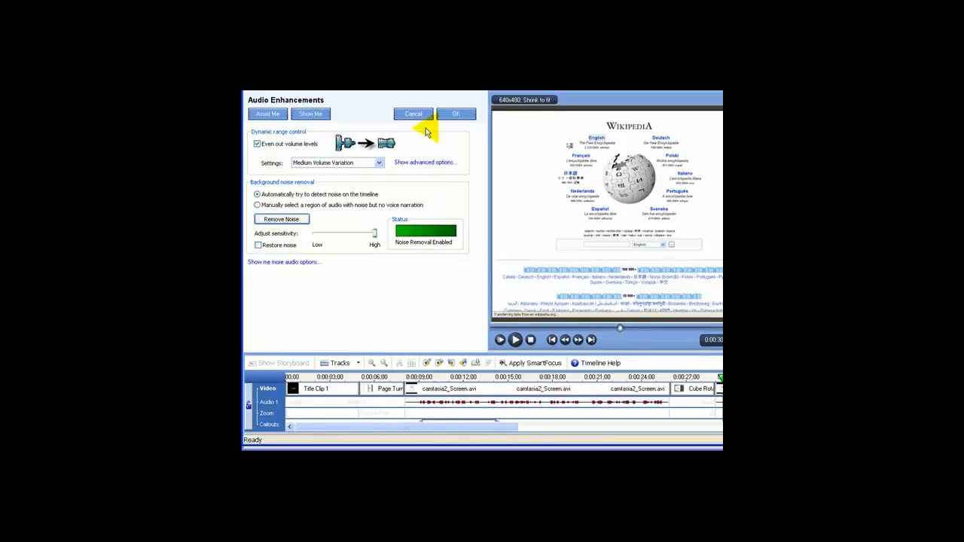
click(455, 113)
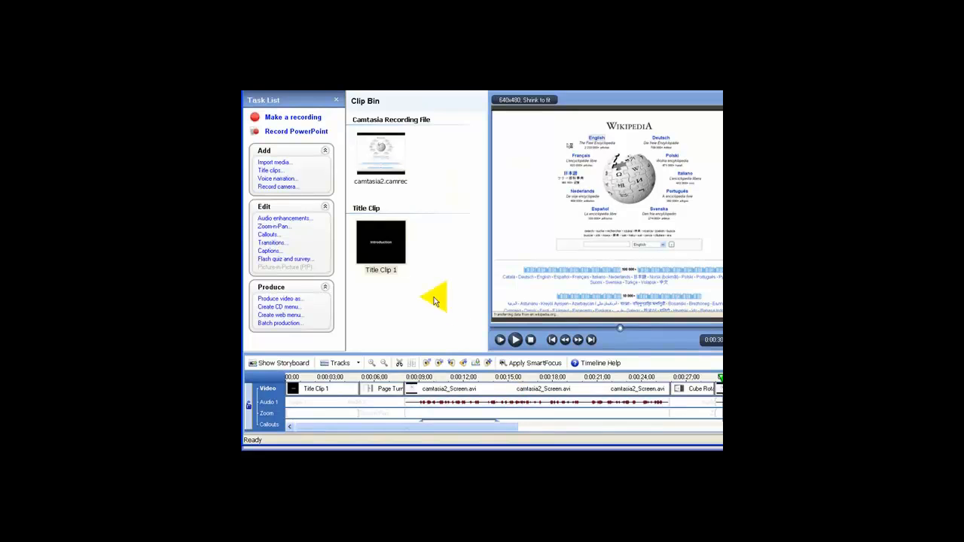
drag(421, 431, 397, 427)
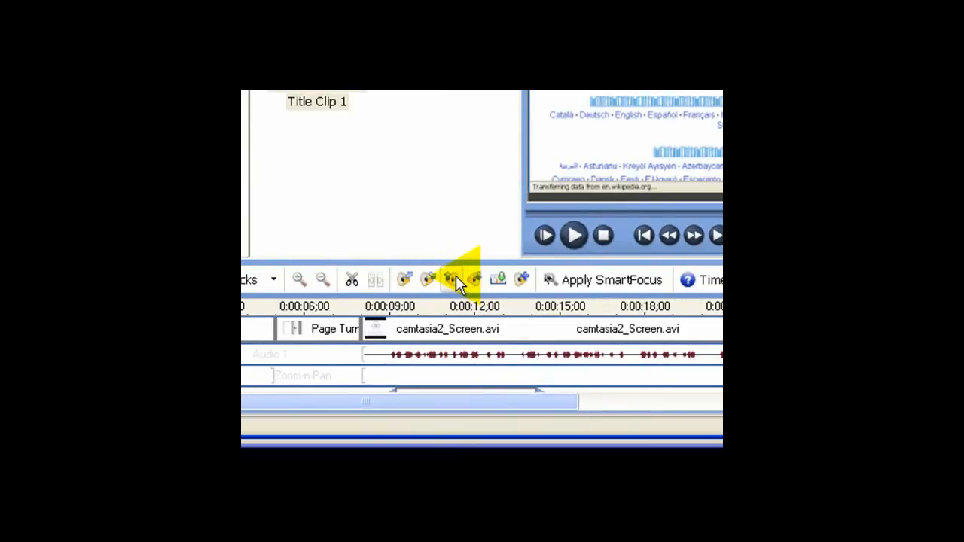
drag(420, 395, 349, 427)
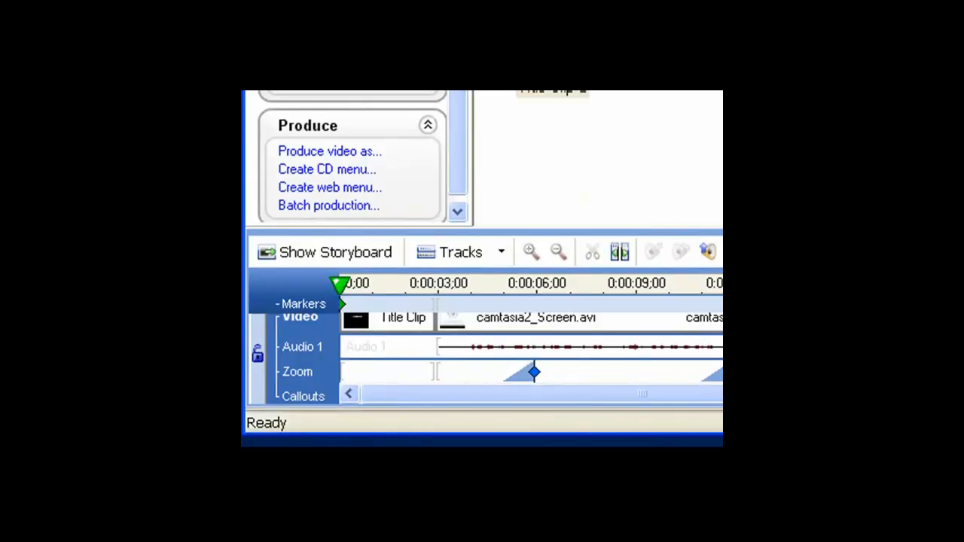
Start producing the video, try the recommended and custom production settings, and return to the production presets.
click(332, 152)
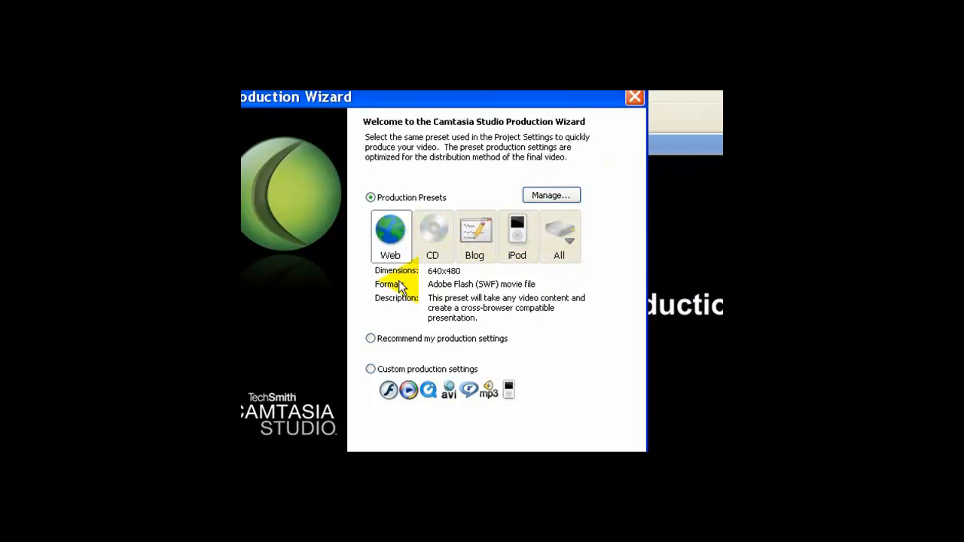
click(372, 339)
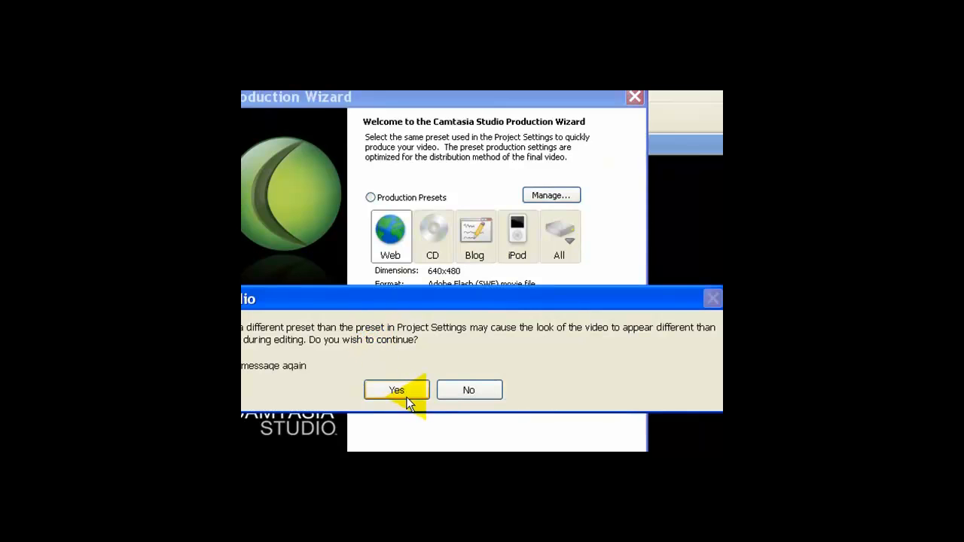
click(406, 393)
click(370, 369)
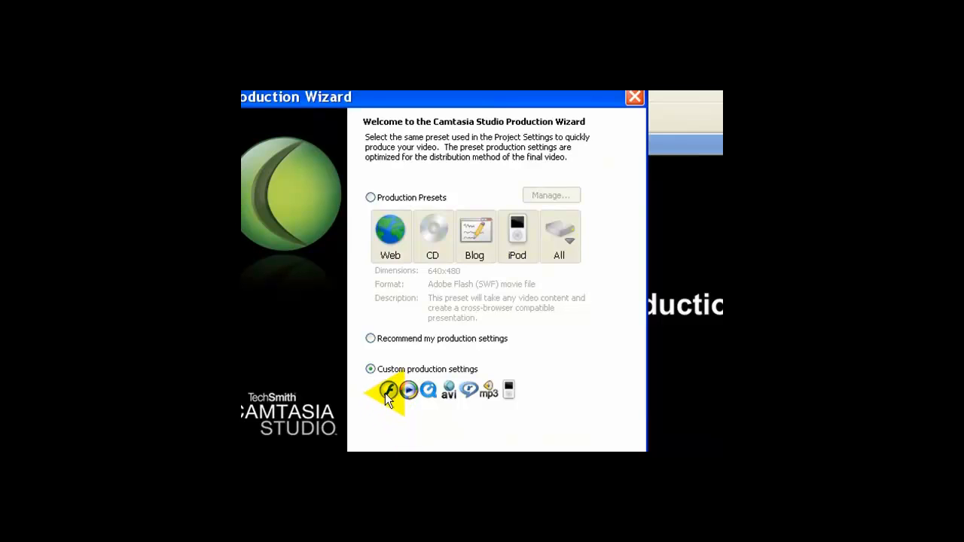
click(370, 197)
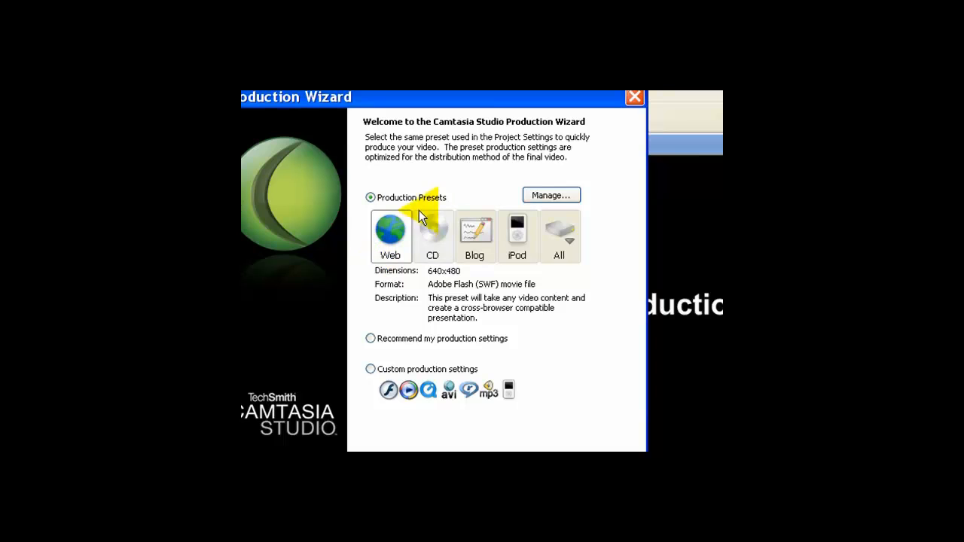
Examine the dimensions and formats of the CD, Web, Blog and iPod presets and the full list of presets.
drag(507, 99, 481, 102)
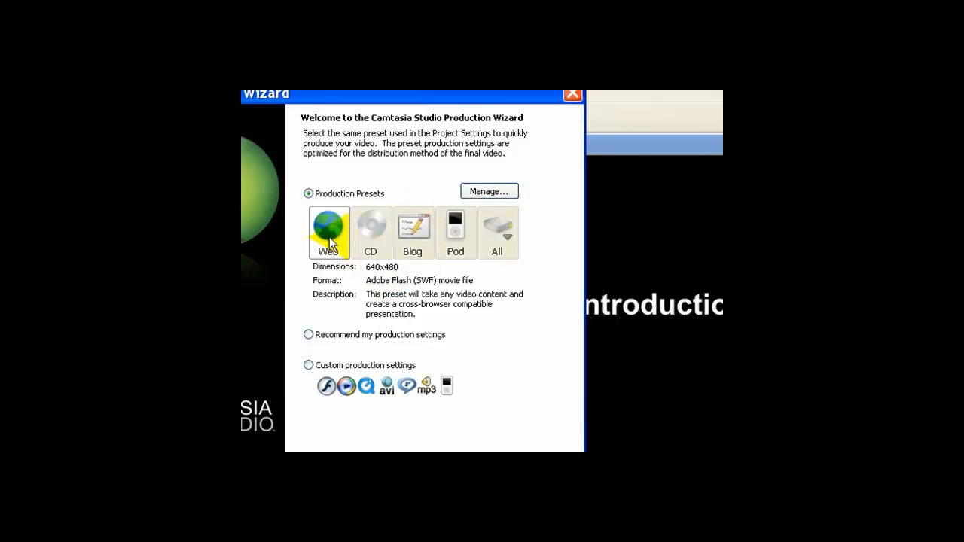
click(372, 244)
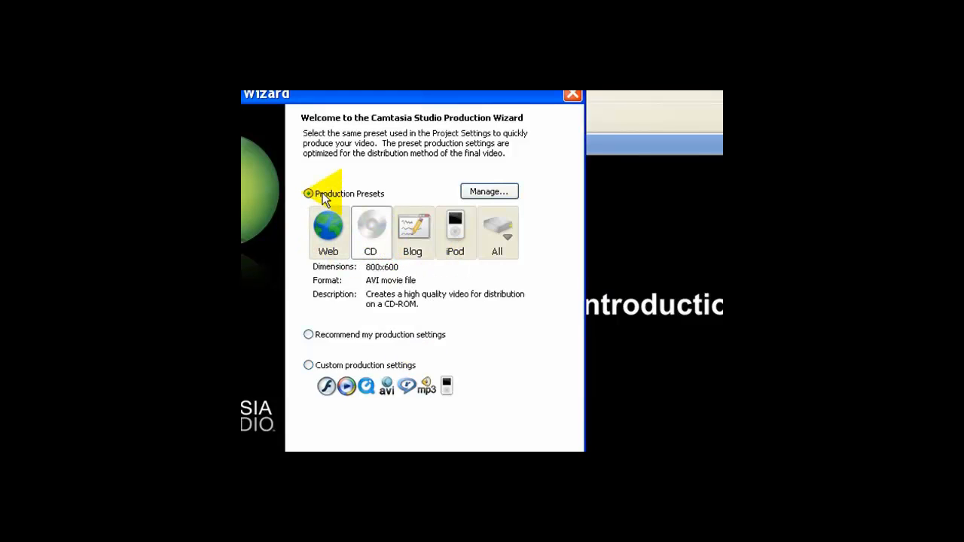
click(324, 225)
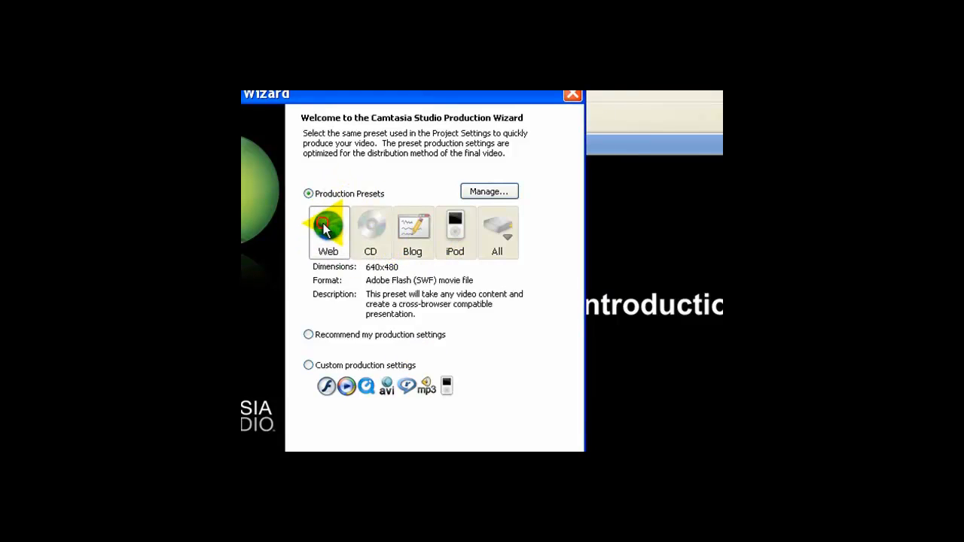
click(372, 235)
click(407, 243)
click(454, 240)
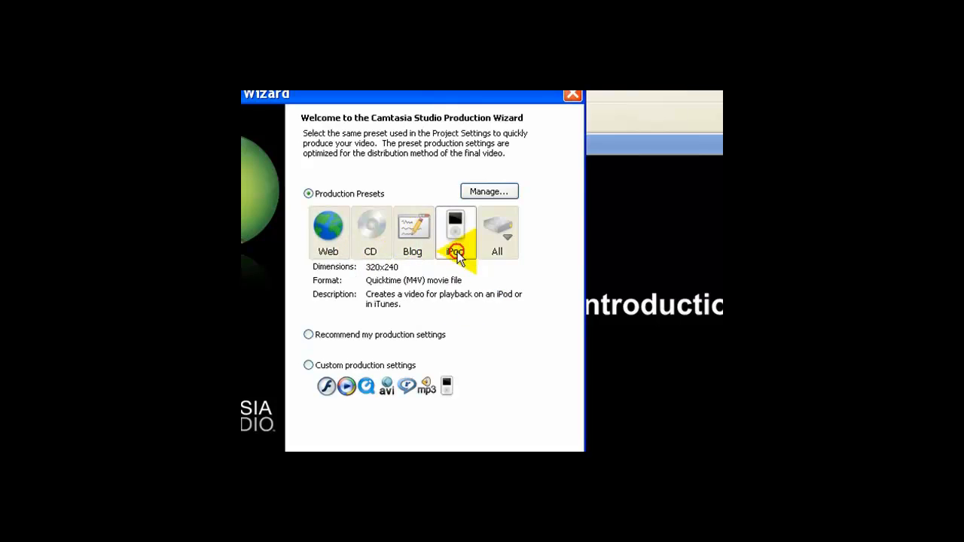
click(507, 239)
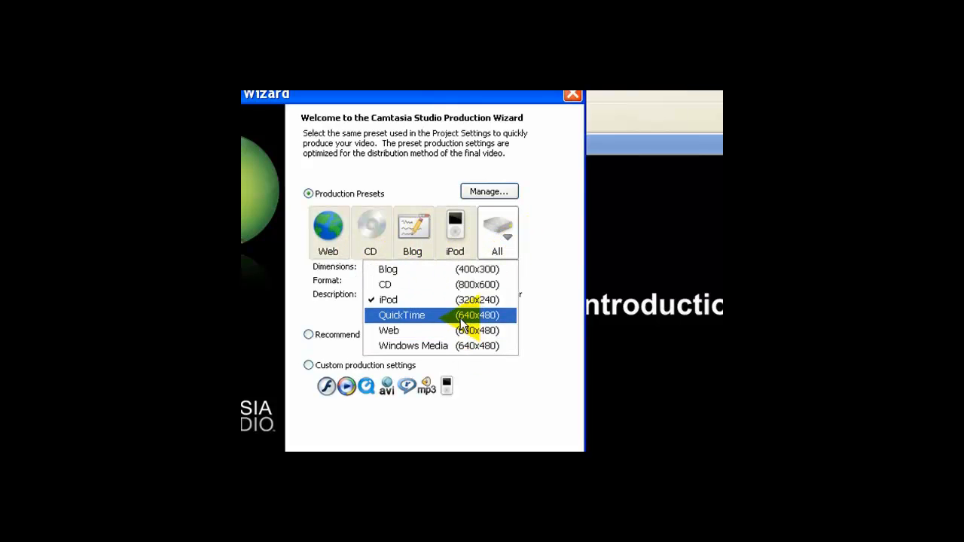
click(513, 256)
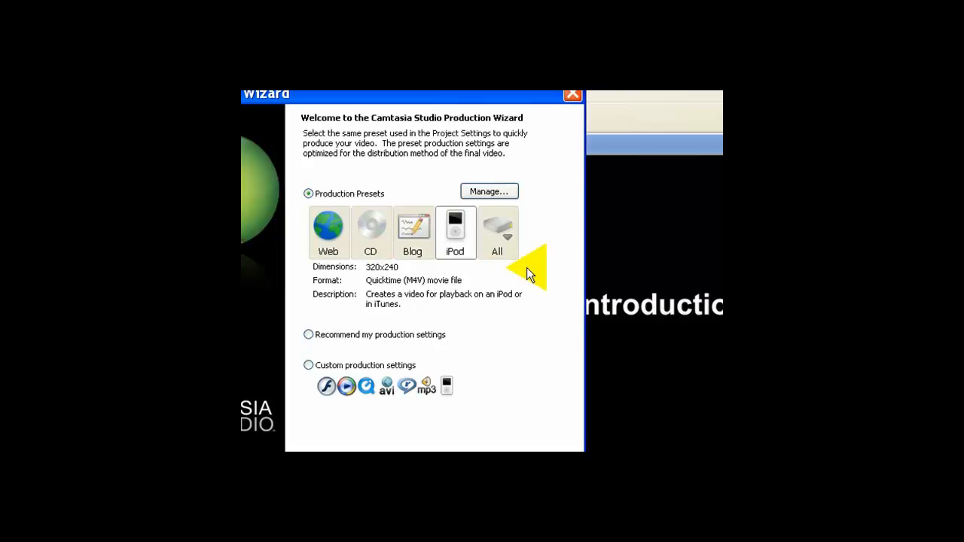
Look at the recommended and custom settings options again and compare the iPod, Blog, CD and Web presets.
click(309, 336)
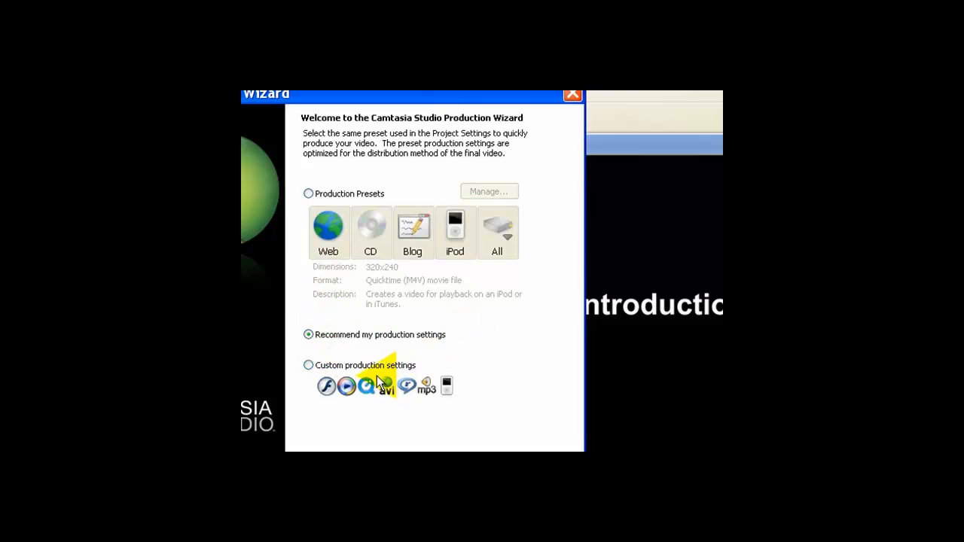
click(308, 366)
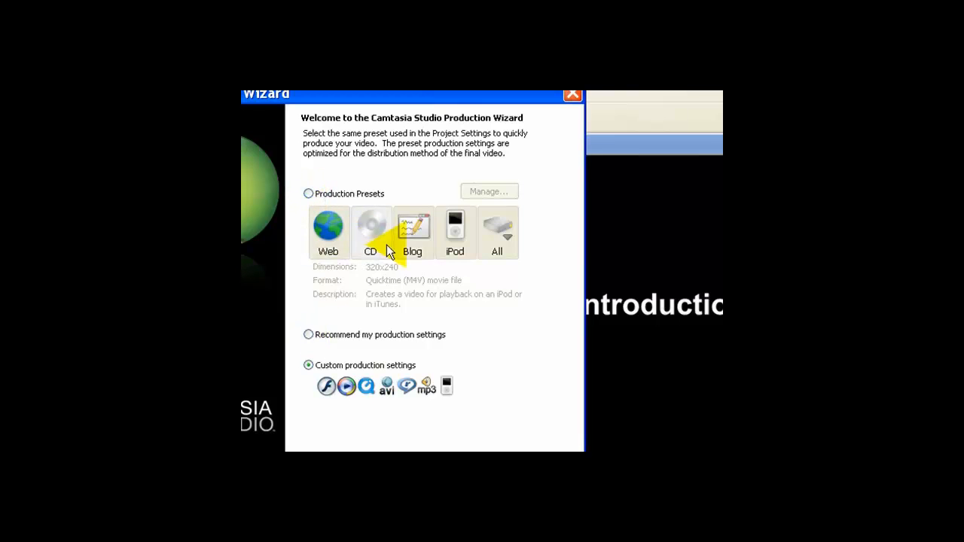
click(307, 193)
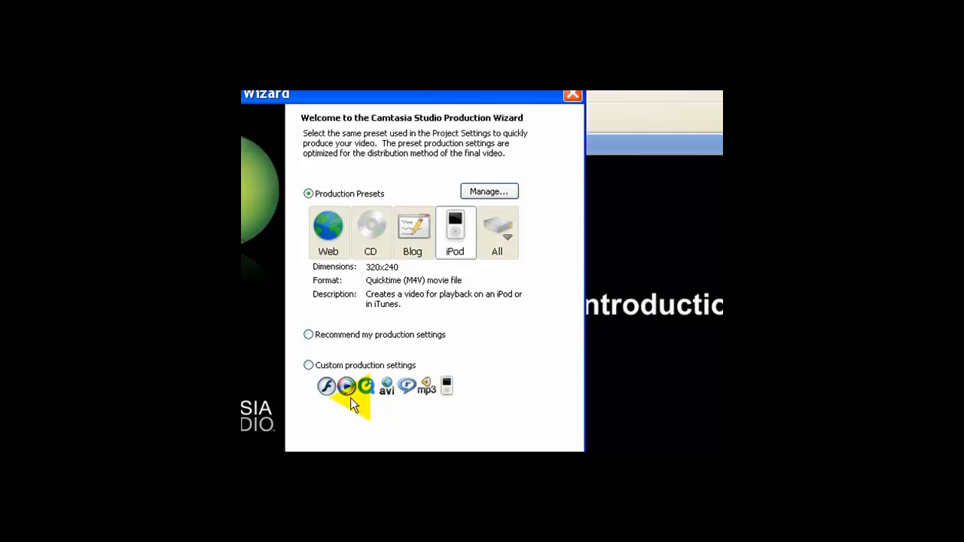
click(309, 194)
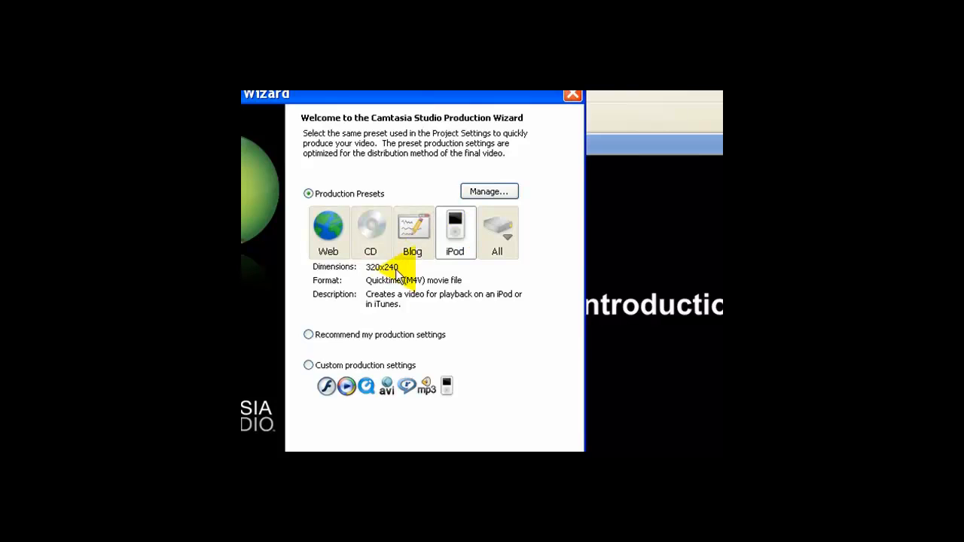
click(414, 239)
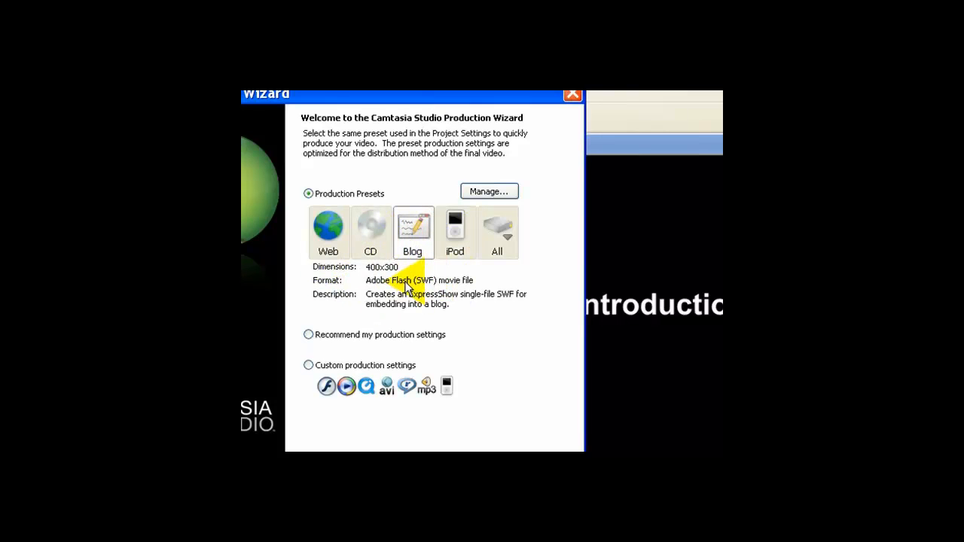
click(374, 231)
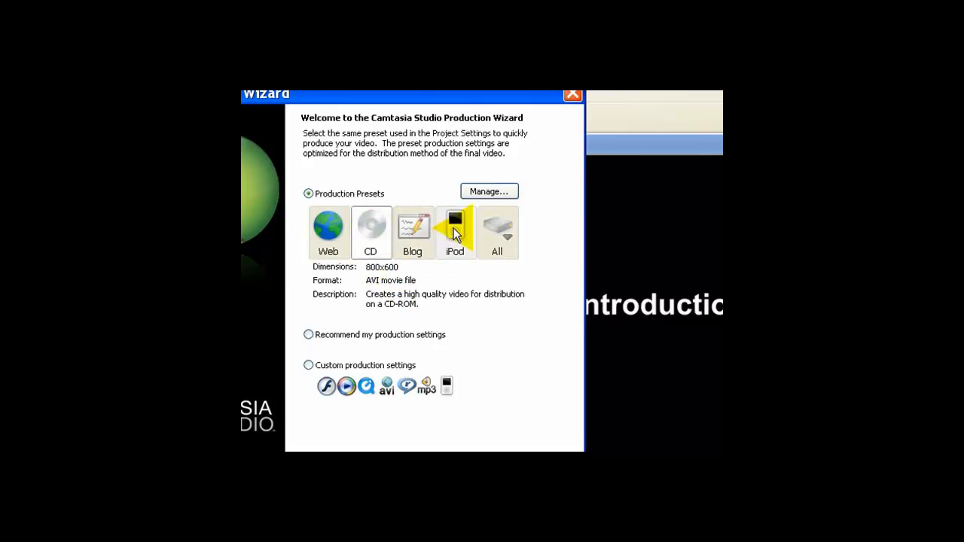
click(459, 252)
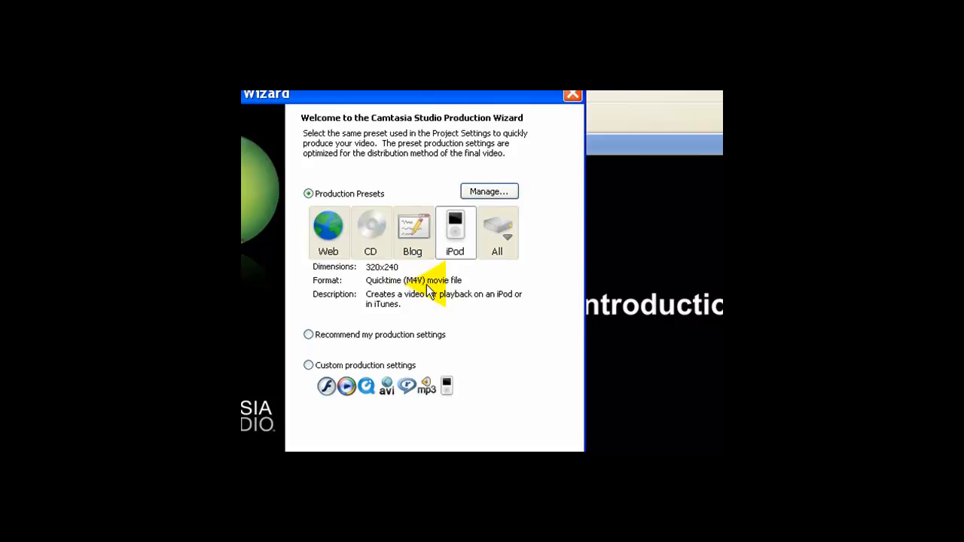
click(326, 226)
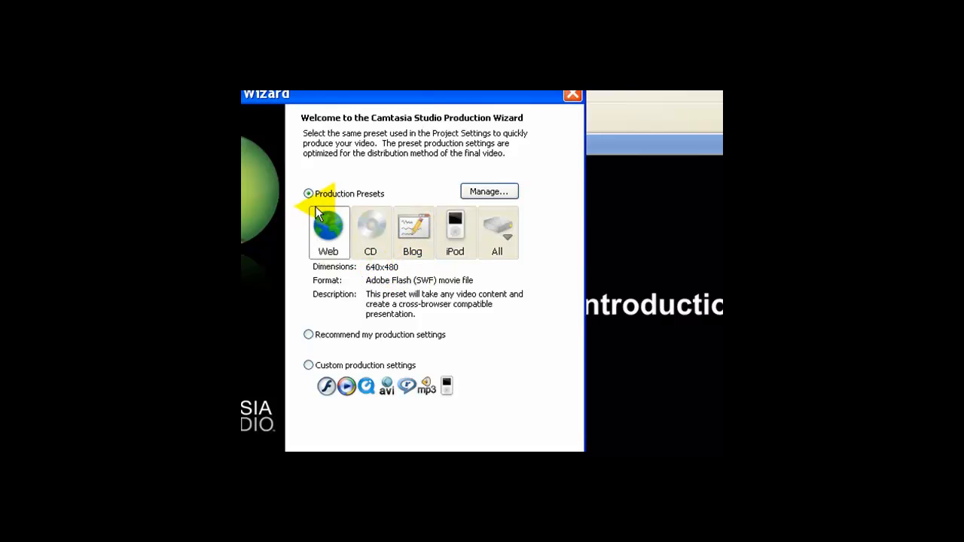
Produce the video with the Blog preset under the production name wikipedia.
click(411, 248)
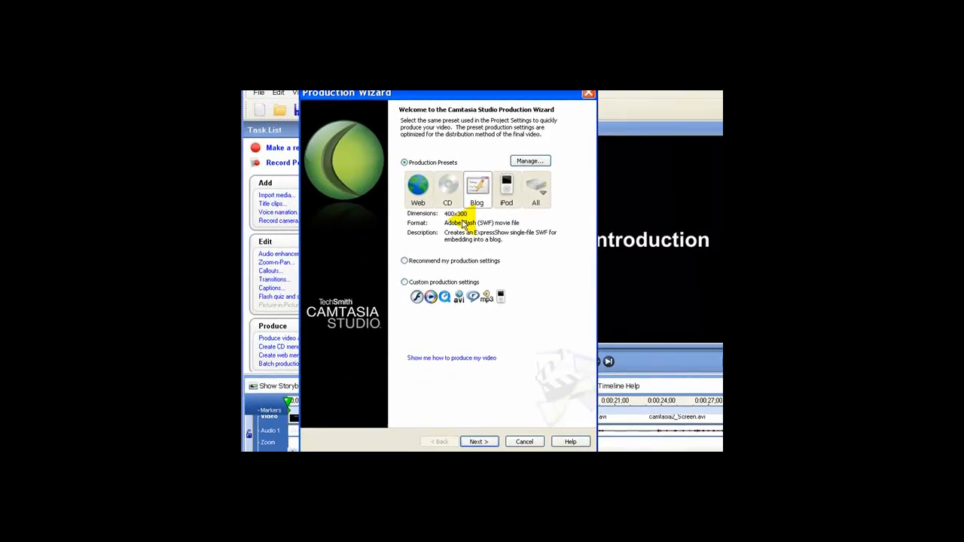
click(480, 442)
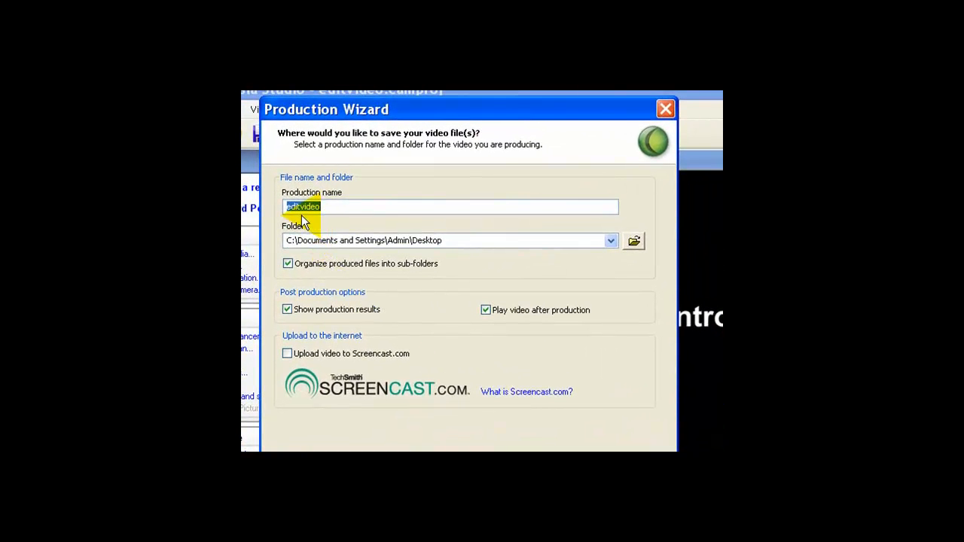
key(BackSpace)
text(wikipedia)
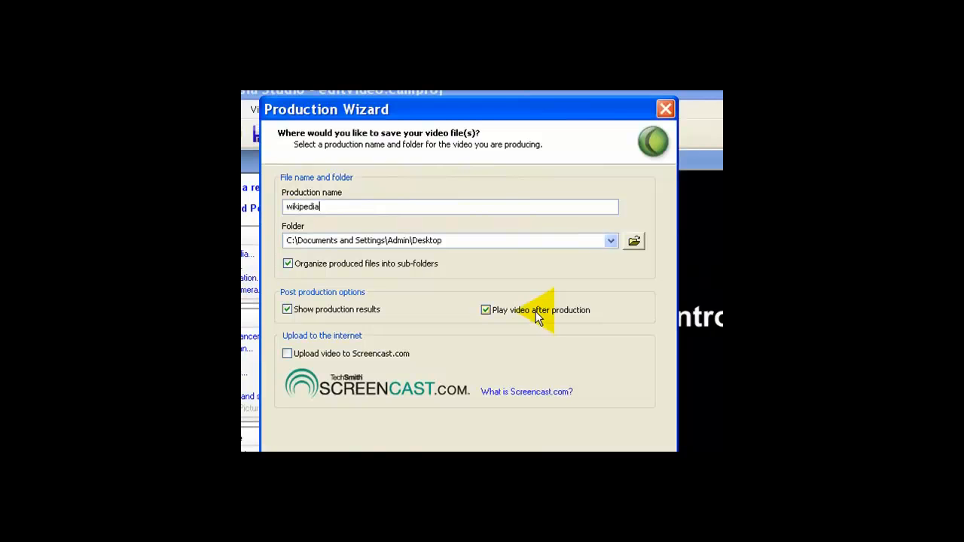
click(516, 467)
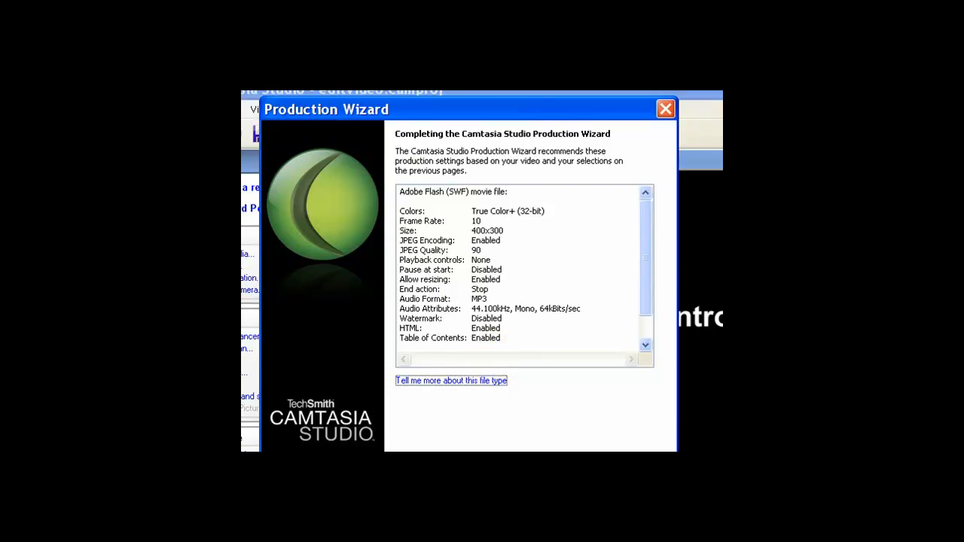
click(515, 471)
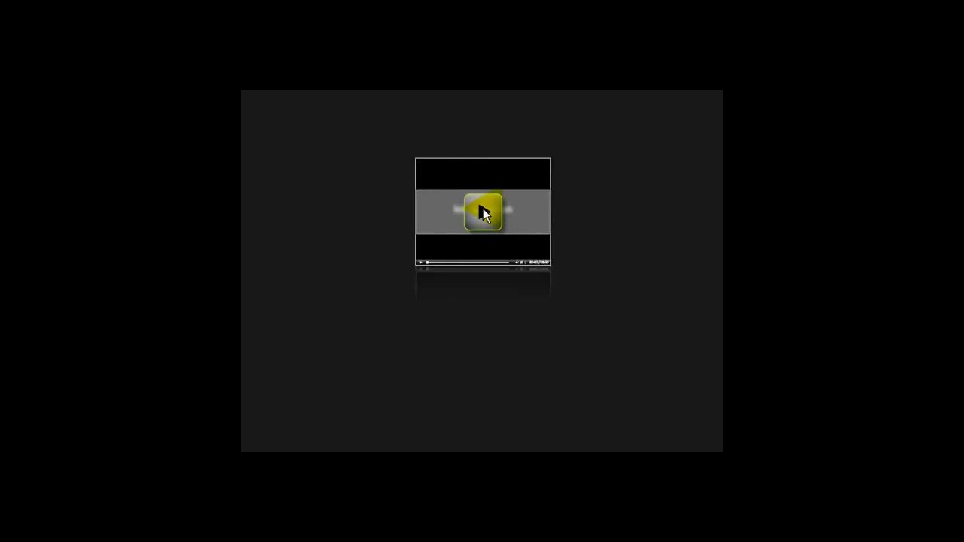
Play part of the produced wikipedia video, pause it and close the production results.
click(482, 210)
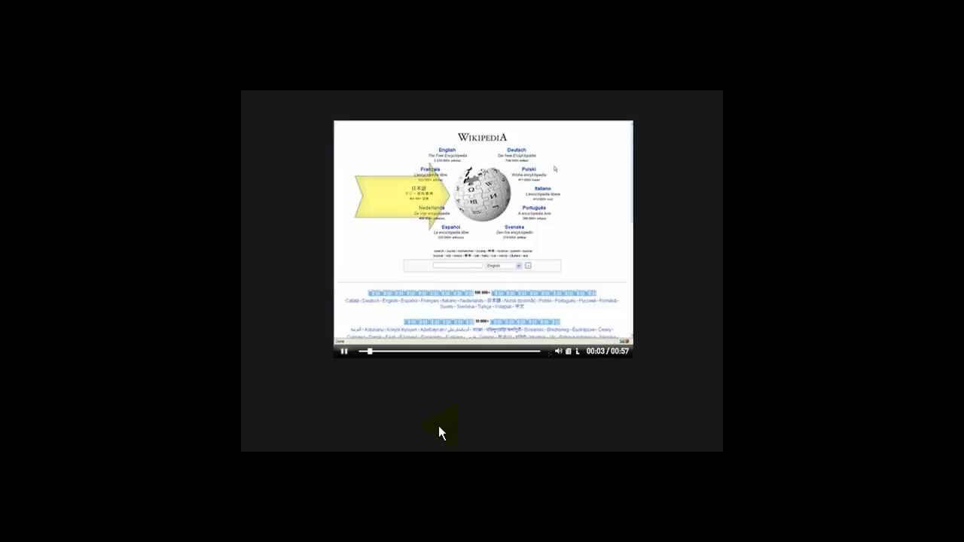
click(345, 352)
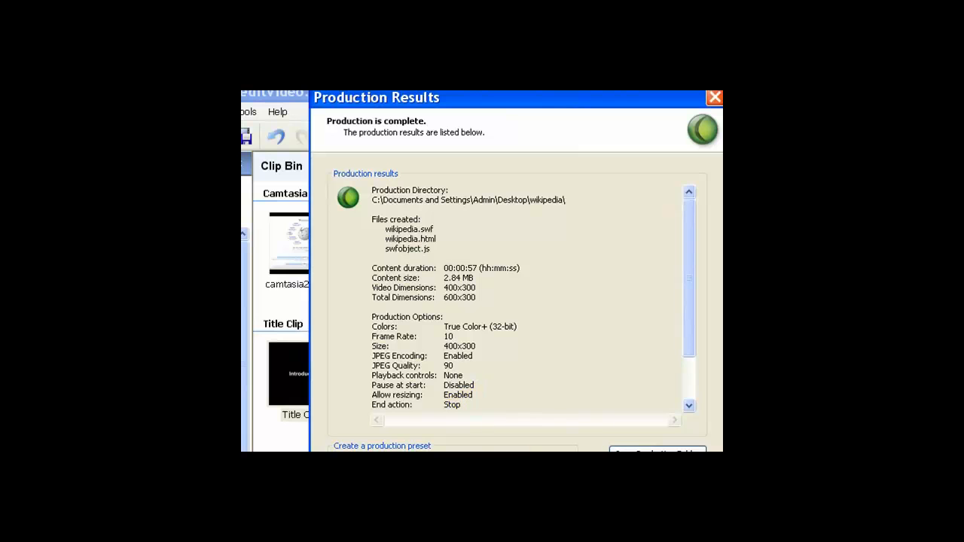
key(Return)
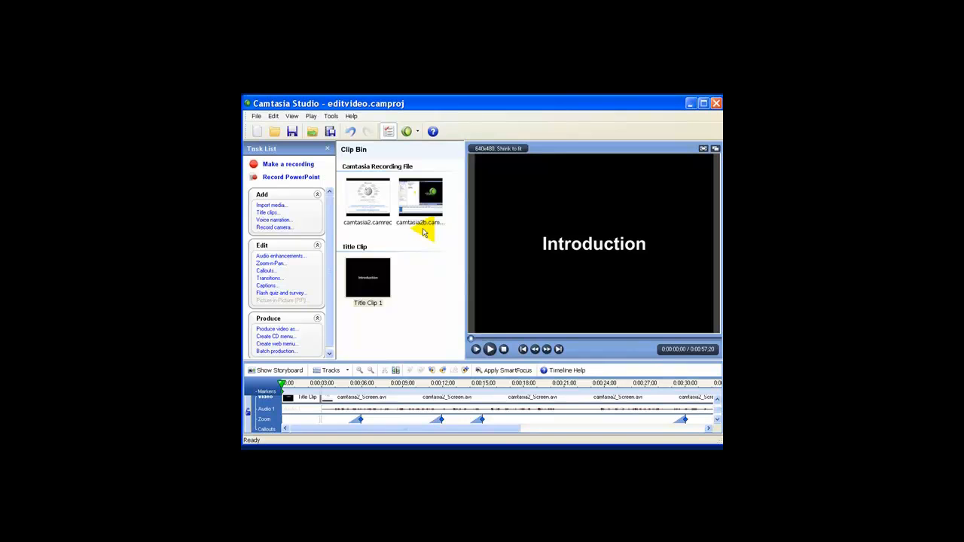
Start producing the video with recommended settings for Web distribution, and mark that its audio includes voice narration.
click(280, 330)
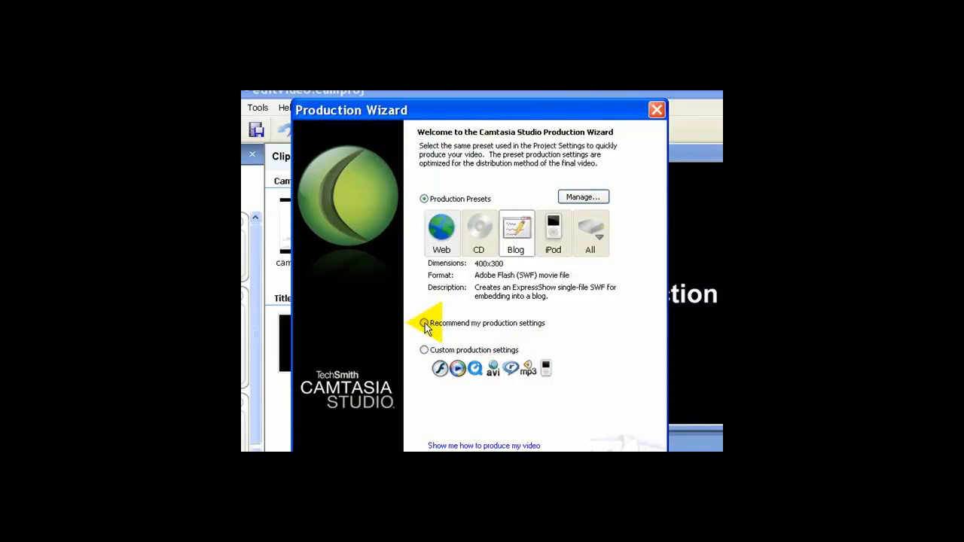
click(424, 323)
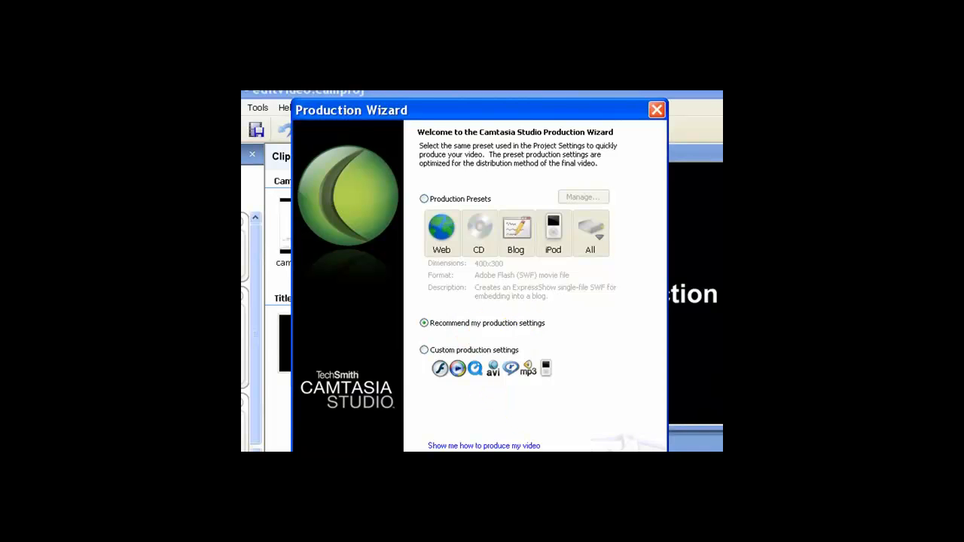
click(528, 477)
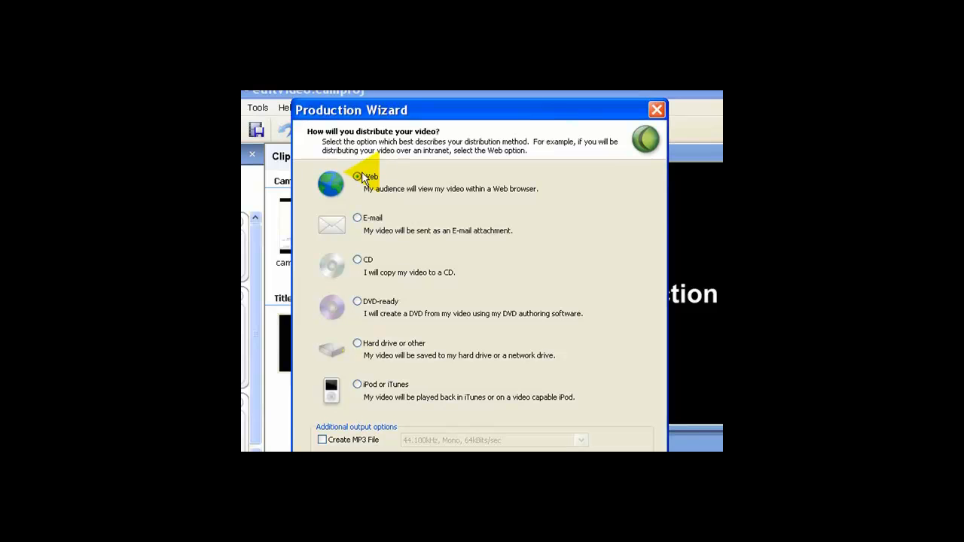
key(Return)
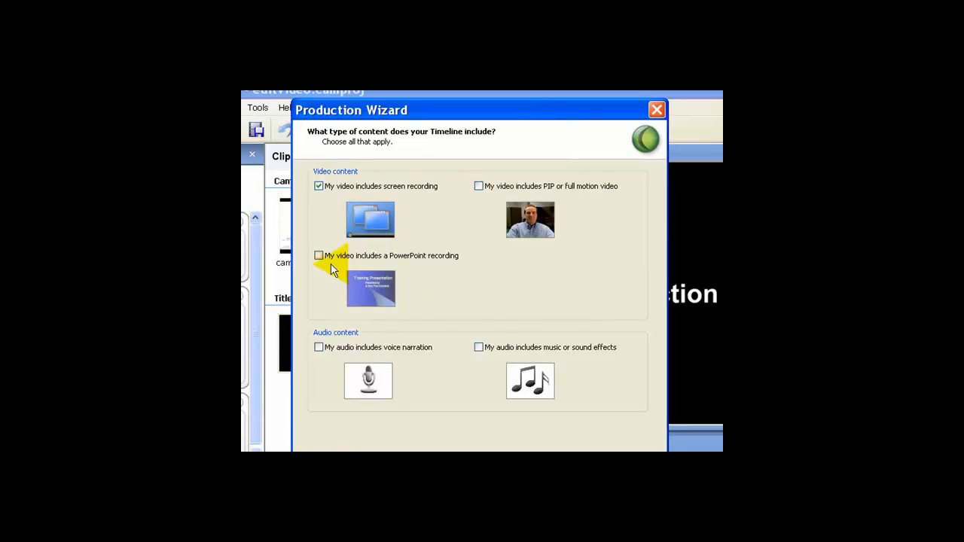
click(318, 348)
click(497, 465)
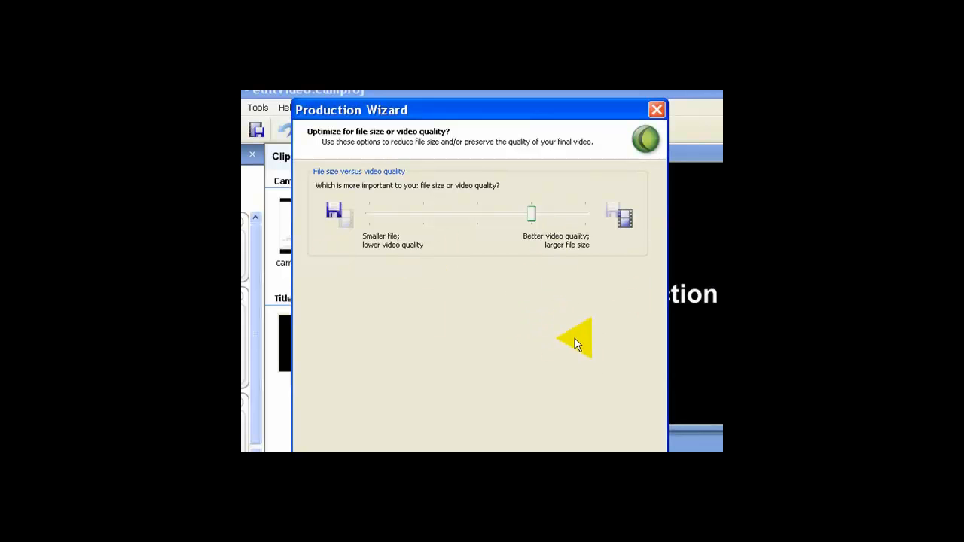
Shift the video optimization one notch towards a smaller file, and keep the audio optimization one notch below the best quality.
drag(532, 211, 474, 224)
key(Return)
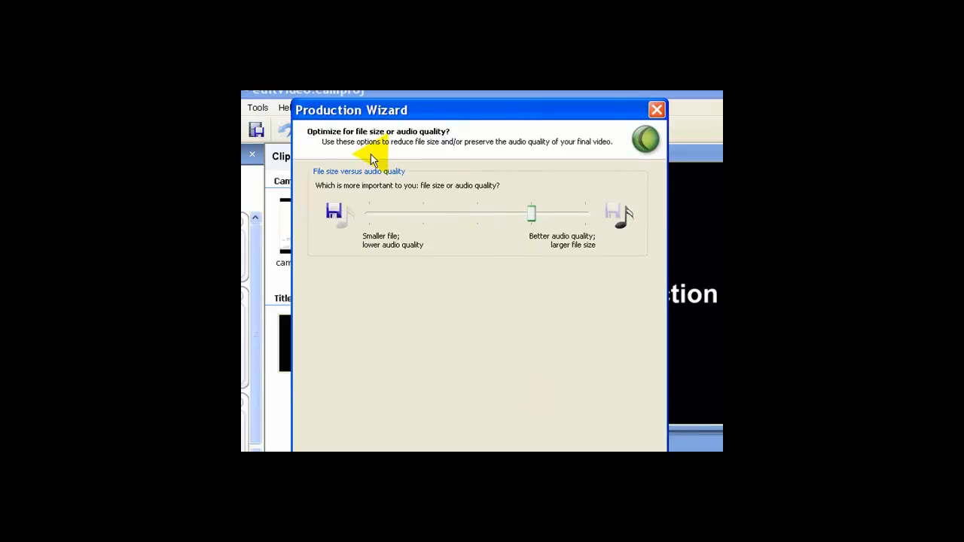
click(555, 216)
drag(585, 217, 531, 216)
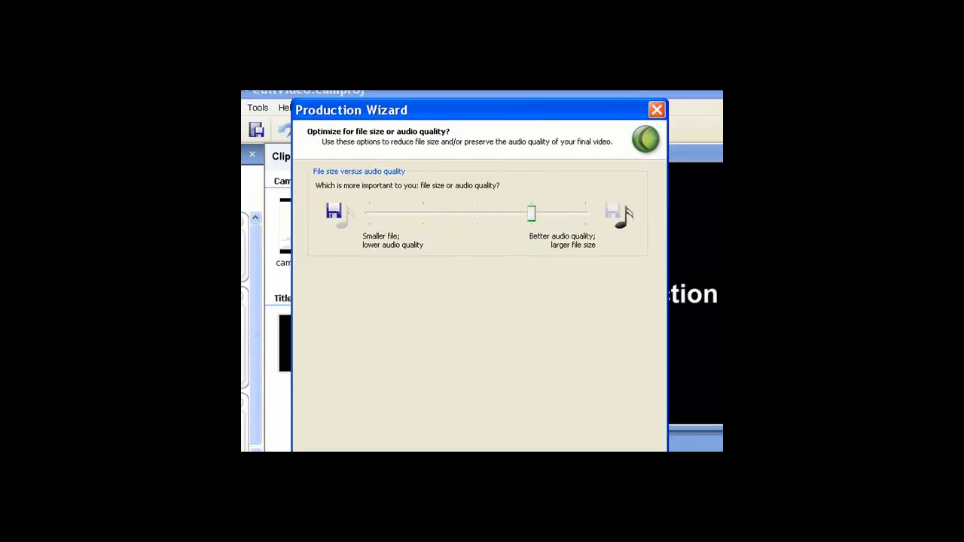
click(518, 474)
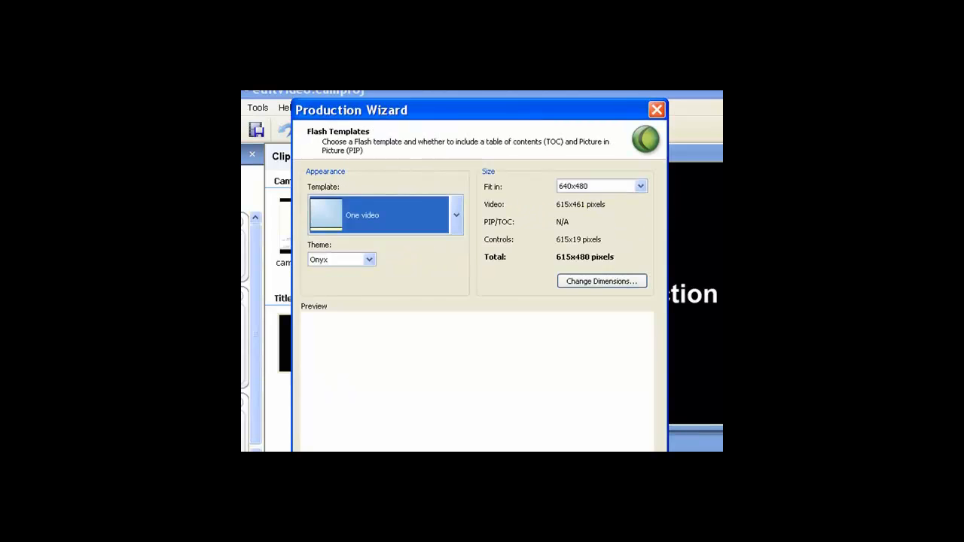
Try the Classic and Matte themes with the One video template, and return to the Onyx theme.
click(456, 216)
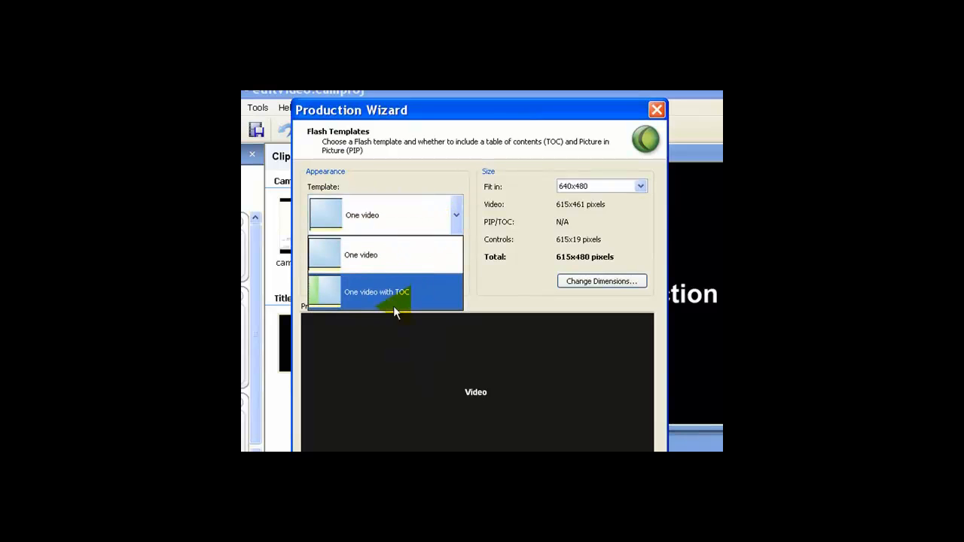
click(397, 256)
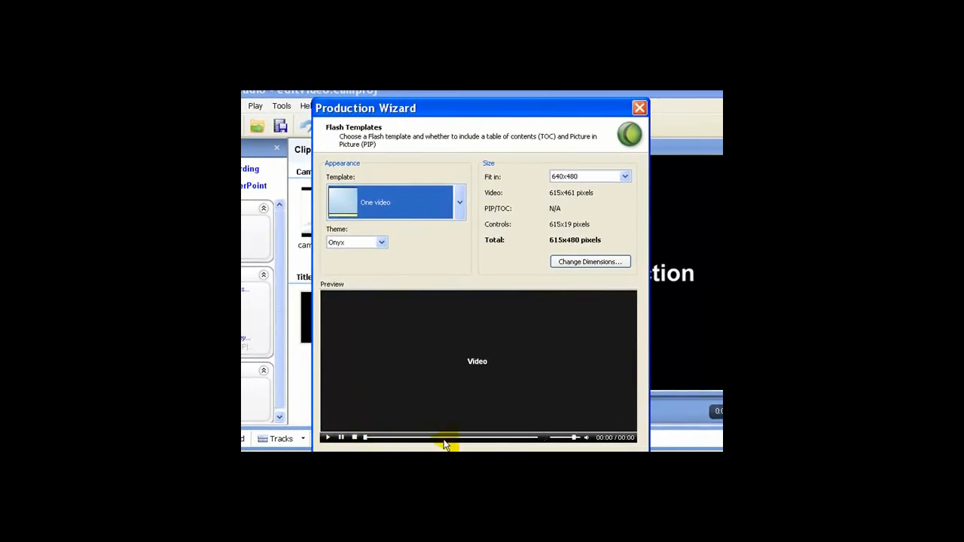
click(383, 246)
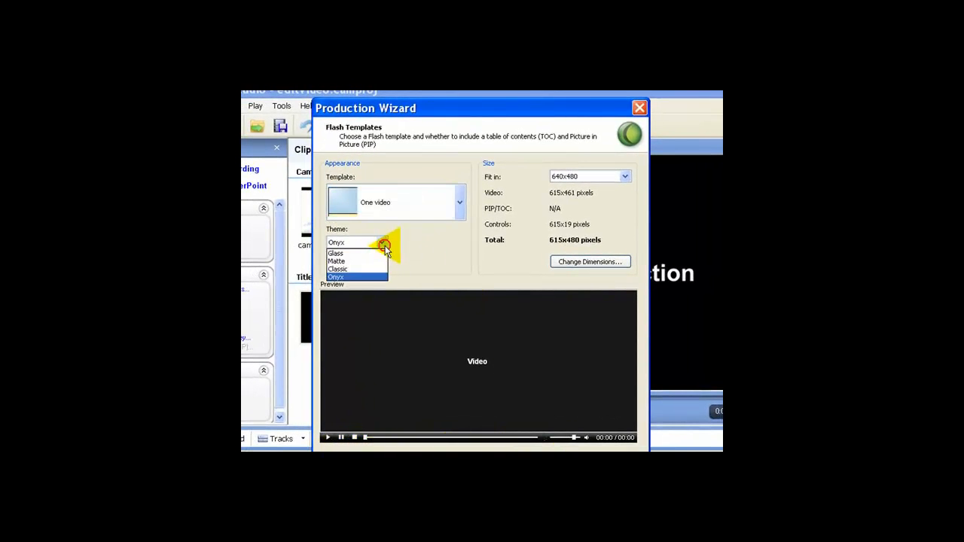
click(370, 273)
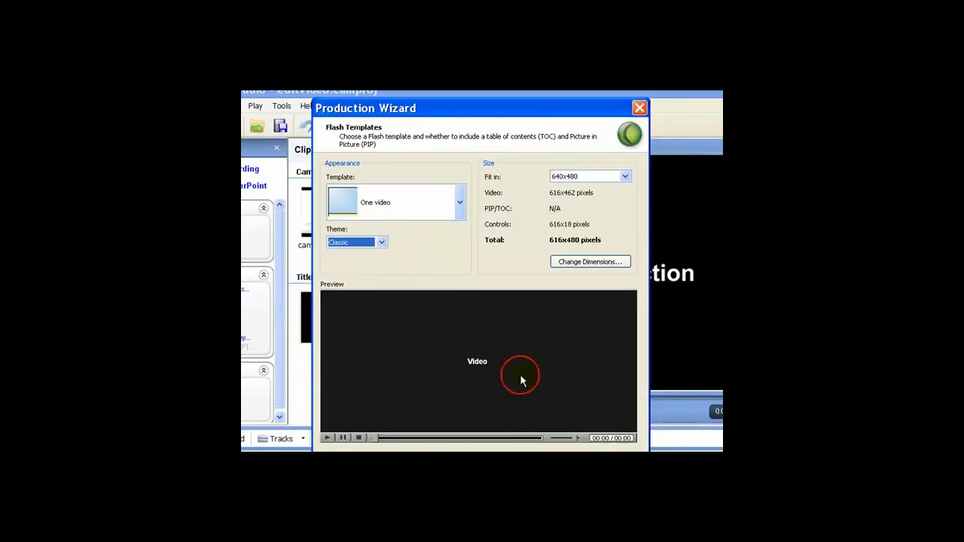
click(380, 243)
click(372, 262)
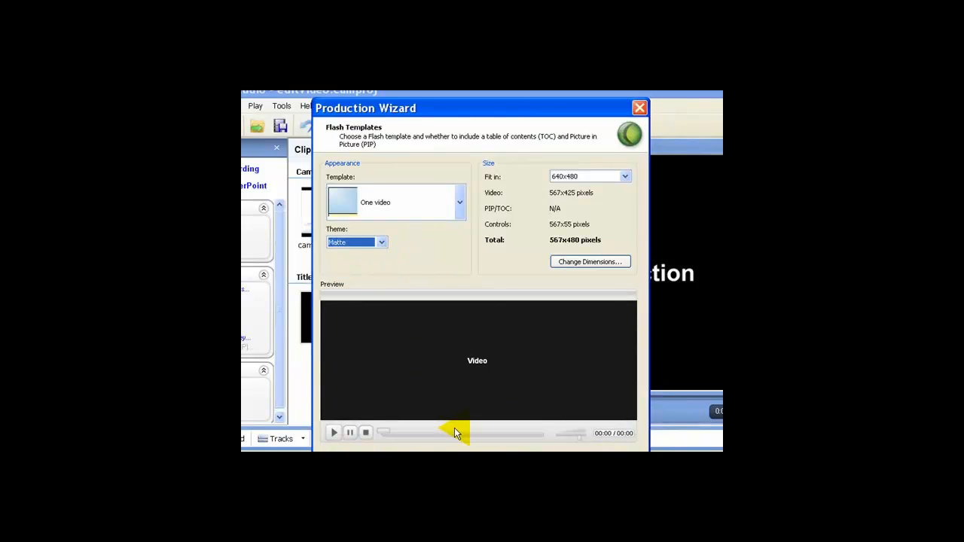
click(381, 242)
click(368, 278)
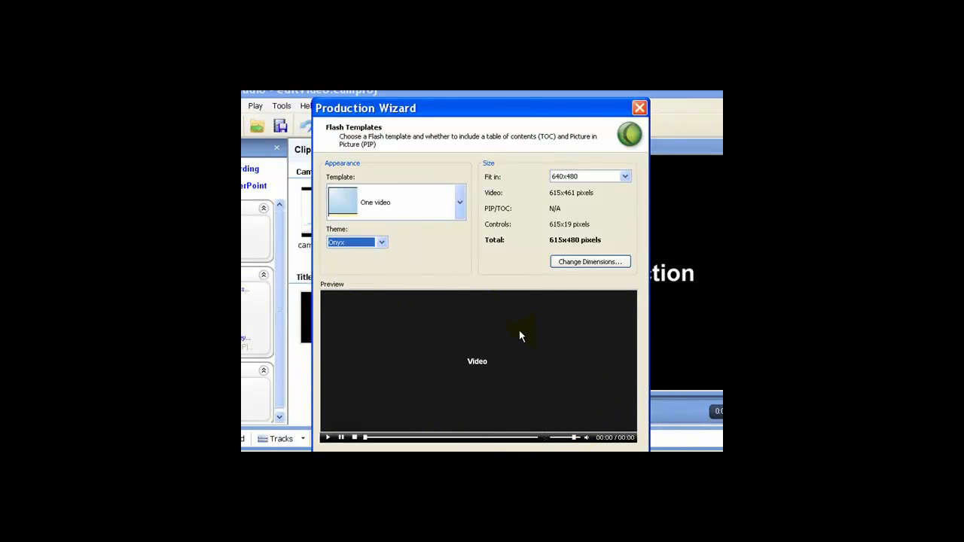
Fit the Flash video within 480x360 and continue to the file name and folder settings.
click(624, 177)
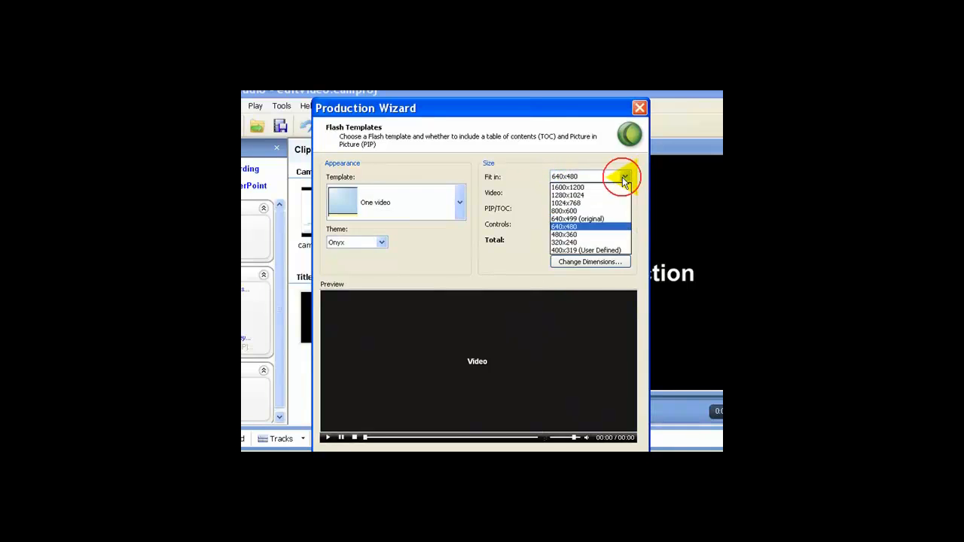
click(574, 235)
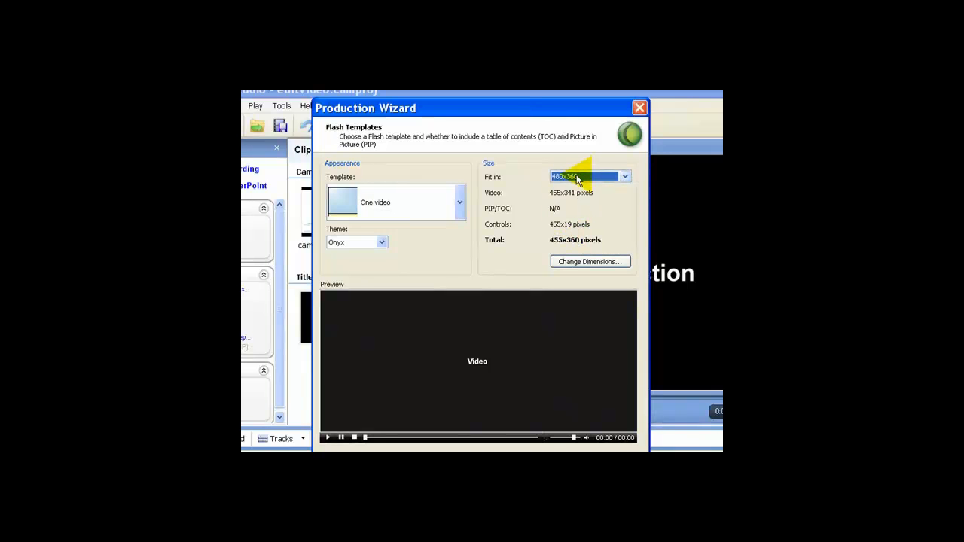
click(541, 451)
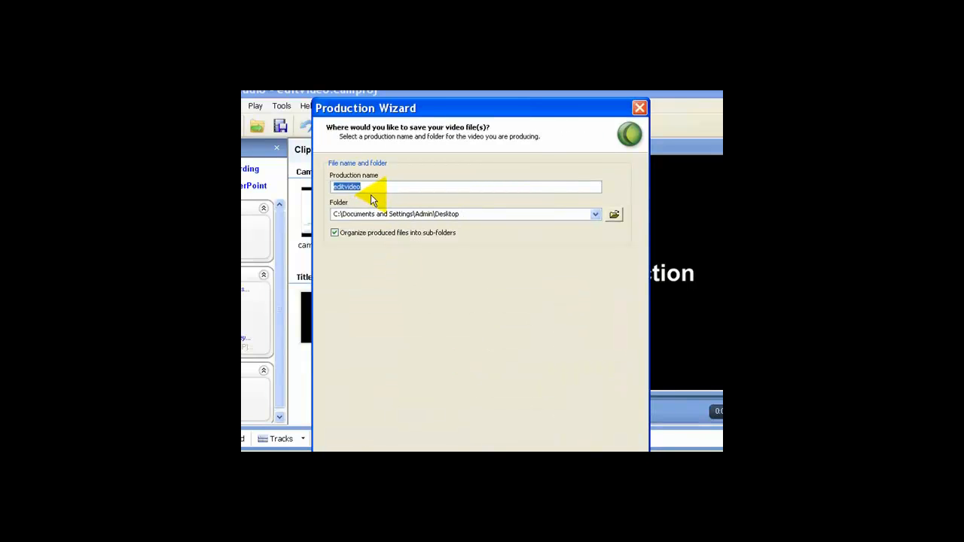
Name the production wikipedia2, save it to the Desktop folder and produce the video.
text(wiki)
click(492, 449)
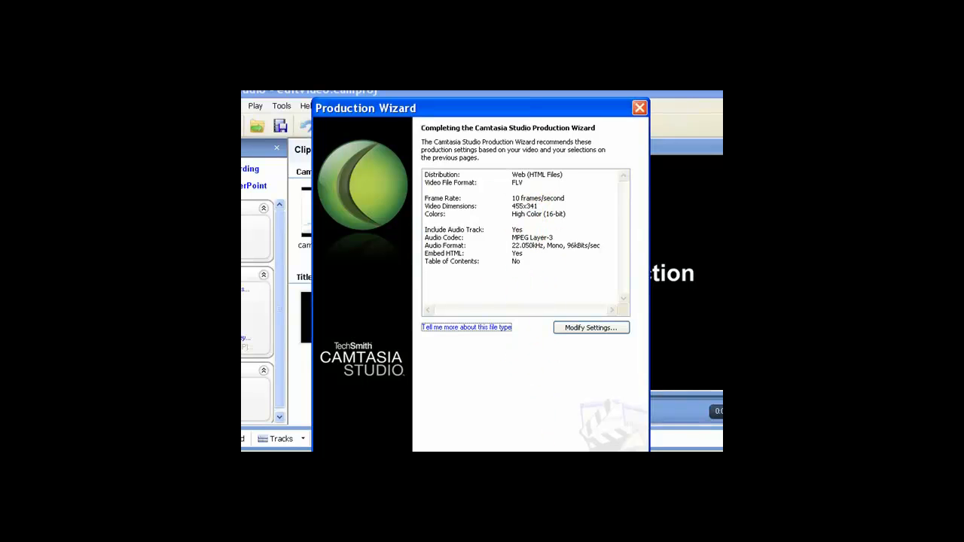
click(493, 451)
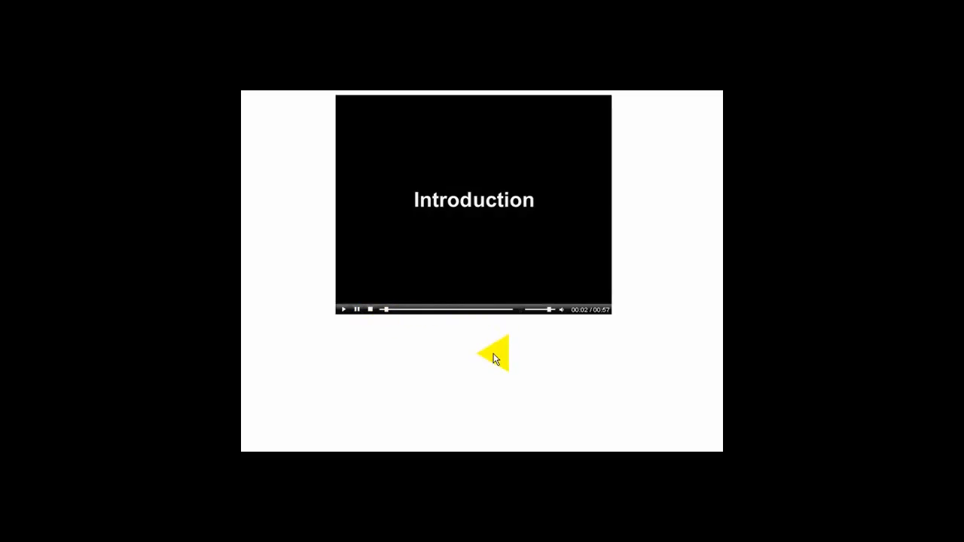
Lower the playback volume in the produced video, accept the result and open the production folder.
drag(550, 310, 529, 311)
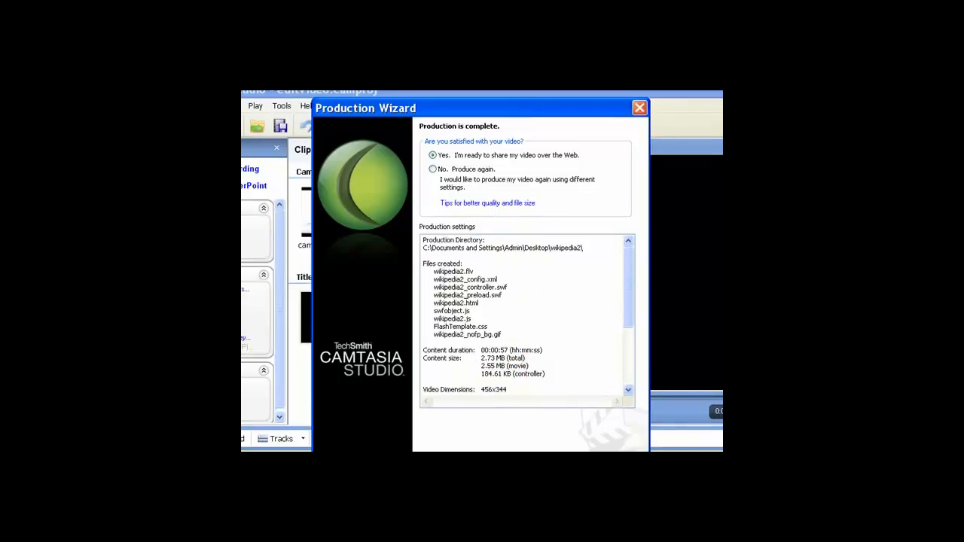
key(Return)
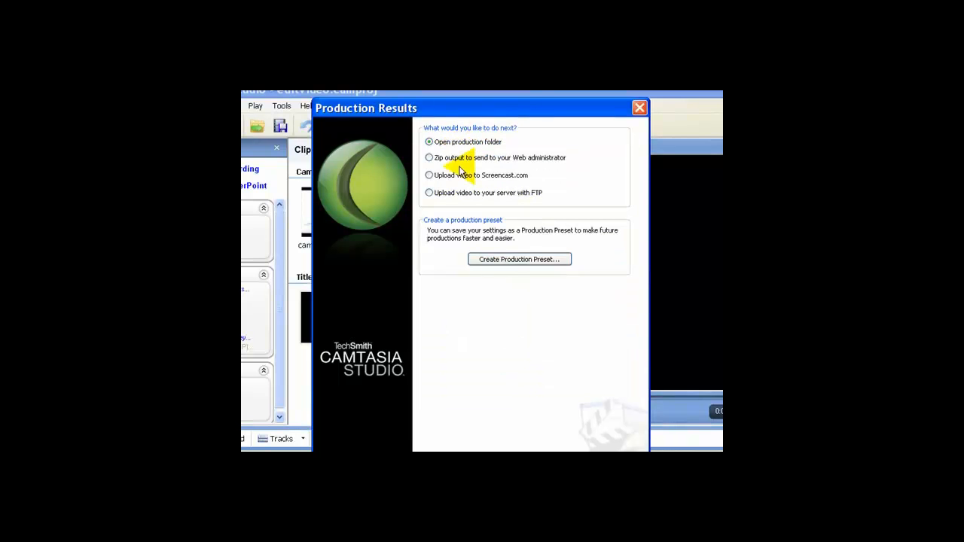
key(Return)
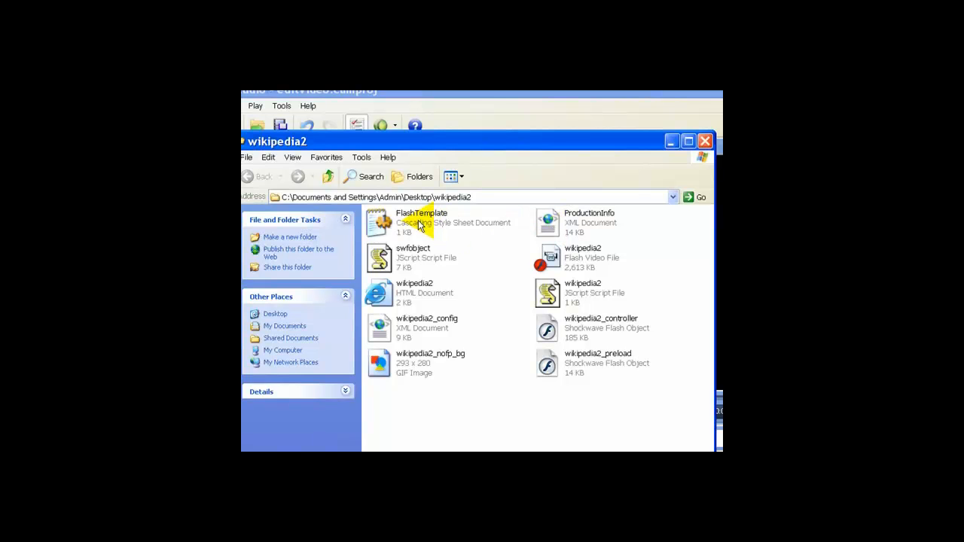
drag(426, 143, 431, 120)
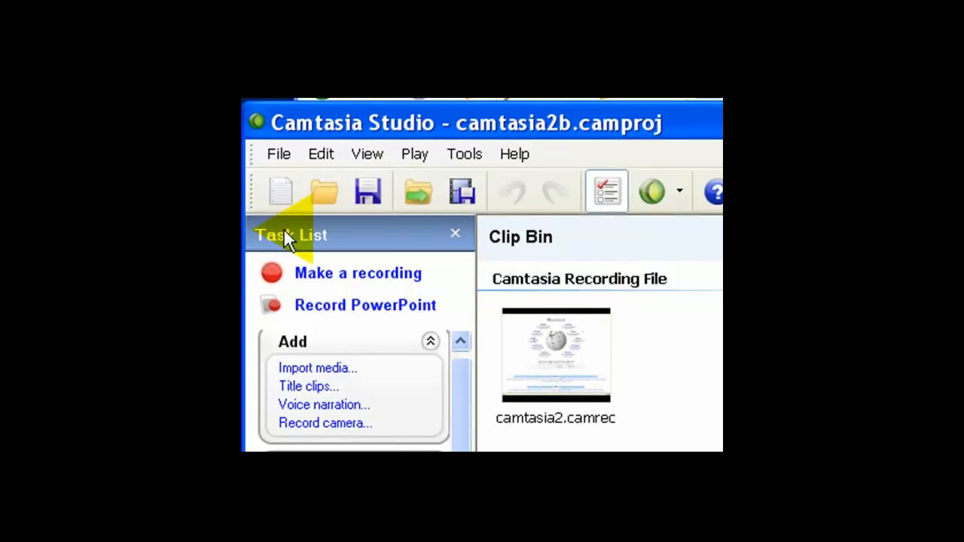
Export the camtasia2b project to the Desktop as camtasia2b.zip, including all files from the Clip Bin.
click(278, 156)
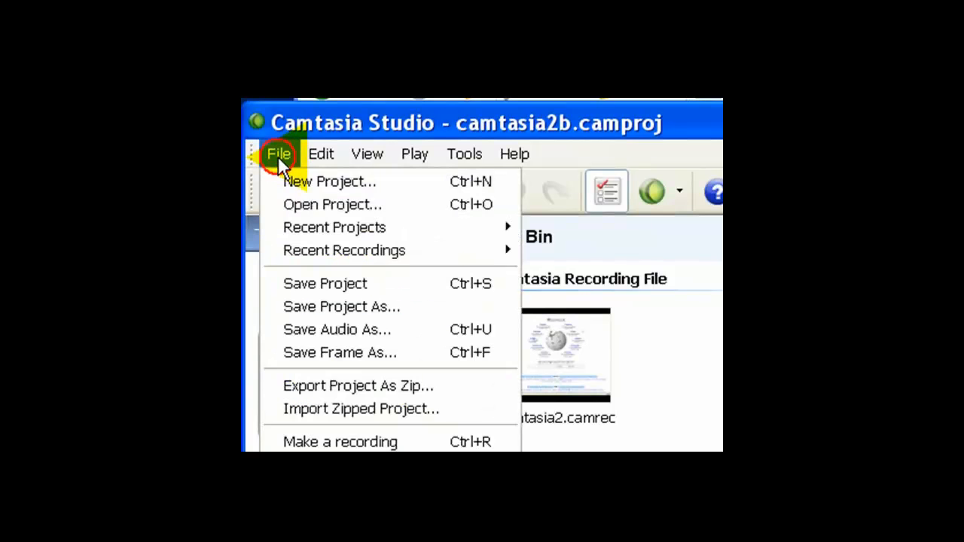
click(368, 388)
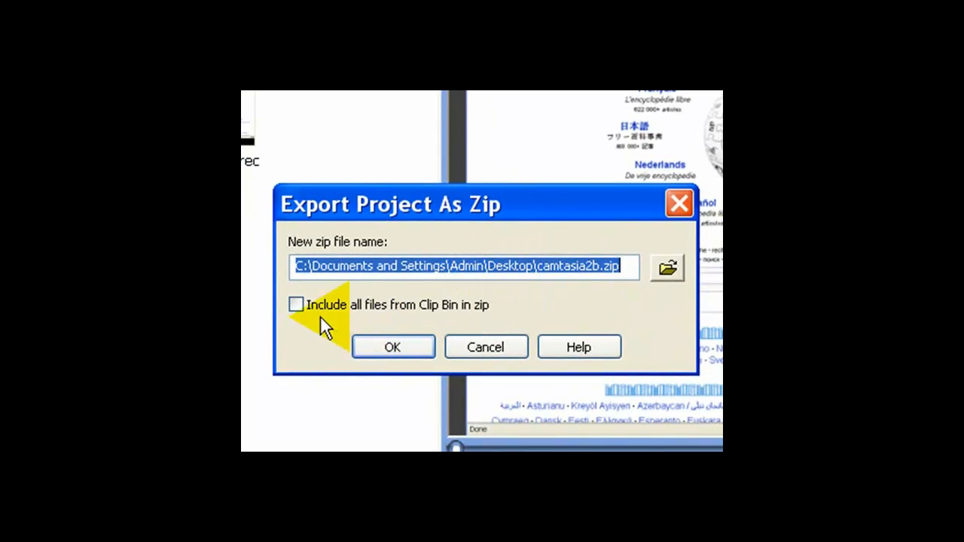
click(297, 305)
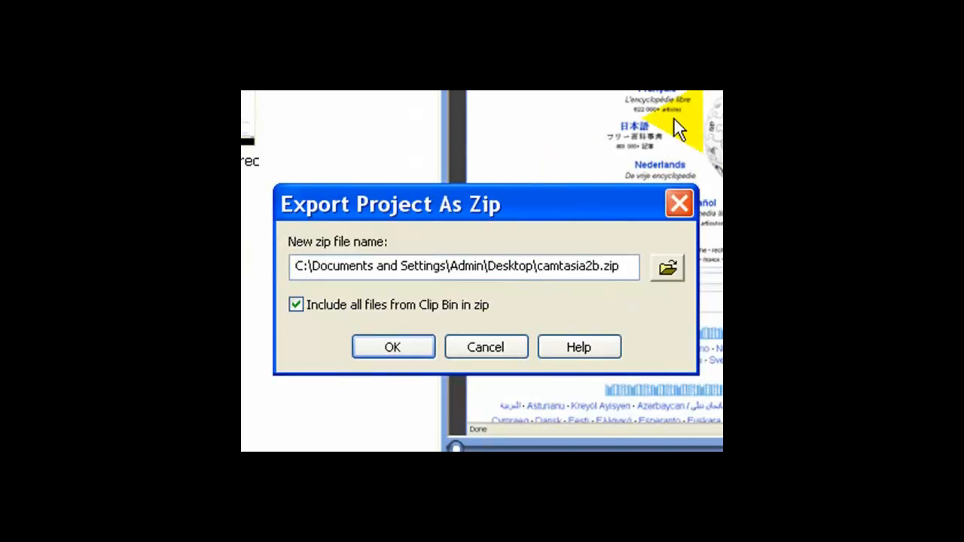
click(402, 343)
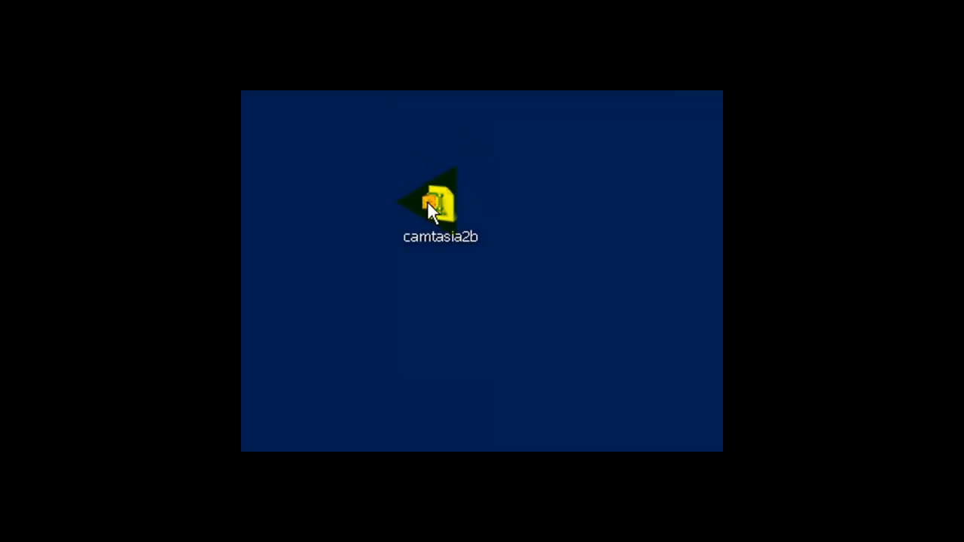
Check the exported camtasia2b zip file on the desktop and its available file actions.
right_click(435, 200)
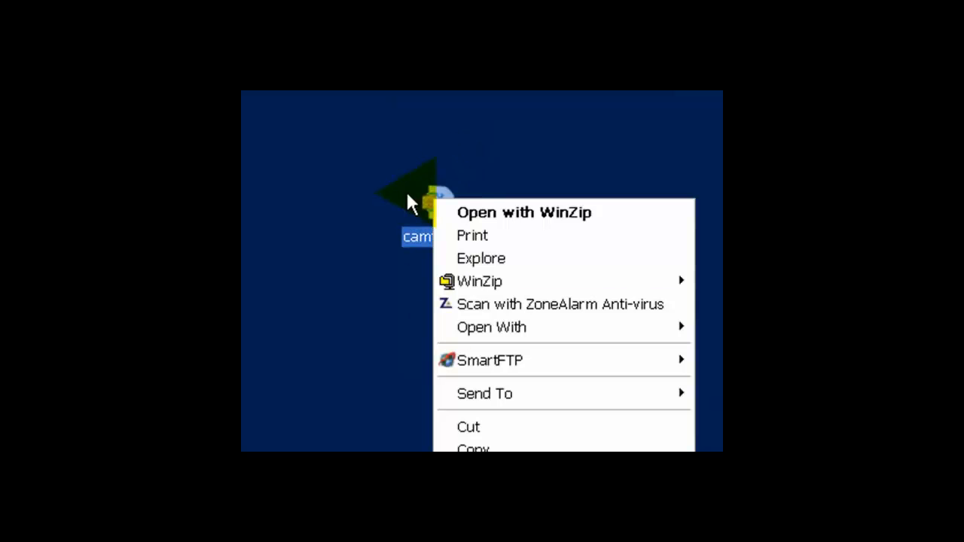
click(370, 164)
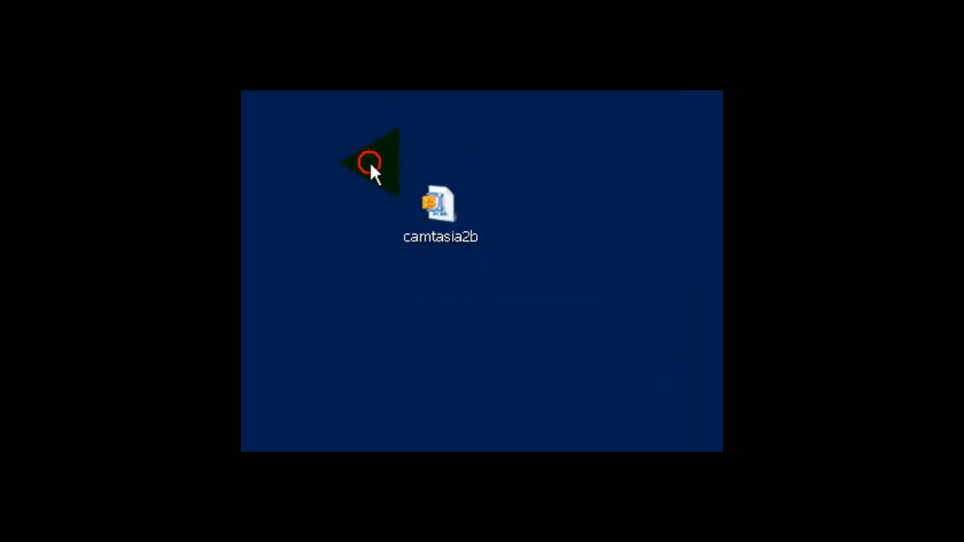
click(438, 204)
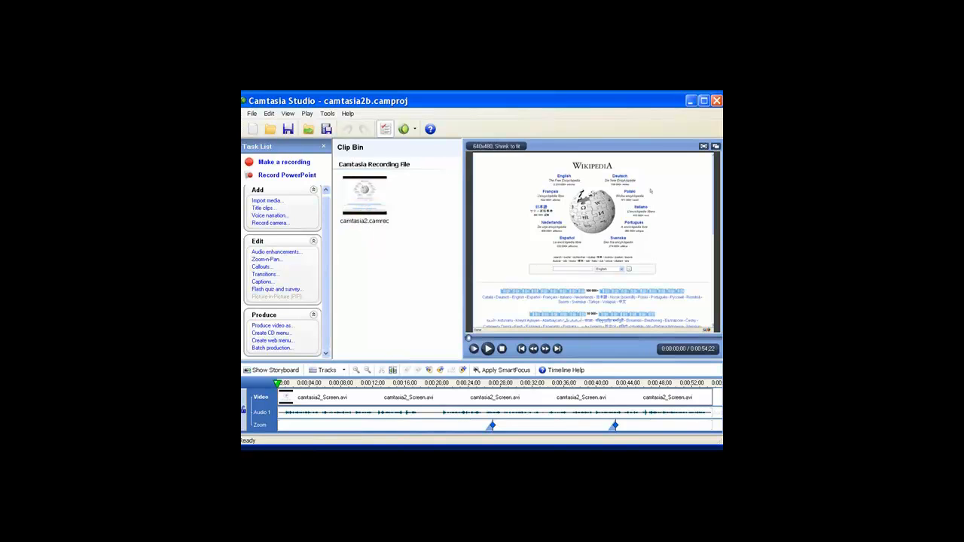
Open the wikipedia2 folder on the desktop and rename the wikipedia2 HTML document to index.
click(691, 102)
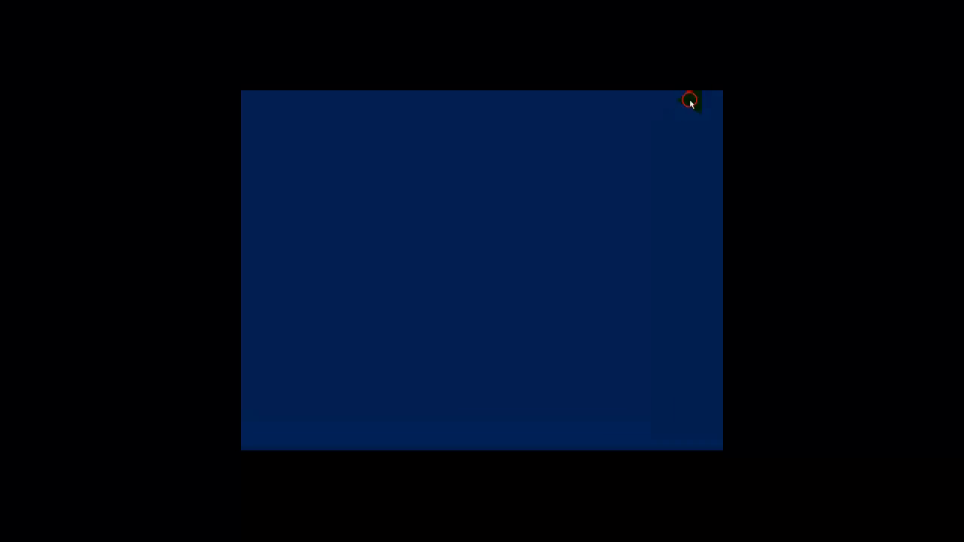
double_click(437, 252)
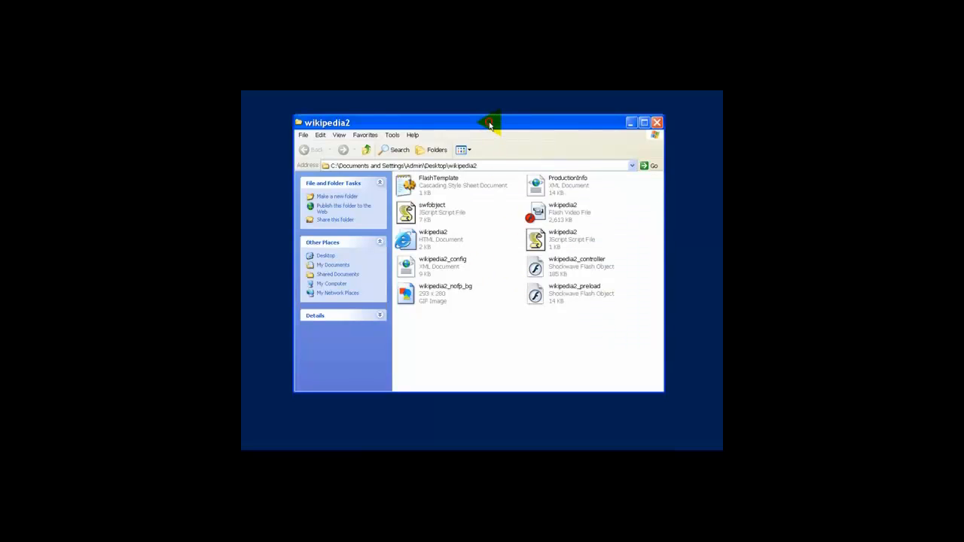
drag(490, 122, 488, 124)
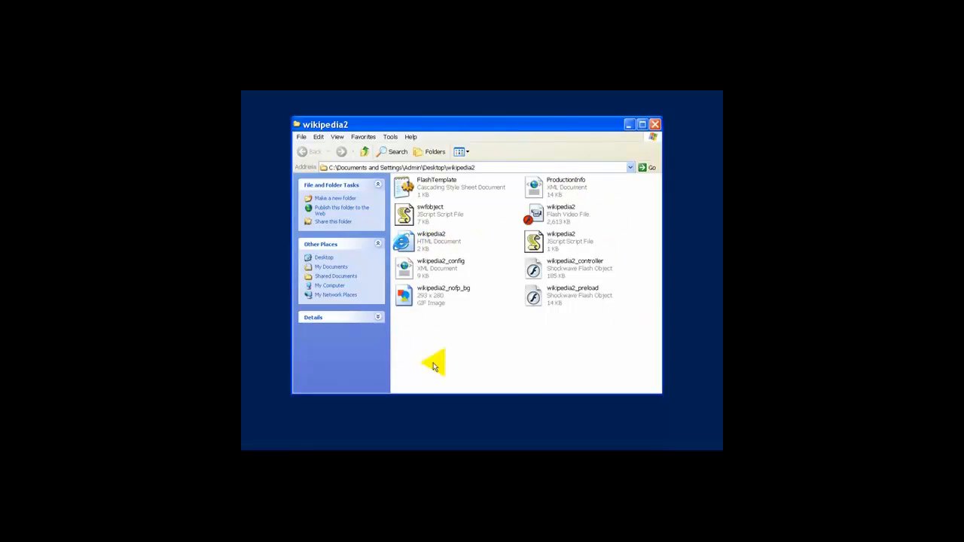
click(433, 239)
right_click(427, 239)
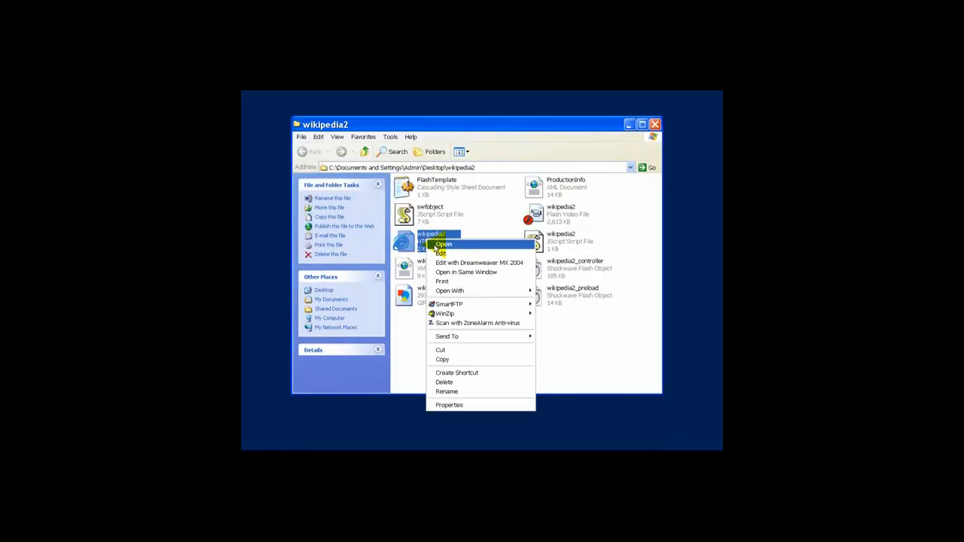
click(452, 391)
text(index)
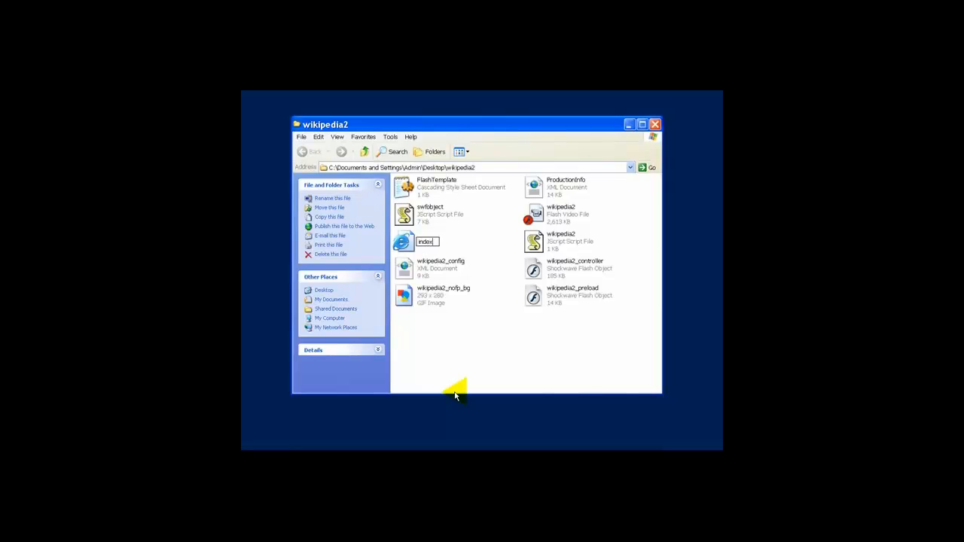
key(Return)
click(494, 279)
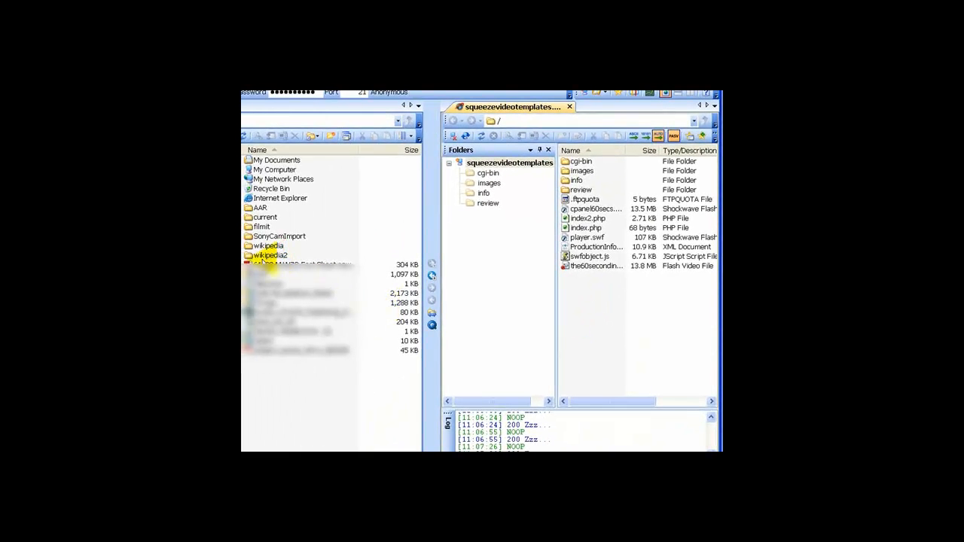
Upload the local wikipedia2 folder to the root directory of the squeezevideotemplates server, and briefly play the published video in the browser.
drag(261, 258, 603, 297)
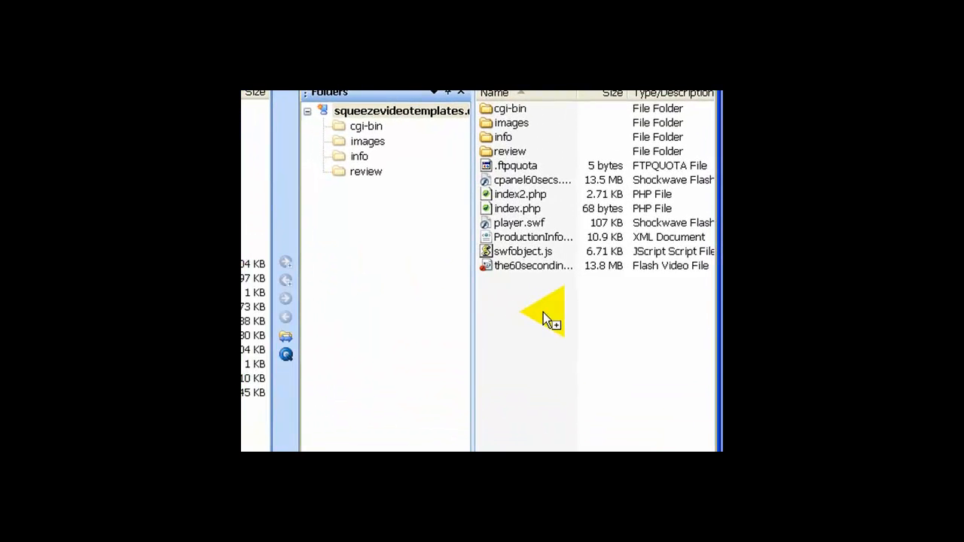
drag(545, 317, 542, 317)
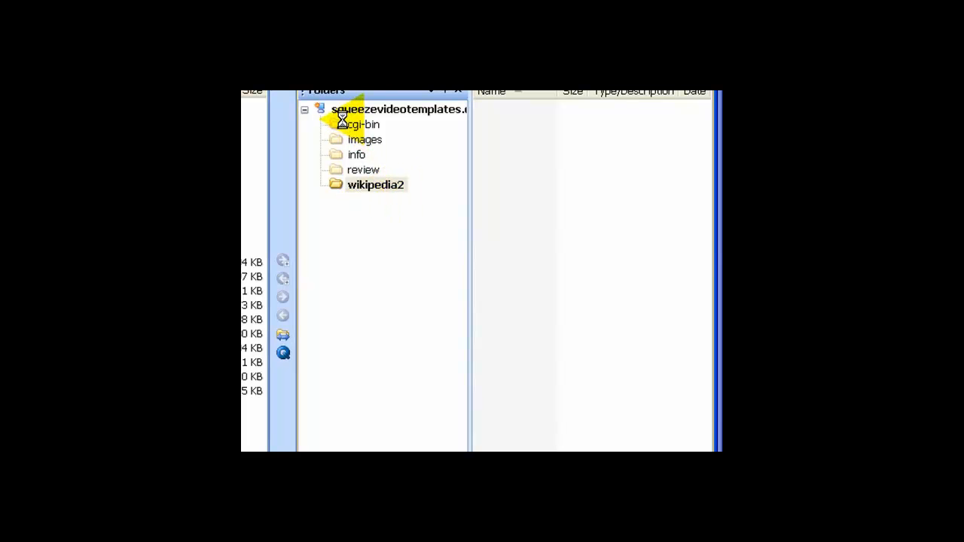
click(384, 113)
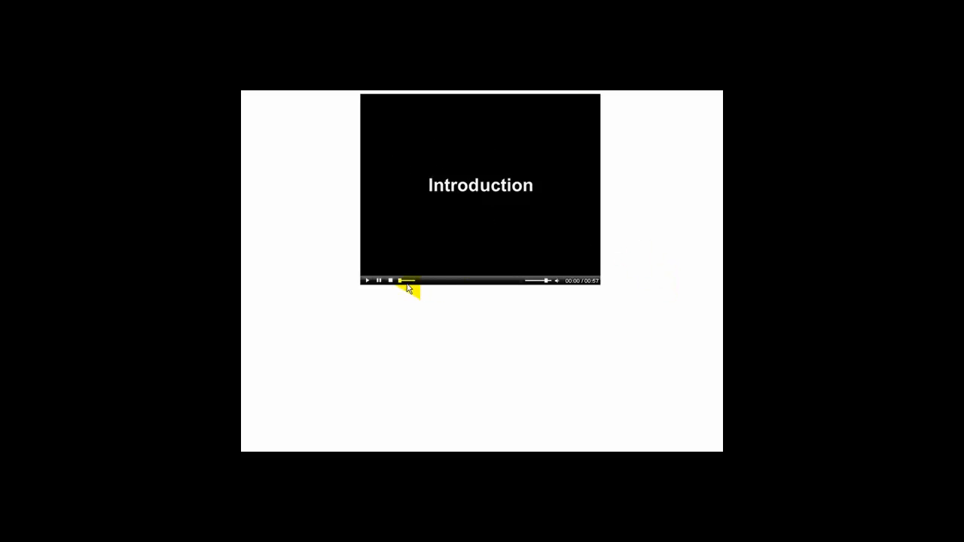
click(368, 281)
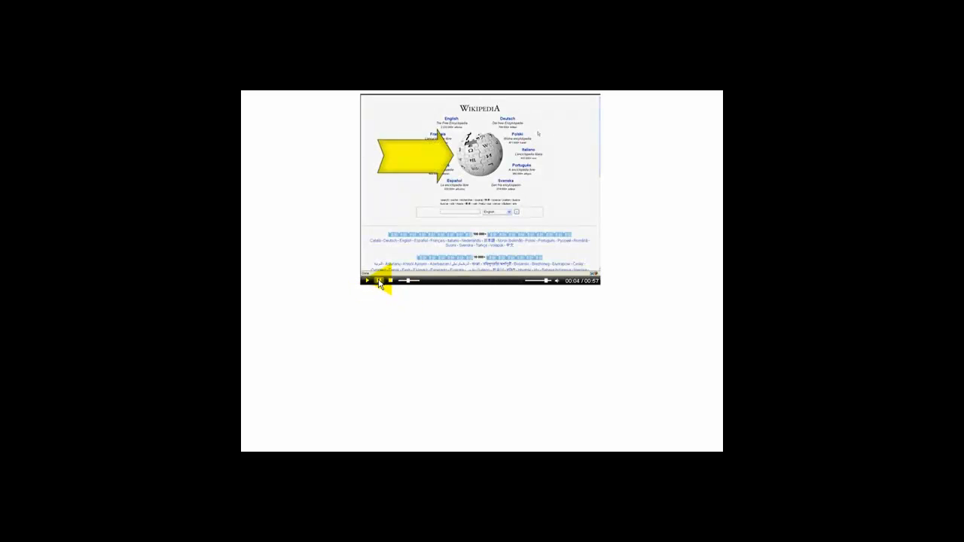
click(379, 281)
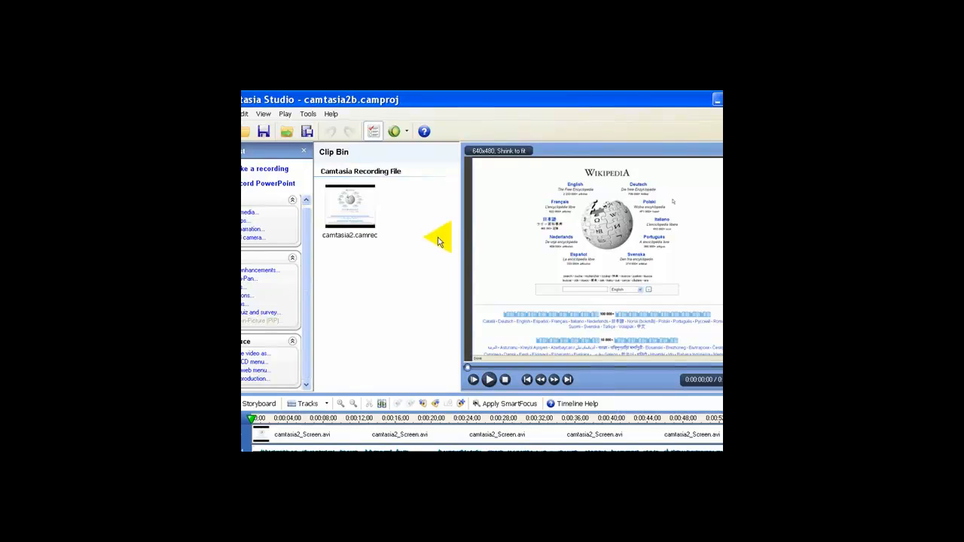
Start a new production with recommended settings, Web distribution, and screen recording and voice narration as the content types.
click(242, 354)
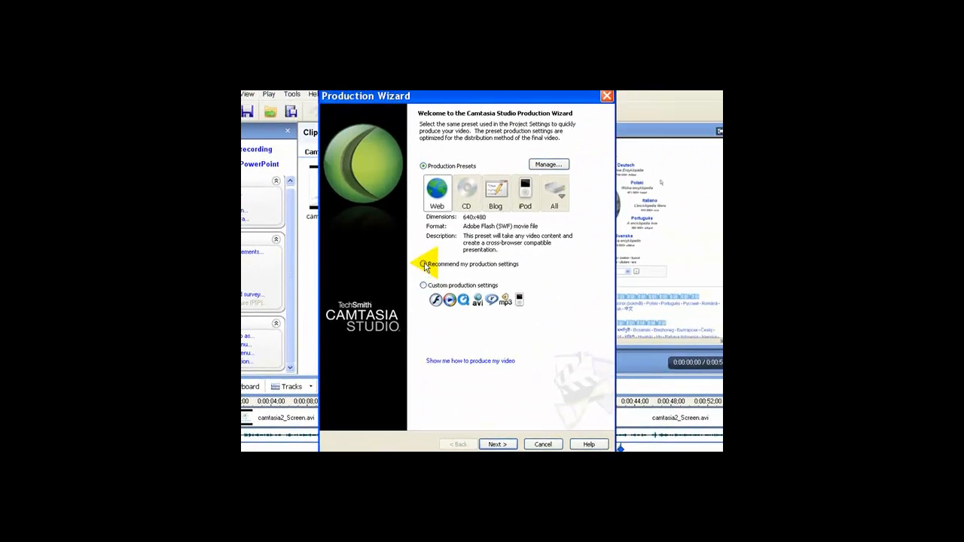
click(424, 264)
click(440, 298)
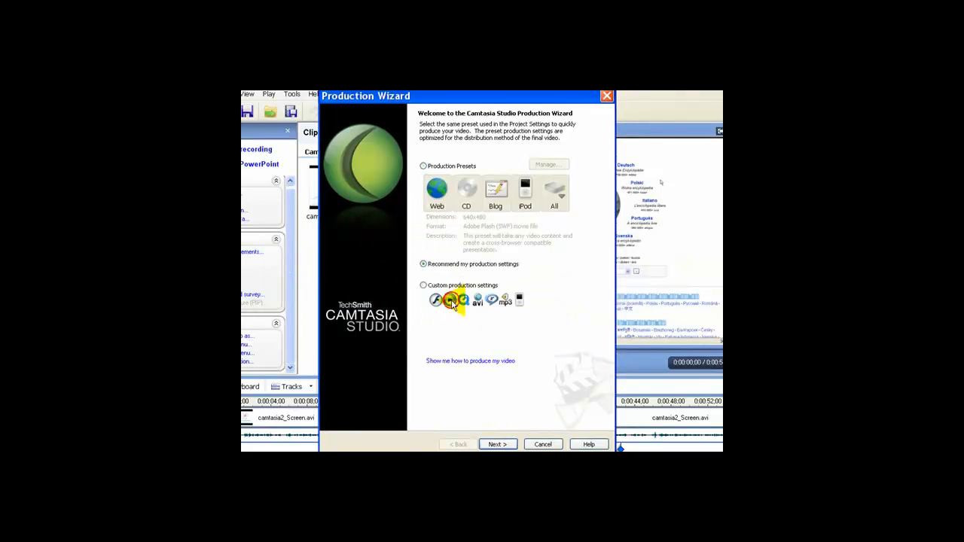
click(497, 444)
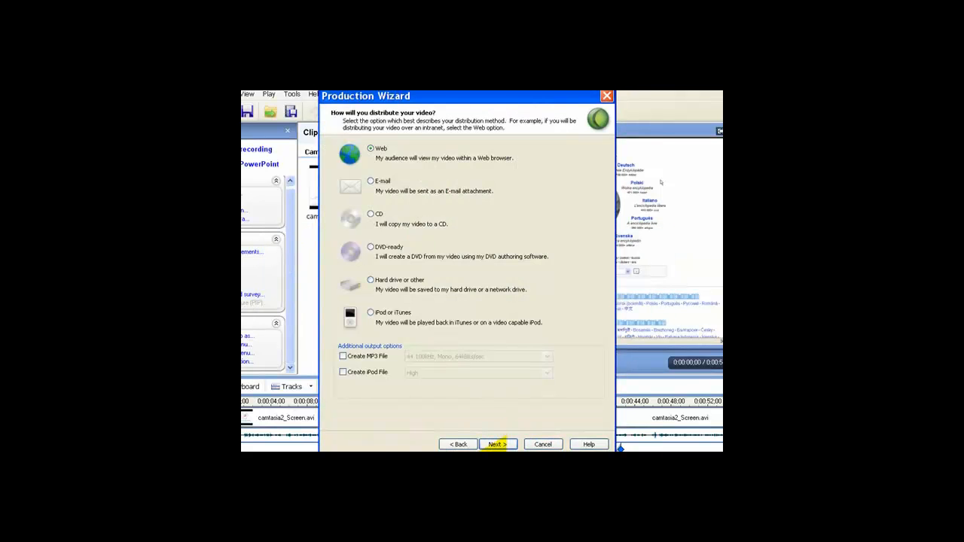
click(496, 444)
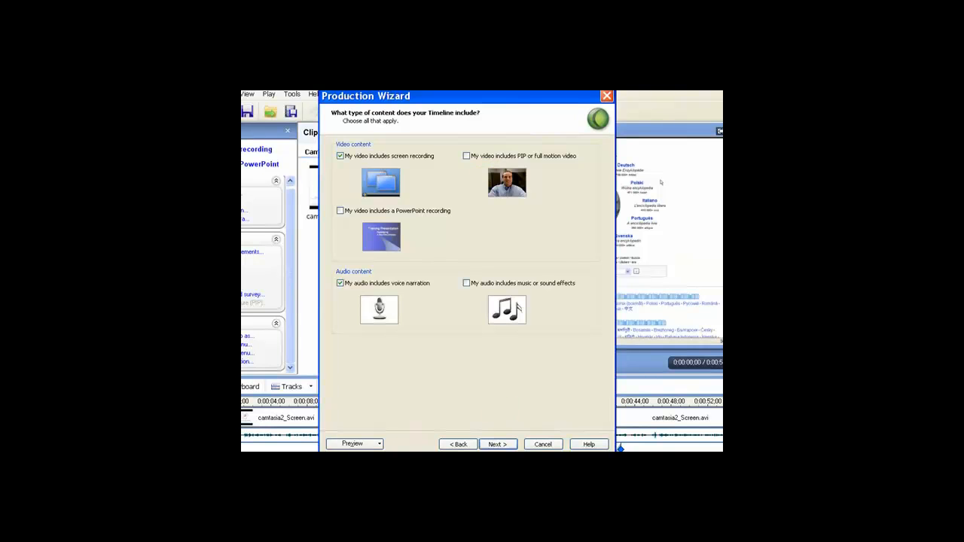
click(499, 444)
click(498, 445)
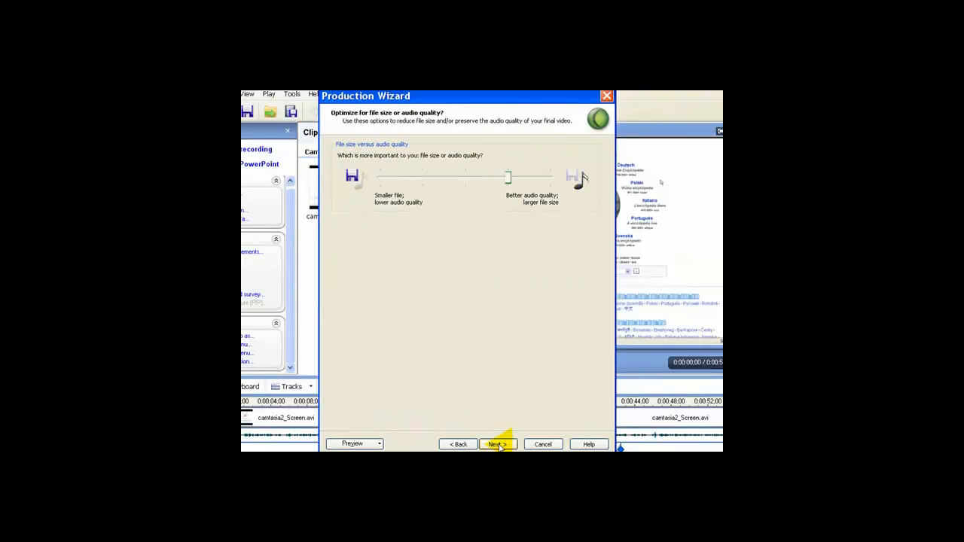
Move the audio optimization to the midpoint between file size and quality, and accept the One video template with the Onyx theme at 480x360.
drag(508, 177, 466, 179)
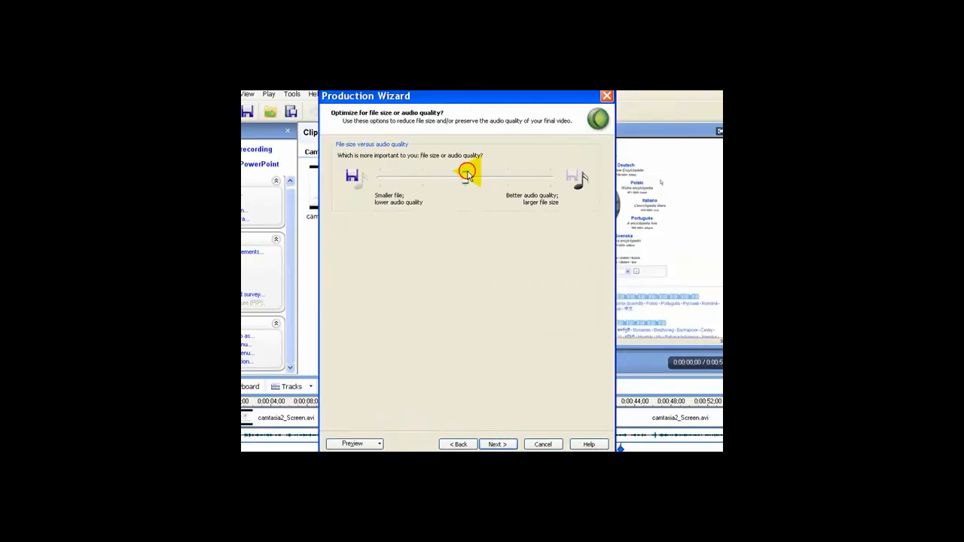
click(495, 444)
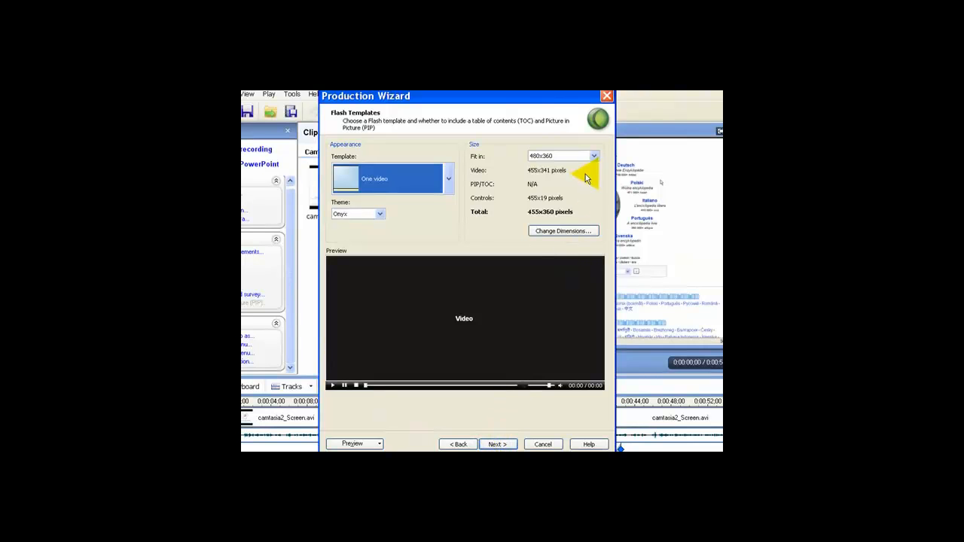
click(496, 445)
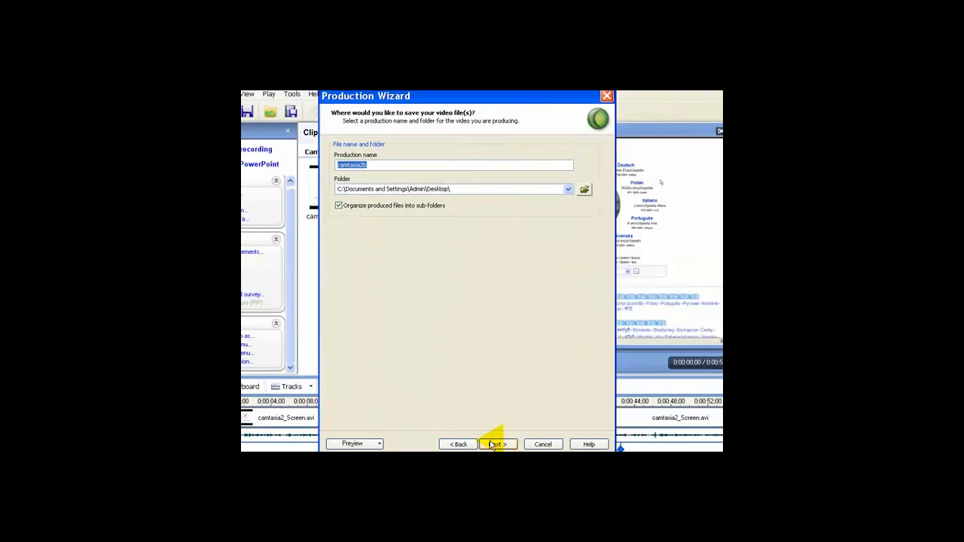
Name the production wiki3, keep the Desktop folder as the destination and render the video.
key(Right)
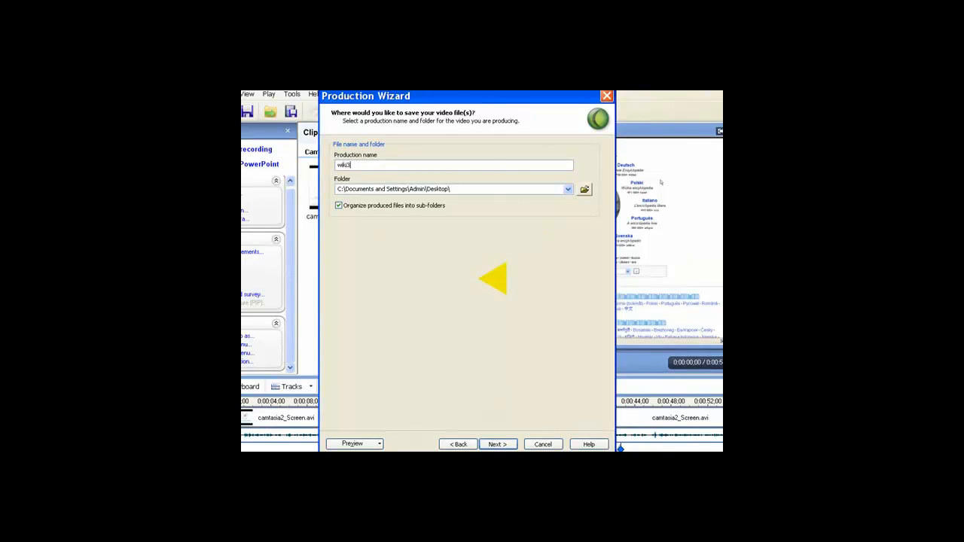
key(Return)
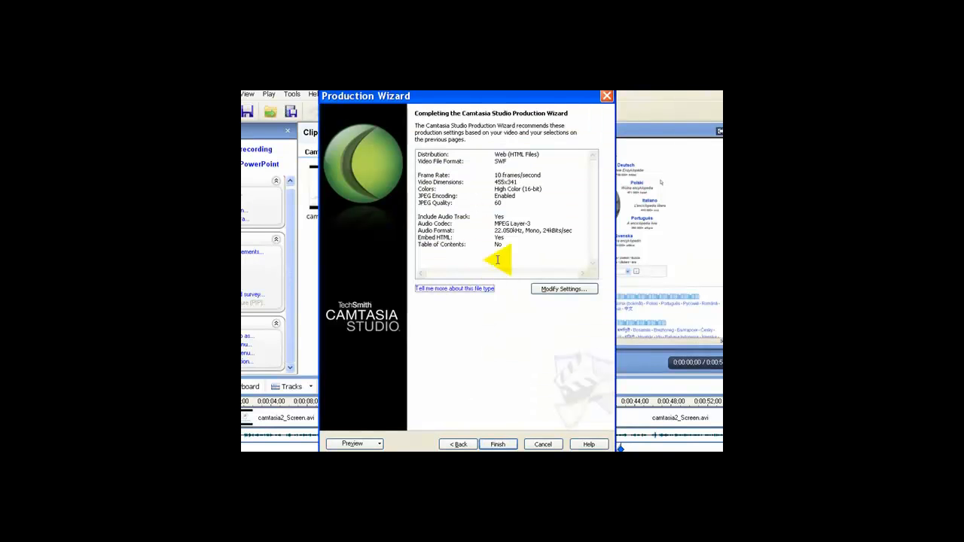
click(498, 444)
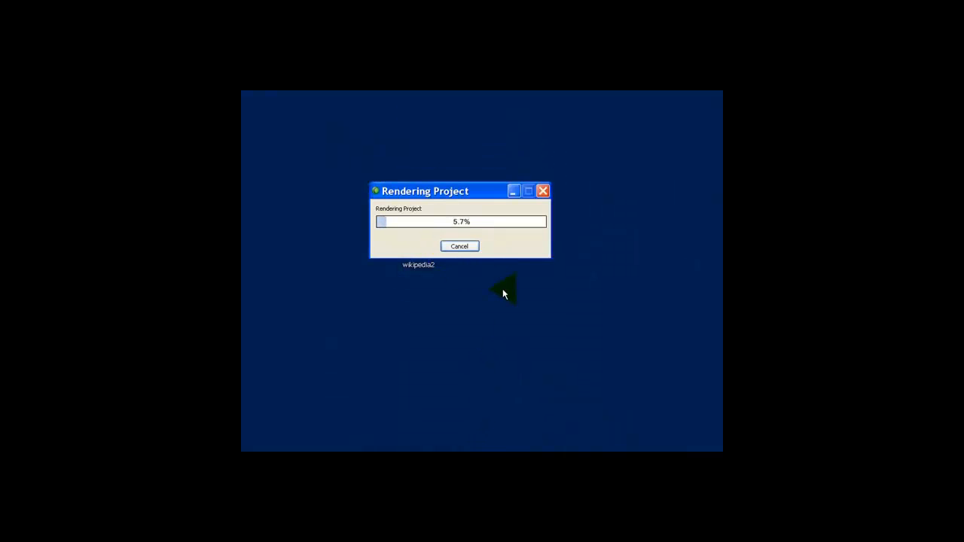
drag(477, 192, 470, 212)
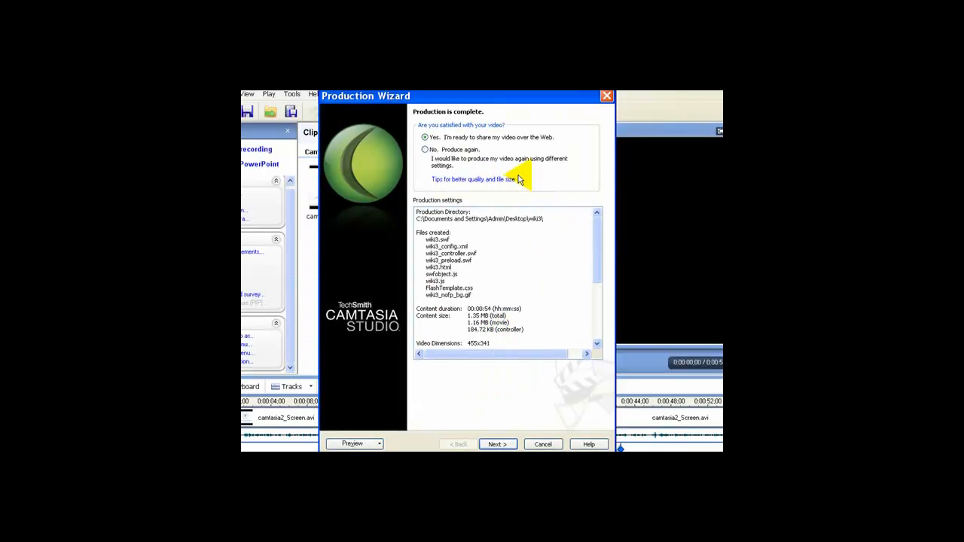
Review the wiki3 production settings, accept the result and choose to upload the video to the server with FTP, opening the FTP settings.
drag(597, 220, 532, 429)
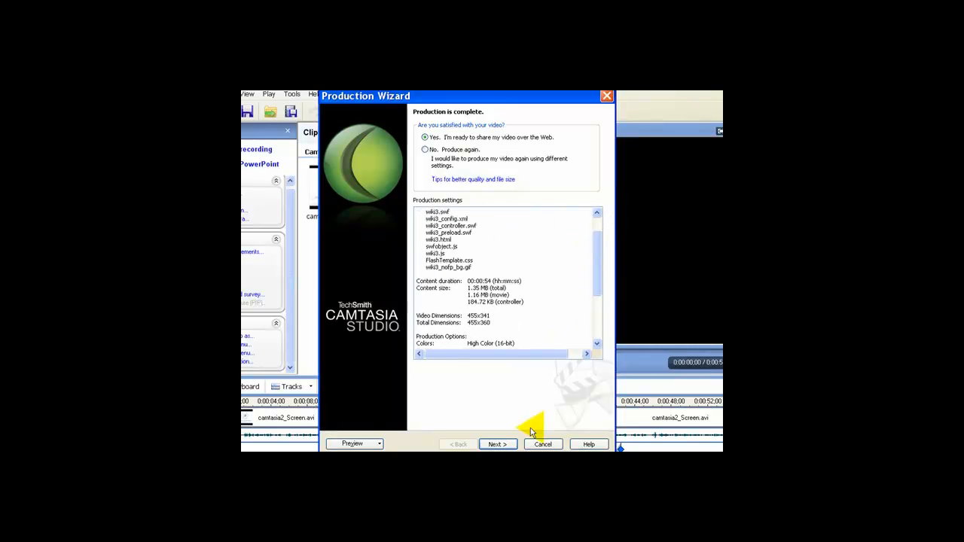
click(497, 444)
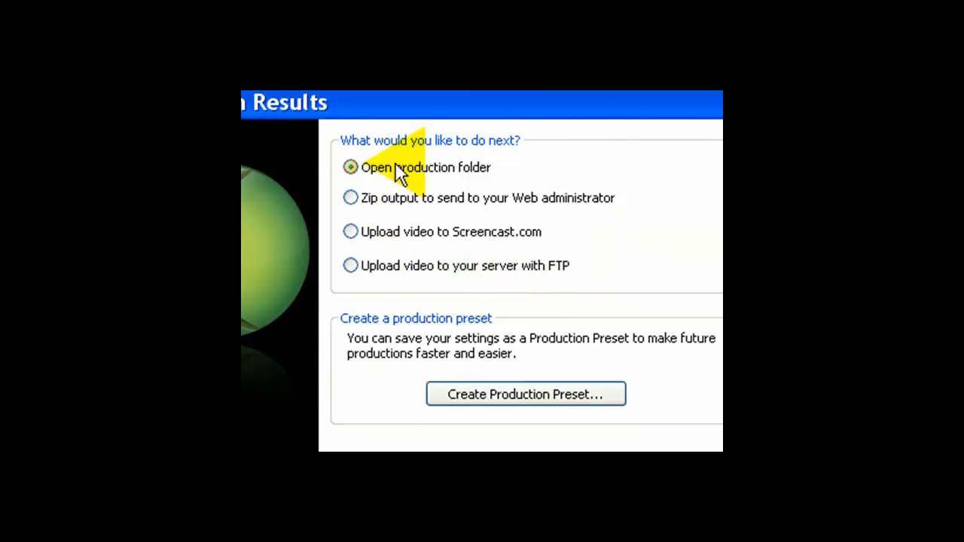
click(350, 265)
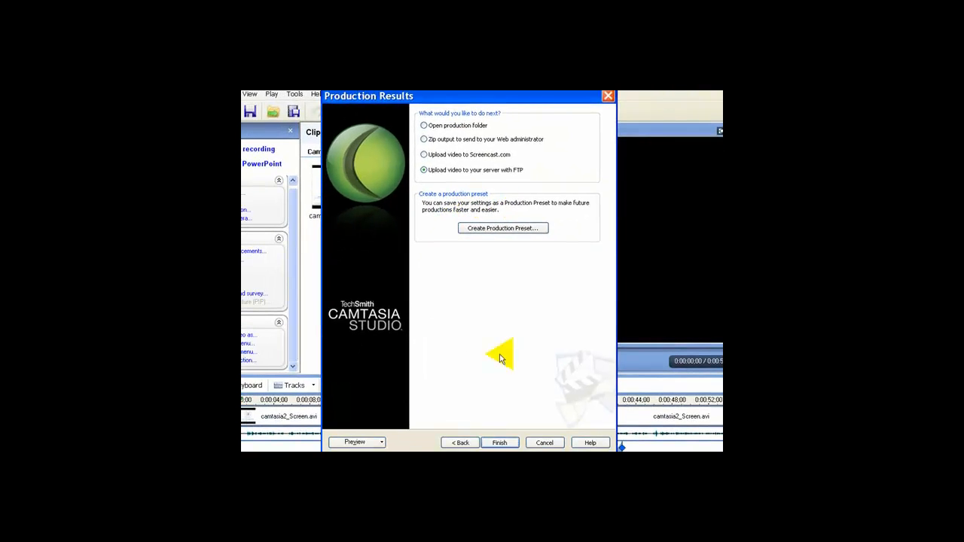
click(499, 442)
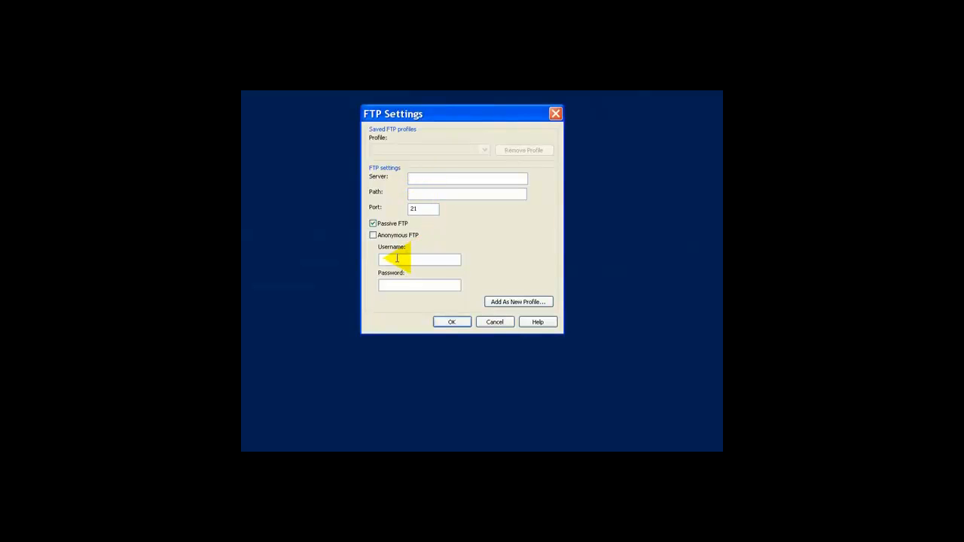
drag(430, 114, 433, 154)
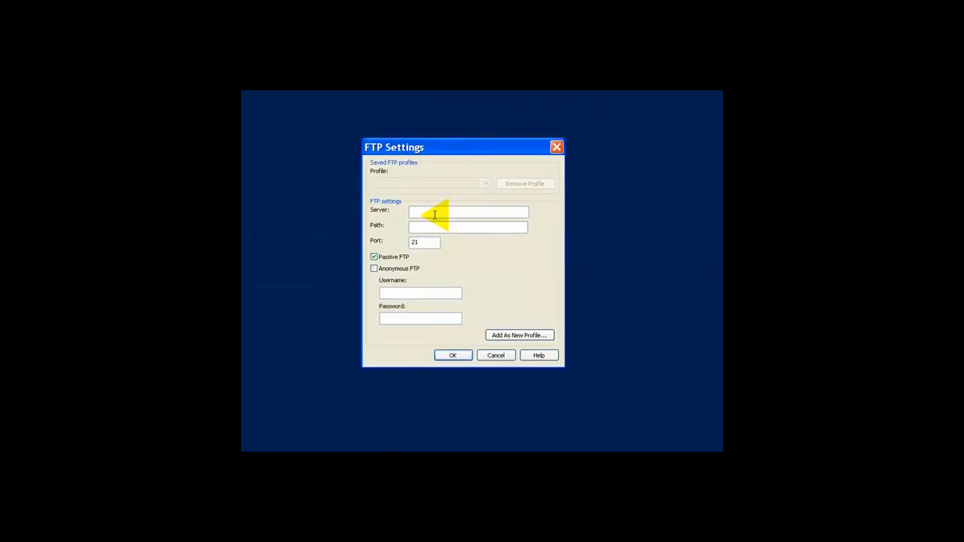